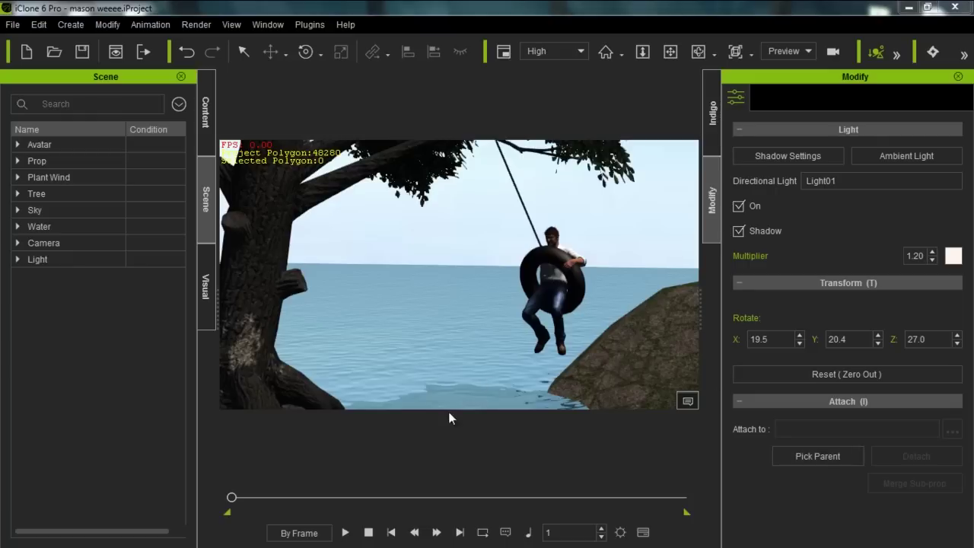
# - Play the tire swing animation as a preview, and start a new project without saving the current one
pyautogui.click(345, 532)
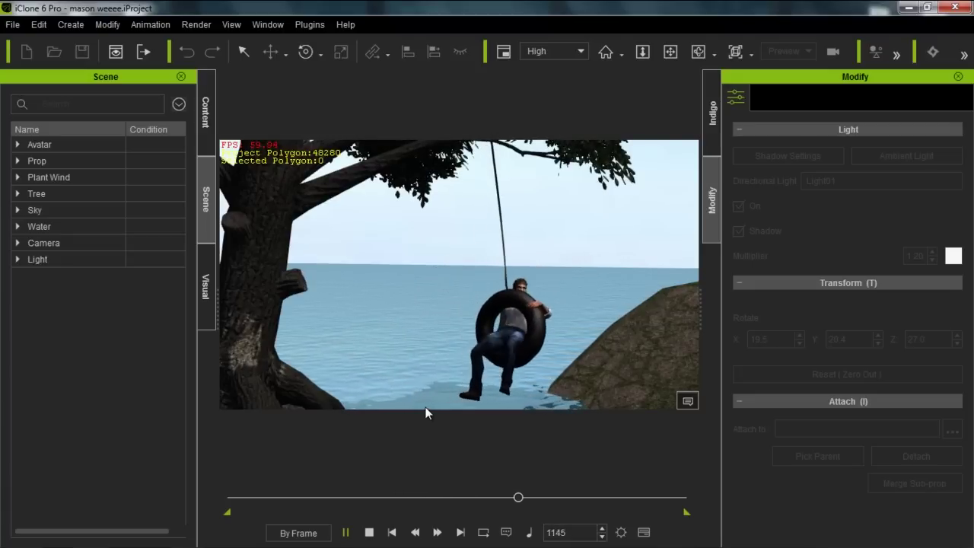
pyautogui.click(369, 532)
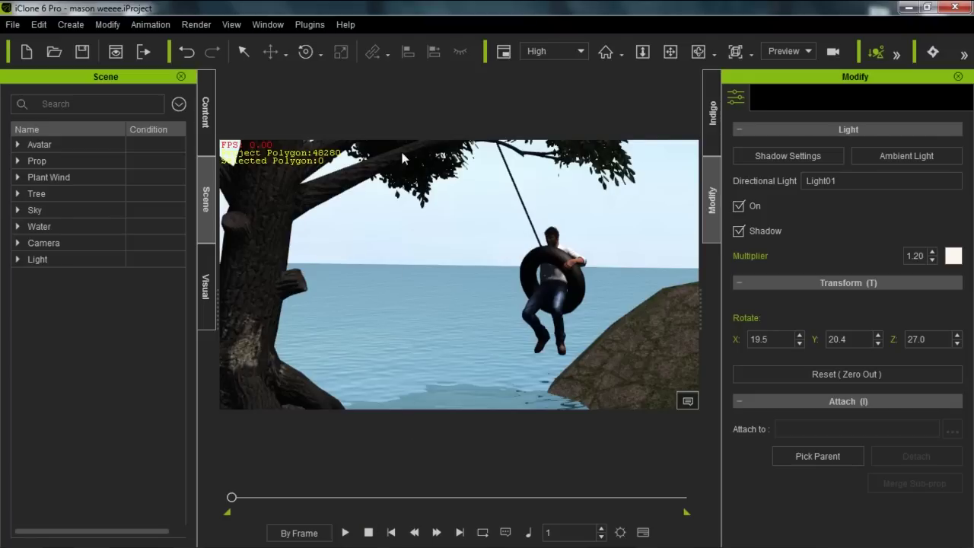
pyautogui.click(25, 54)
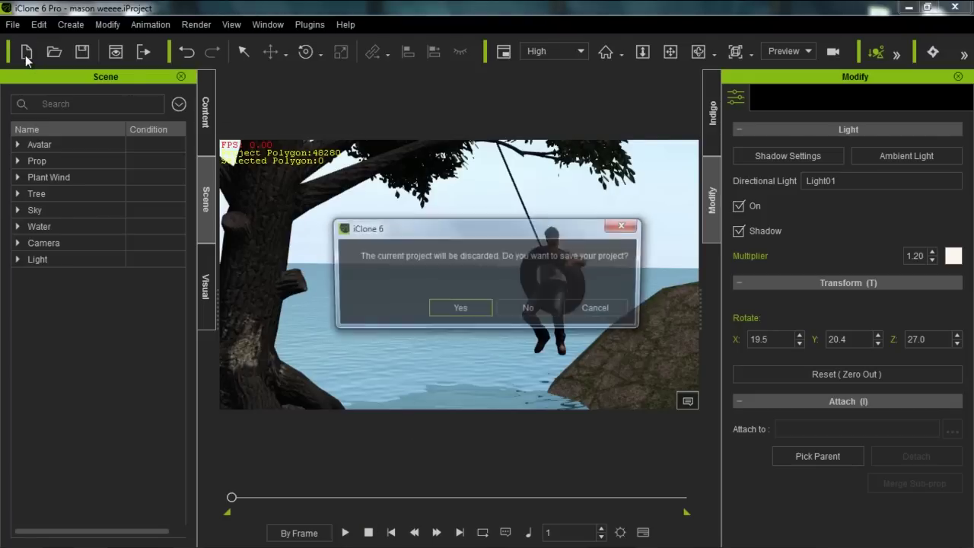
pyautogui.click(529, 312)
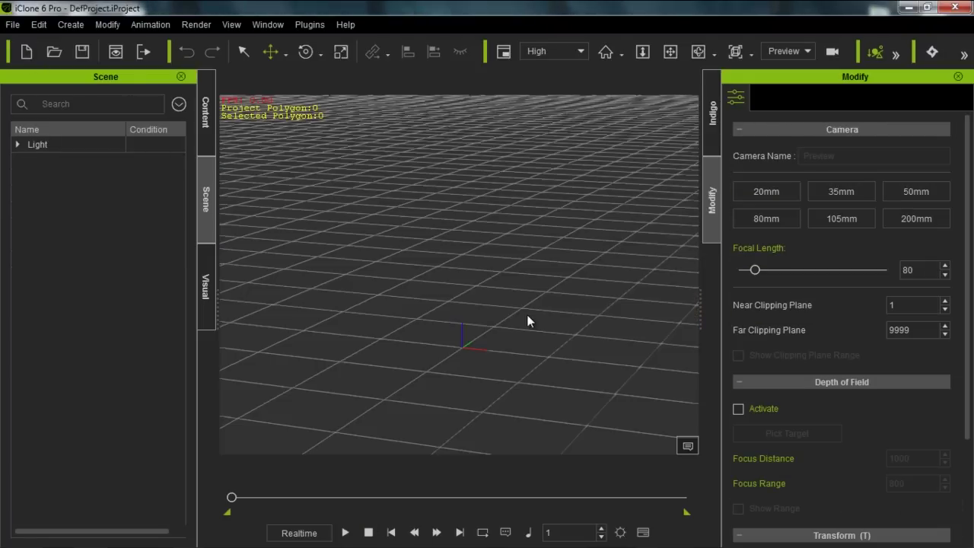
# - Add the Box_001 prop from the 3D Blocks template library to the empty scene
pyautogui.click(205, 124)
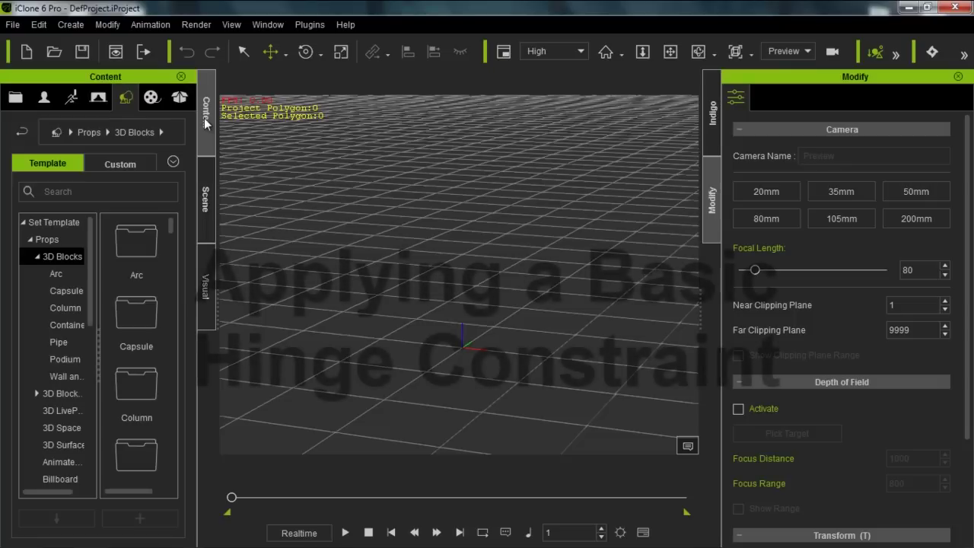
pyautogui.doubleClick(74, 259)
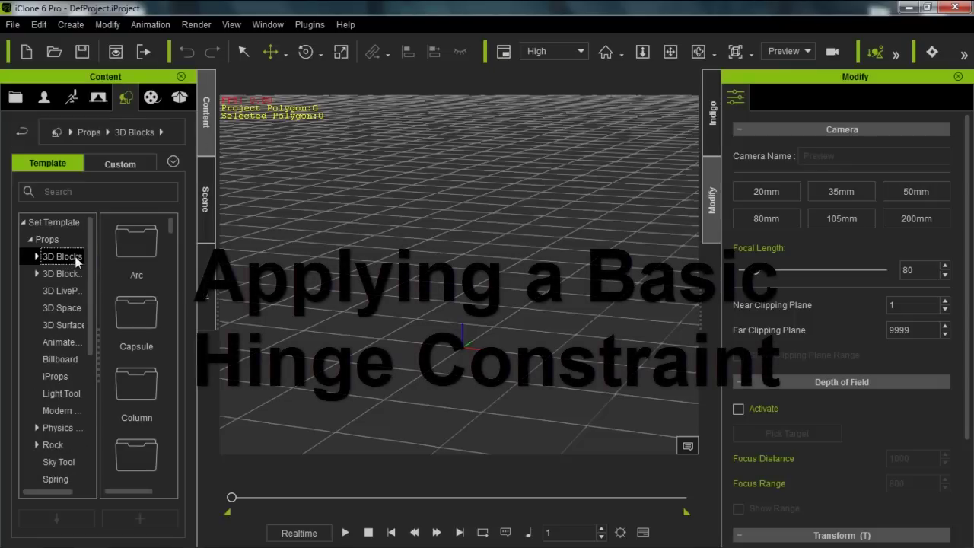
pyautogui.doubleClick(76, 260)
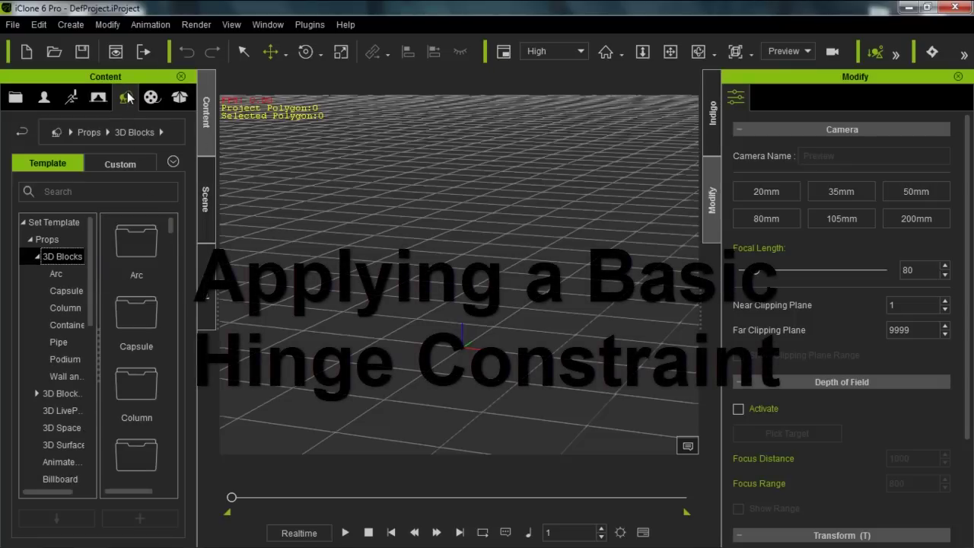
pyautogui.moveTo(172, 223); pyautogui.dragTo(172, 303)
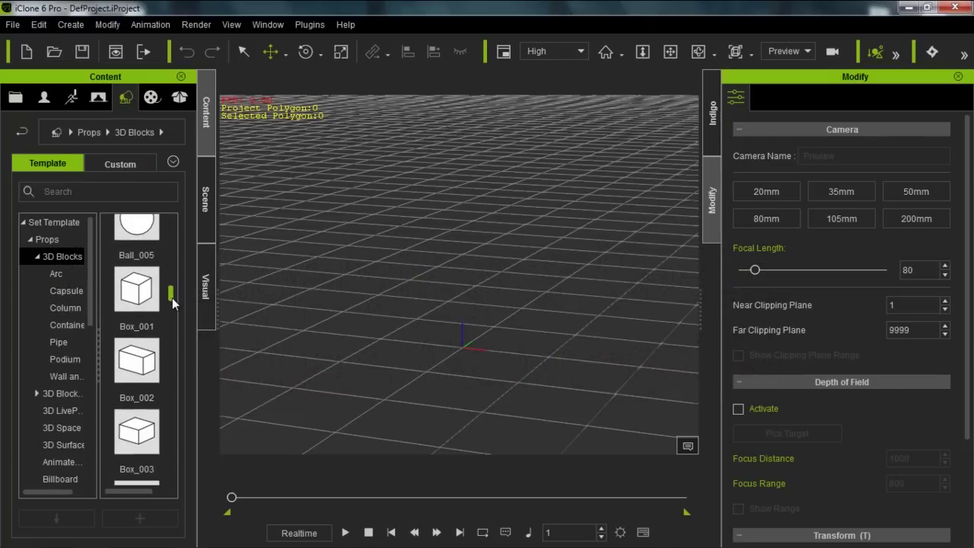
pyautogui.doubleClick(147, 290)
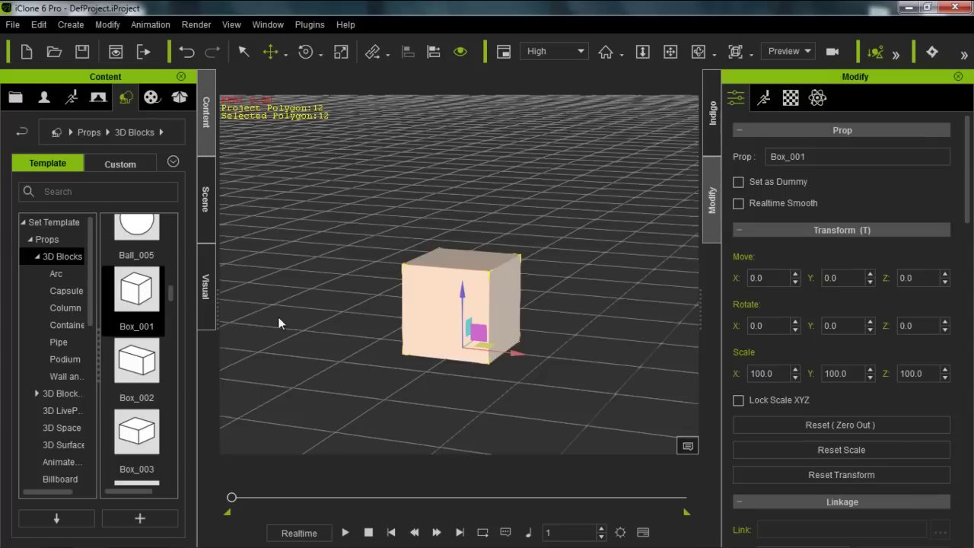
# - Scale the box into a door-like slab of about X 288.5, Y 25.3, Z 109.4 and play the timeline without physics
pyautogui.moveTo(376, 241); pyautogui.dragTo(406, 352, button='right')
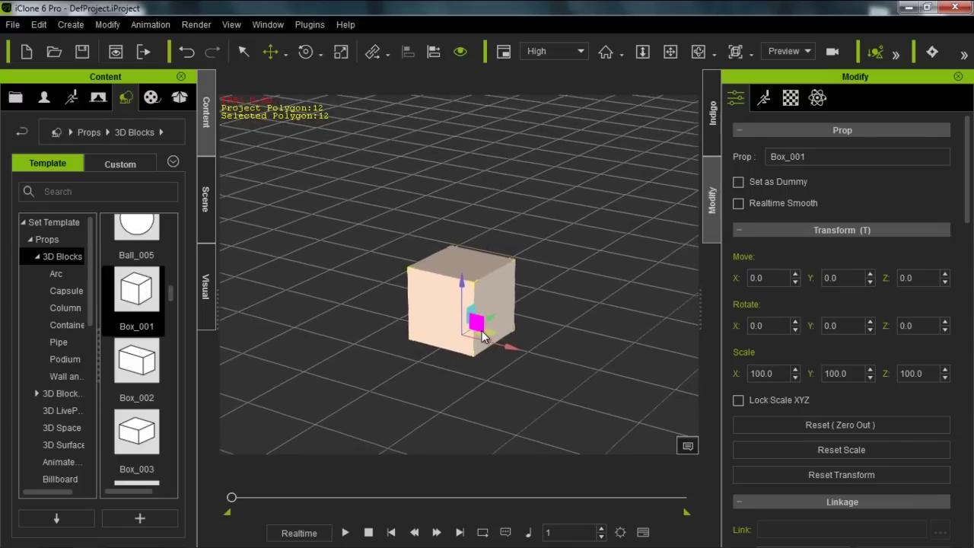
pyautogui.press('r')
pyautogui.moveTo(494, 314); pyautogui.dragTo(307, 474)
pyautogui.moveTo(508, 344); pyautogui.dragTo(663, 401)
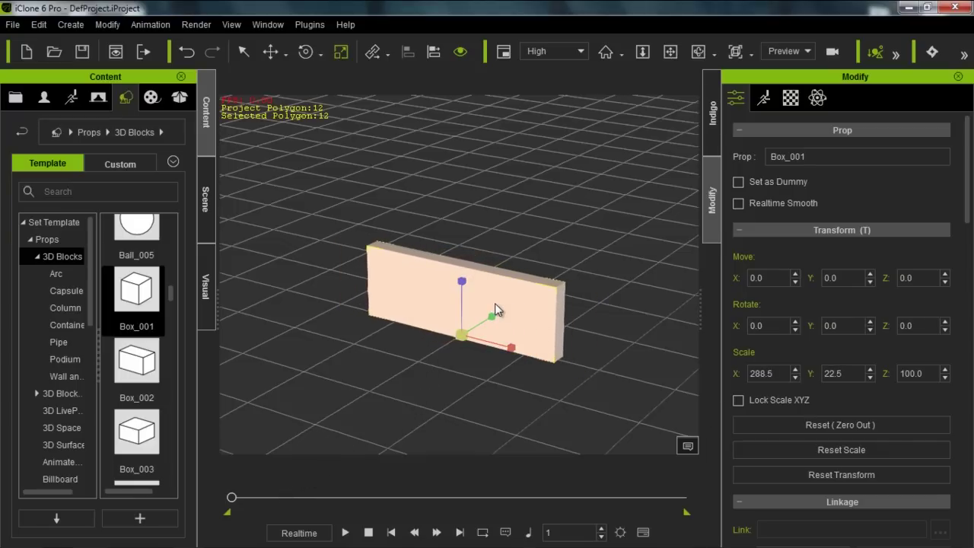
pyautogui.moveTo(490, 314); pyautogui.dragTo(507, 309)
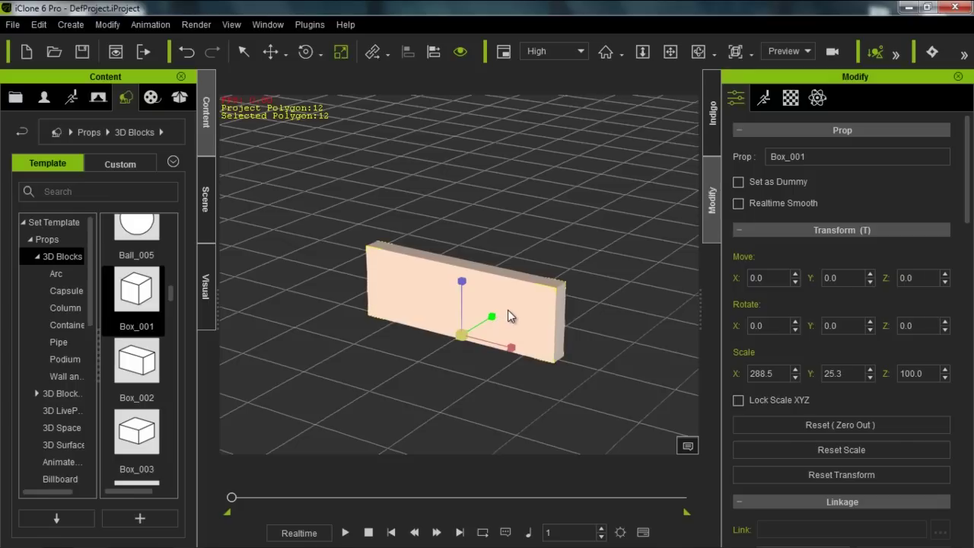
pyautogui.moveTo(453, 277); pyautogui.dragTo(470, 269)
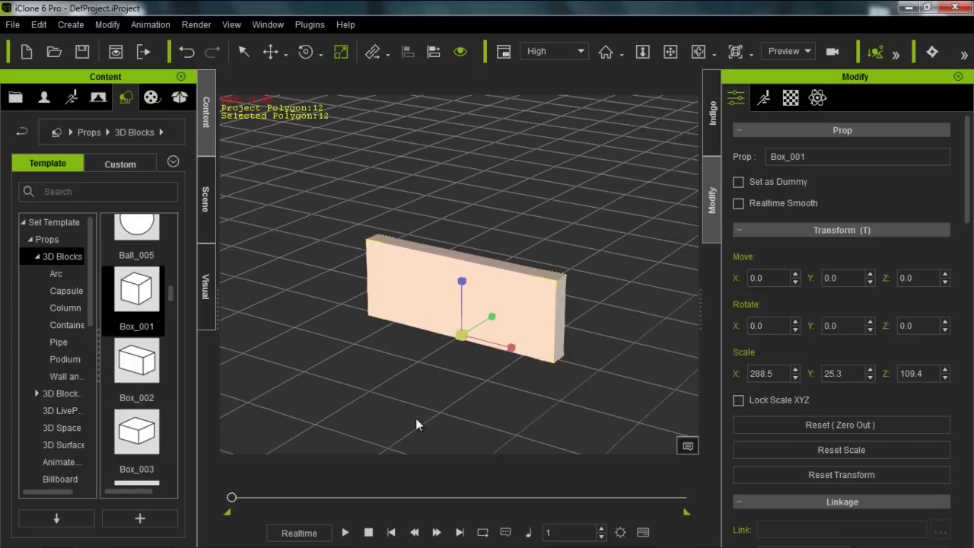
pyautogui.click(347, 530)
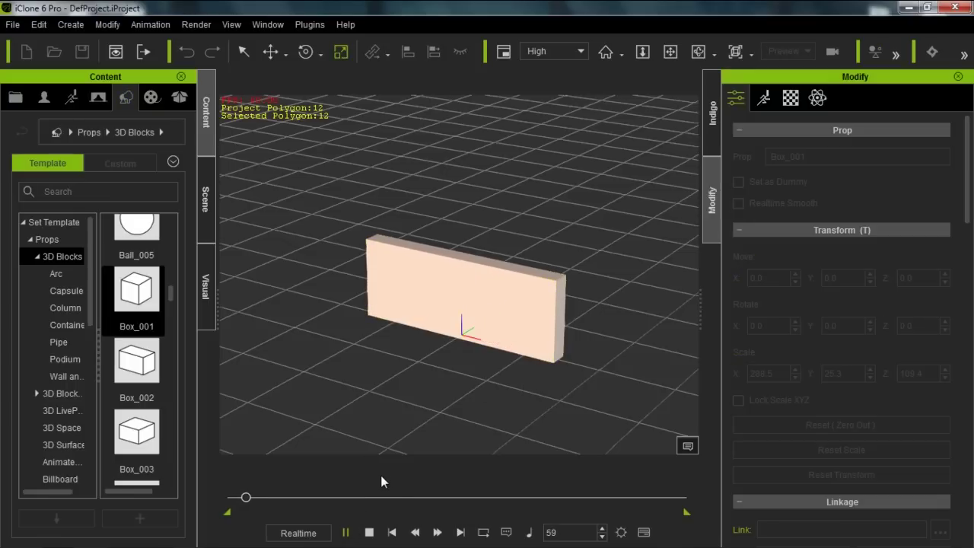
pyautogui.click(369, 532)
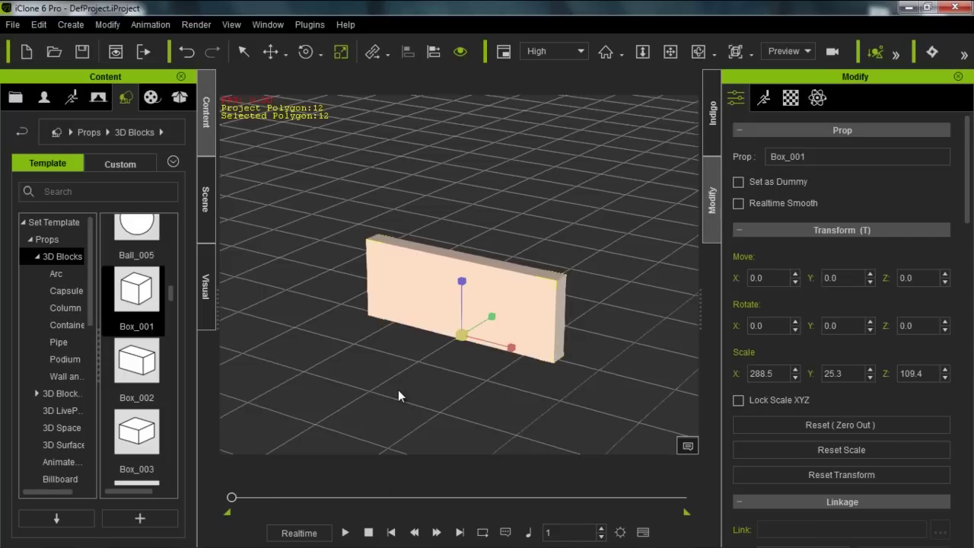
# - Activate physics on the box as a dynamic rigid body with object gravity and play the simulation
pyautogui.scroll(3, 426, 381)
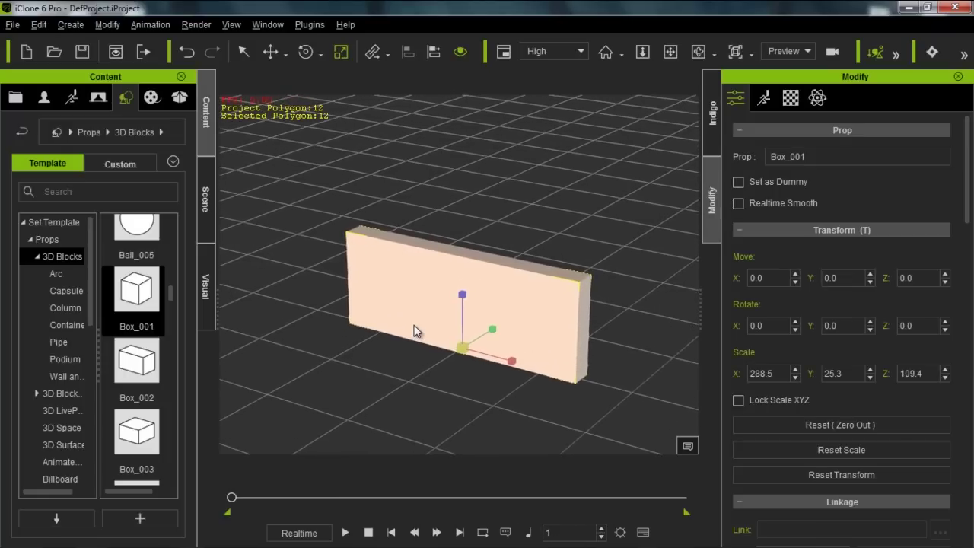
pyautogui.moveTo(418, 355); pyautogui.dragTo(418, 320, button='right')
pyautogui.moveTo(410, 332); pyautogui.dragTo(419, 336, button='middle')
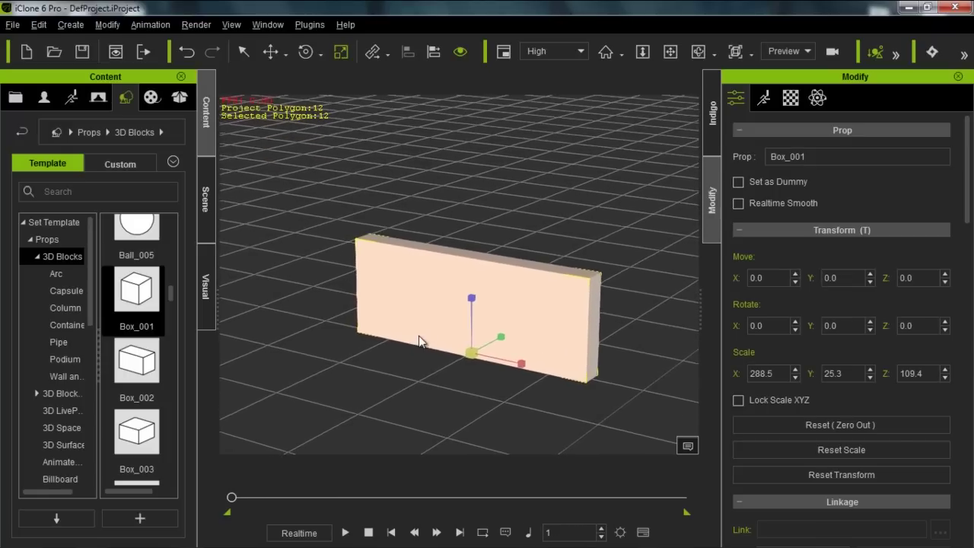
pyautogui.click(818, 99)
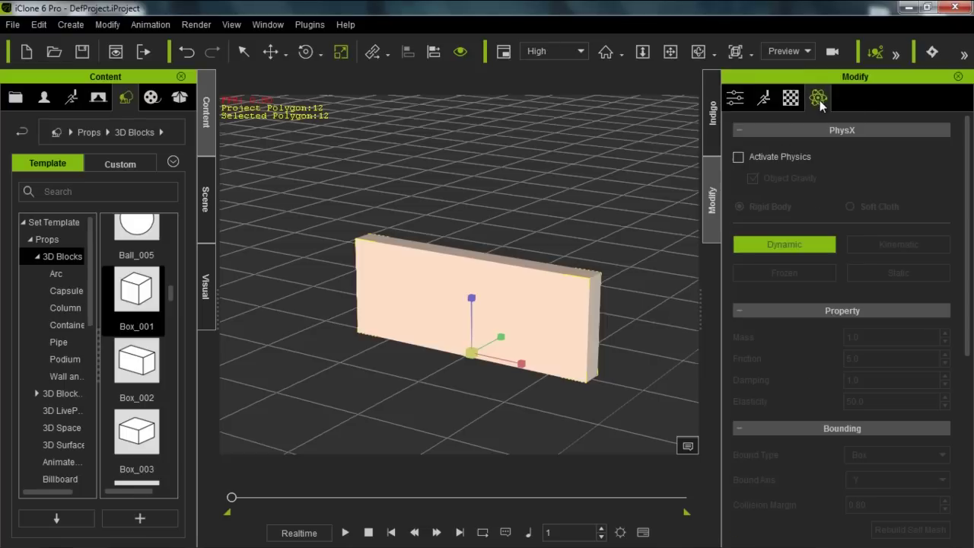
pyautogui.click(756, 156)
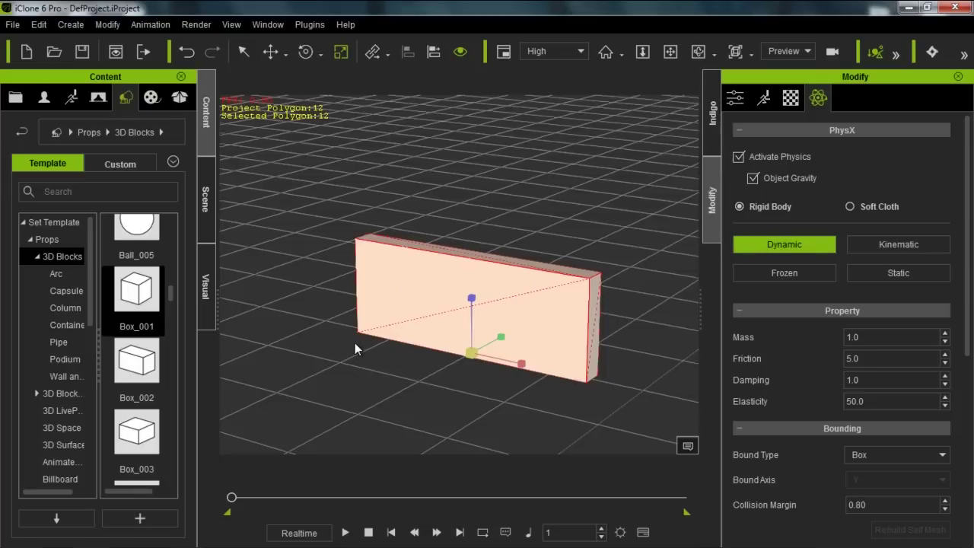
pyautogui.click(345, 533)
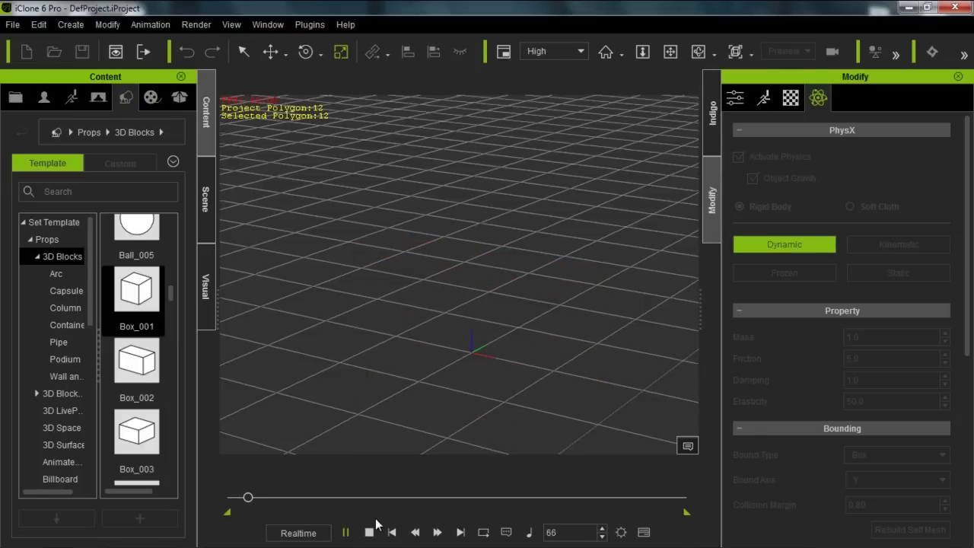
pyautogui.click(371, 532)
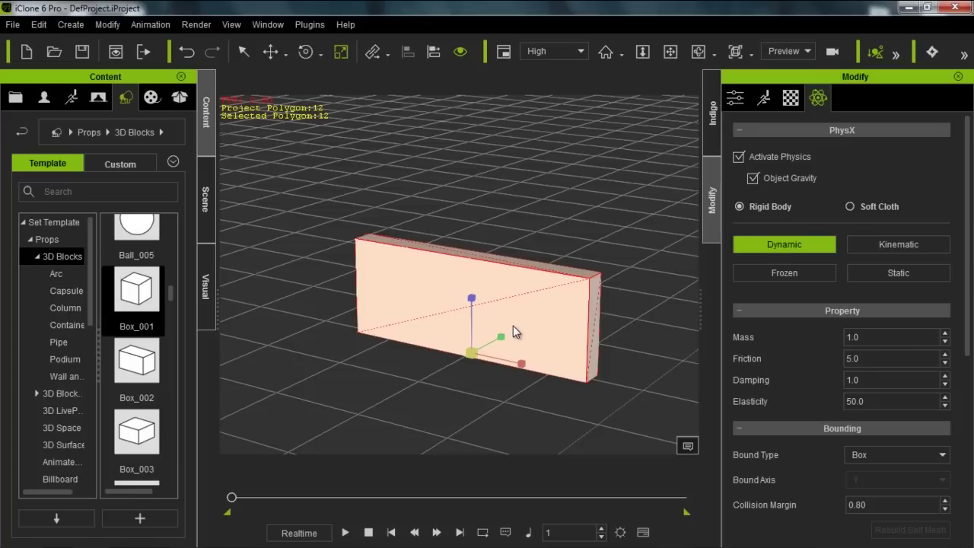
# - Add a Hinge constraint on the box's top face near one end, at about X -129.0, Y -2.7, Z 109.2, and play the simulation
pyautogui.moveTo(435, 305); pyautogui.dragTo(456, 298, button='middle')
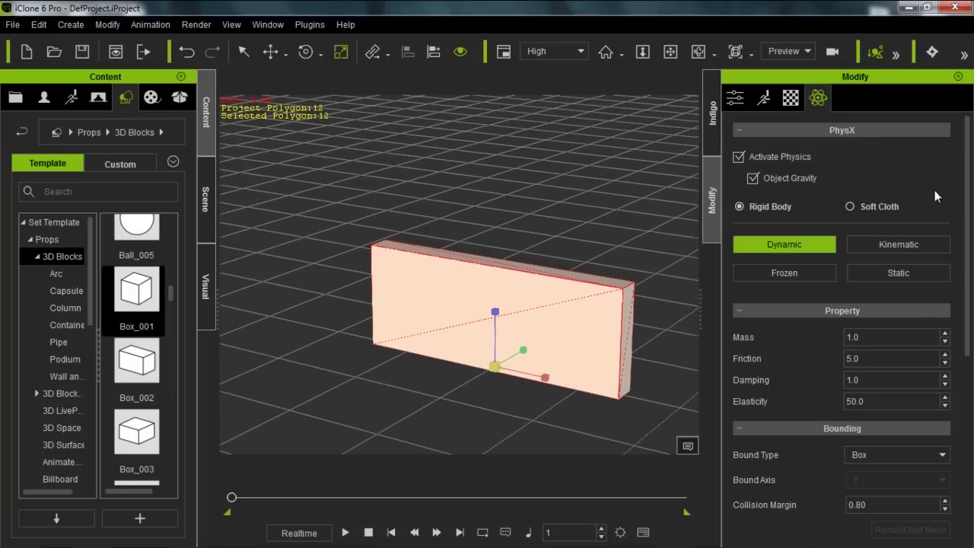
pyautogui.moveTo(968, 185); pyautogui.dragTo(952, 412)
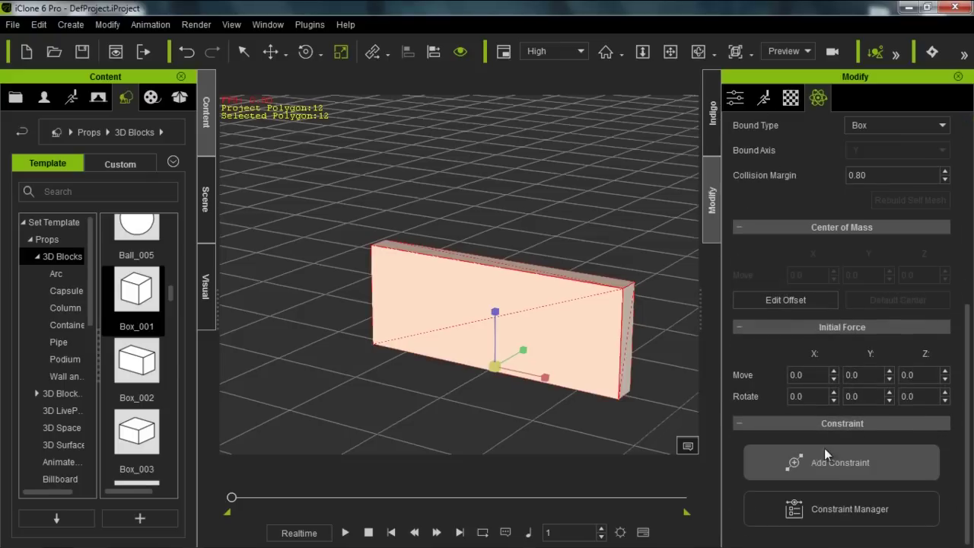
pyautogui.click(849, 460)
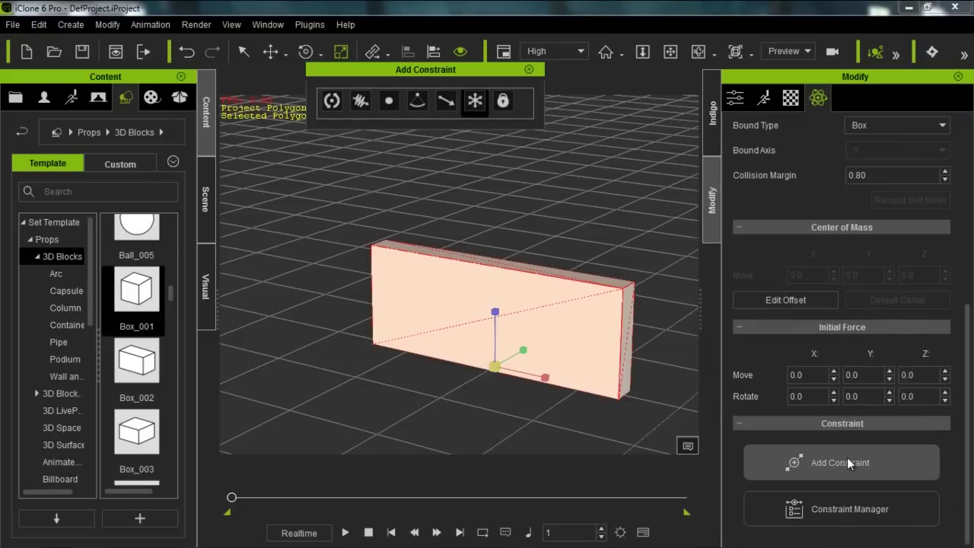
pyautogui.scroll(2, 570, 315)
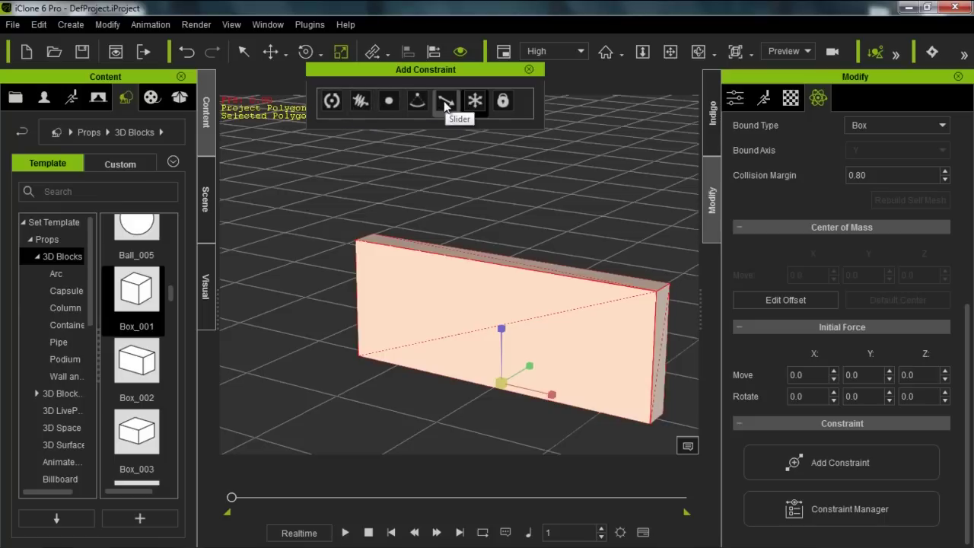
pyautogui.click(474, 103)
pyautogui.moveTo(332, 104); pyautogui.dragTo(376, 239)
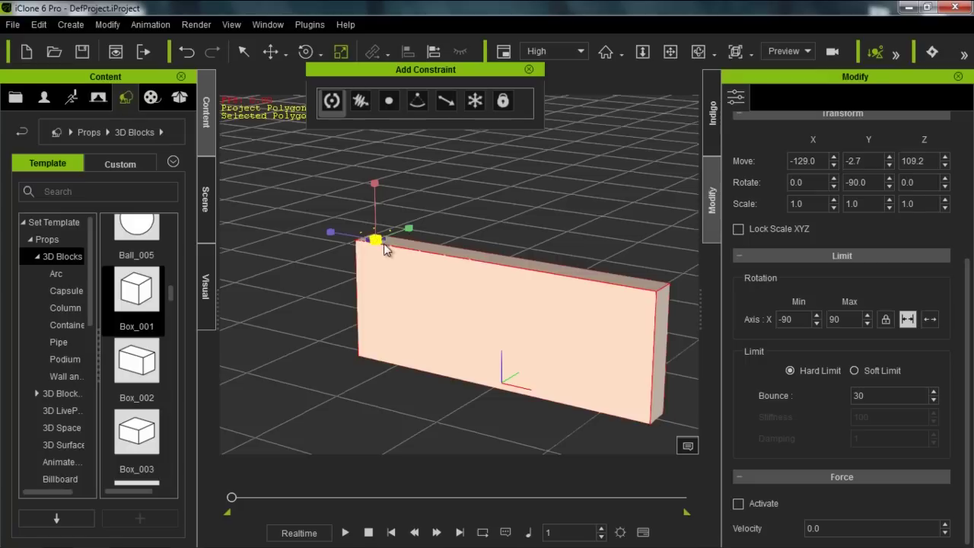
pyautogui.click(347, 531)
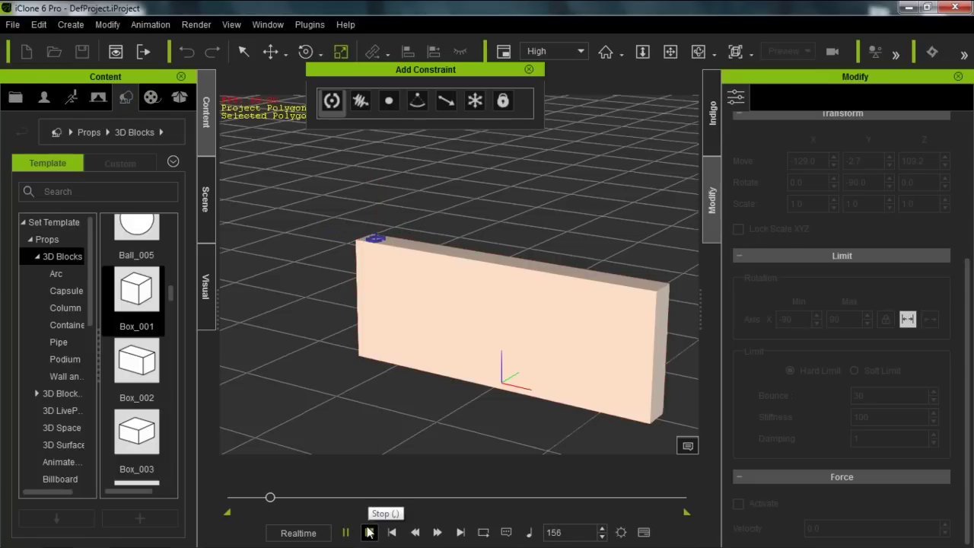
pyautogui.click(369, 533)
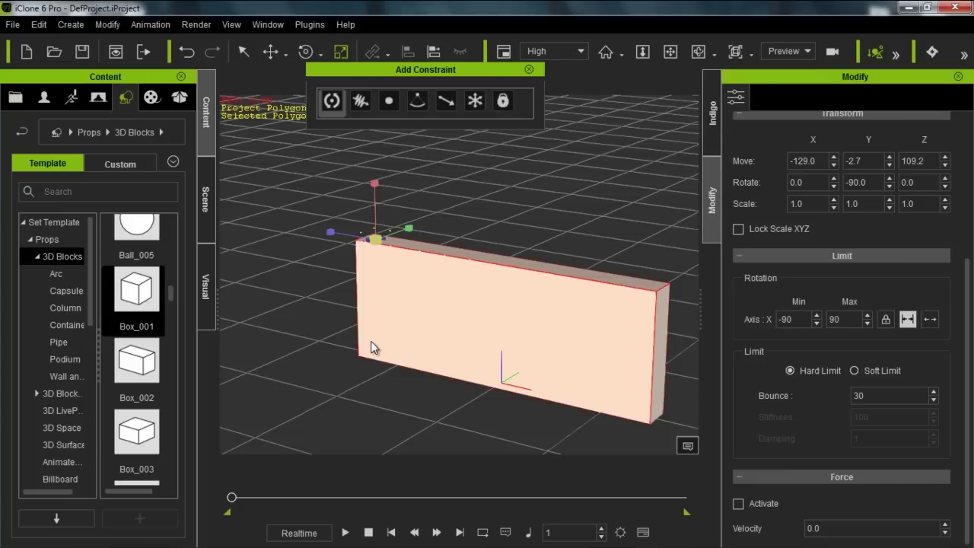
# - Move the hinge along Y to about -0.1 to center it across the slab's thickness
pyautogui.press('w')
pyautogui.scroll(5, 388, 362)
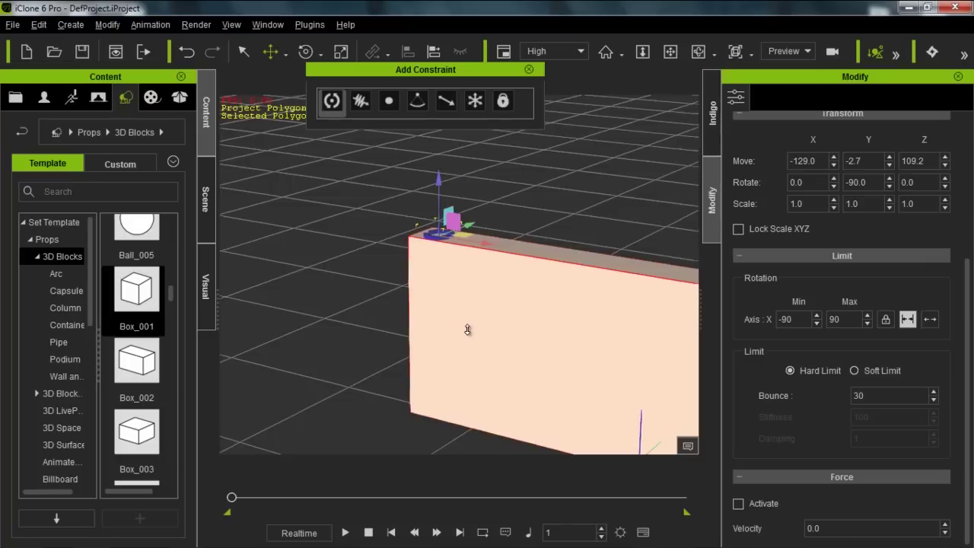
pyautogui.scroll(5, 467, 330)
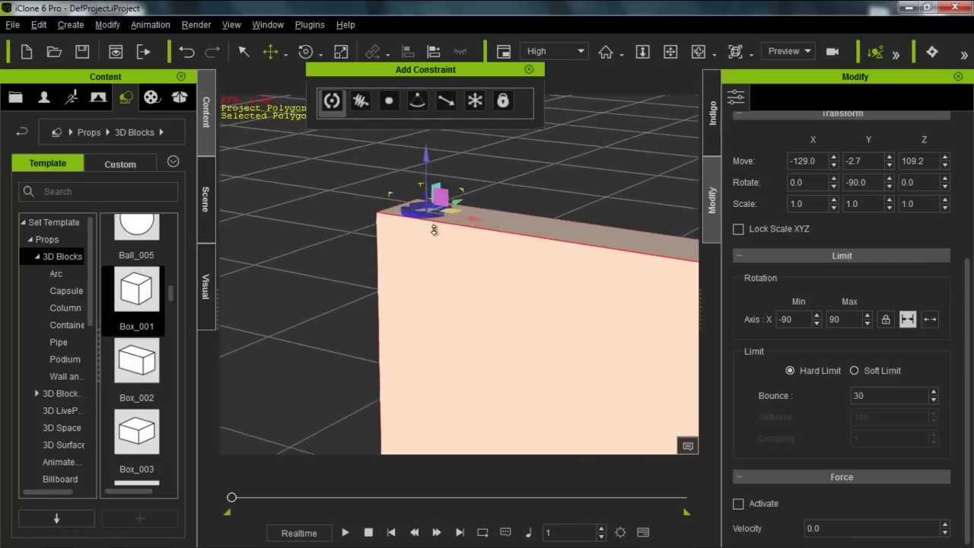
pyautogui.moveTo(442, 305); pyautogui.dragTo(442, 330, button='middle')
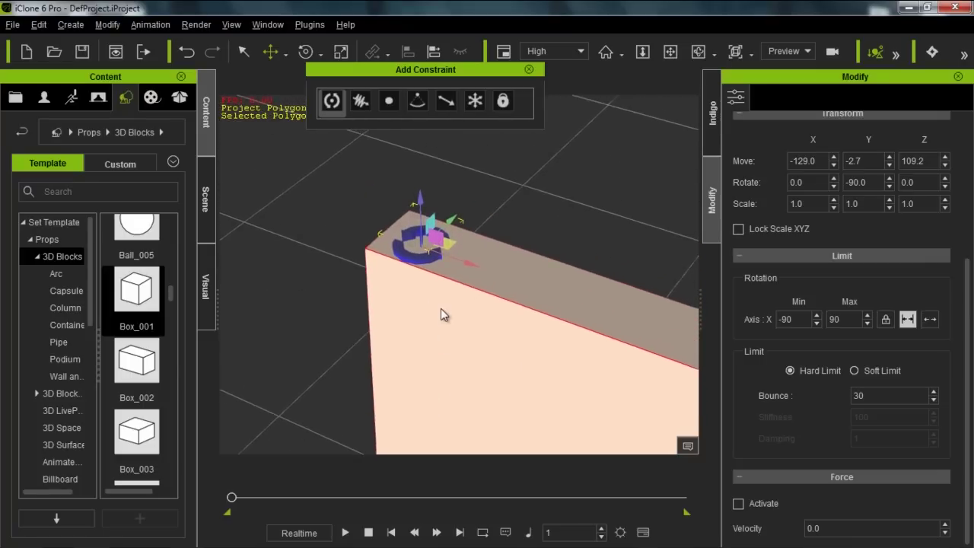
pyautogui.moveTo(441, 308); pyautogui.dragTo(435, 360, button='right')
pyautogui.moveTo(429, 304); pyautogui.dragTo(427, 348, button='middle')
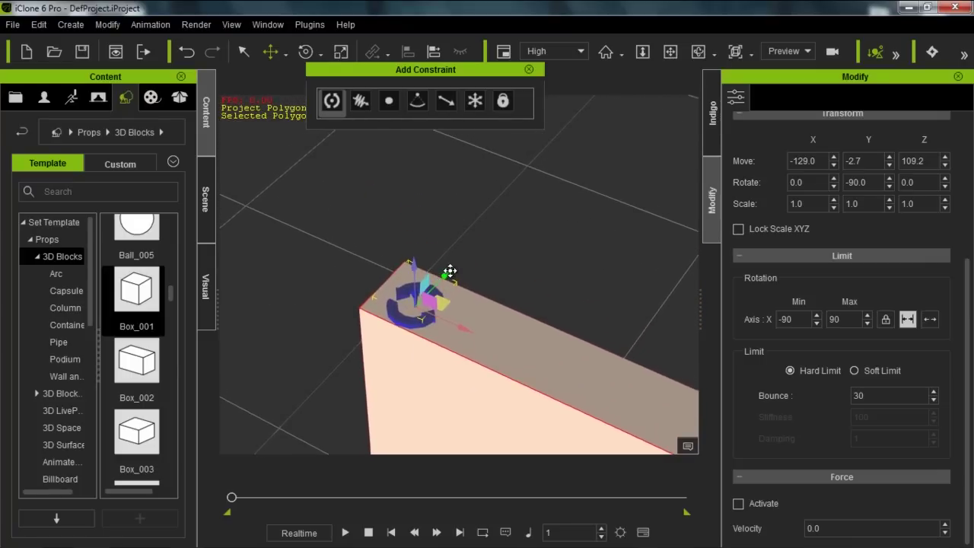
pyautogui.moveTo(450, 274); pyautogui.dragTo(455, 267)
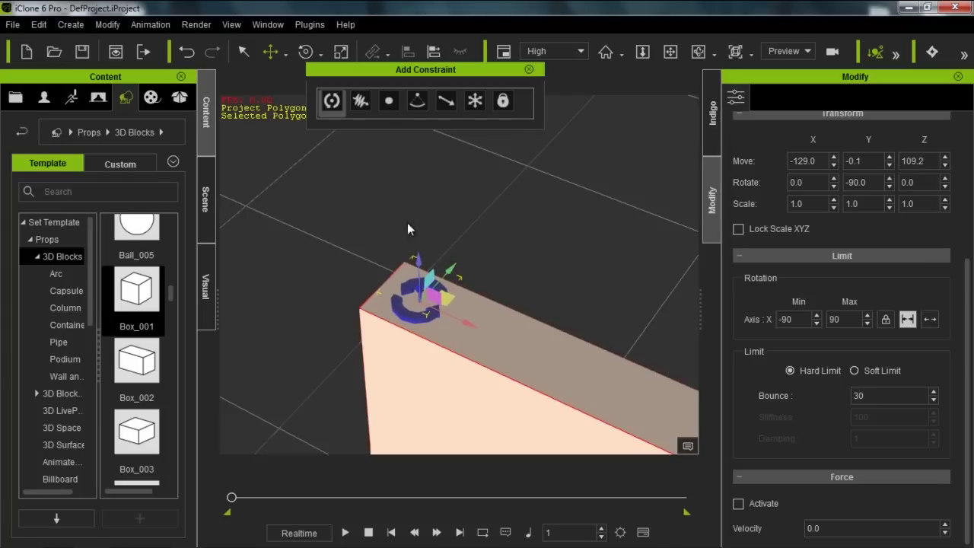
# - Check in the scene hierarchy how the Hinge is attached to Box_001
pyautogui.click(209, 190)
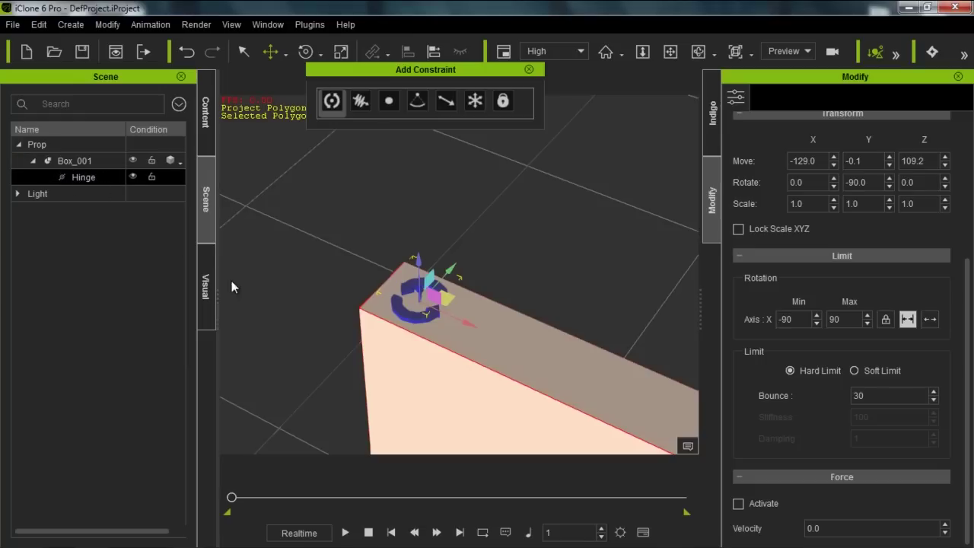
pyautogui.moveTo(502, 389); pyautogui.dragTo(460, 252, button='middle')
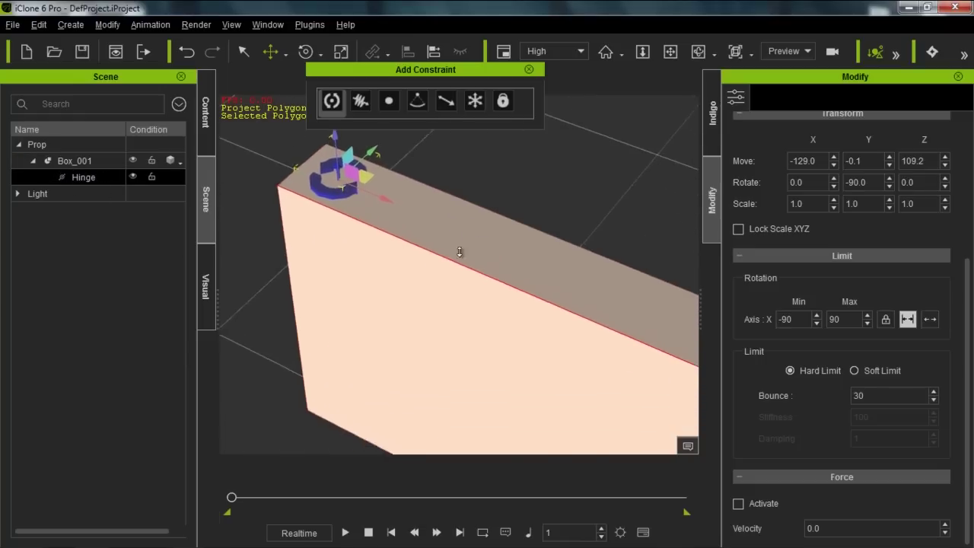
# - Rotate the hinge to X 90, Y 0, Z -90 so its axis runs through the slab's thickness
pyautogui.scroll(-3, 459, 252)
pyautogui.moveTo(518, 327); pyautogui.dragTo(435, 252, button='middle')
pyautogui.moveTo(435, 252); pyautogui.dragTo(434, 181, button='right')
pyautogui.moveTo(436, 221); pyautogui.dragTo(413, 288, button='right')
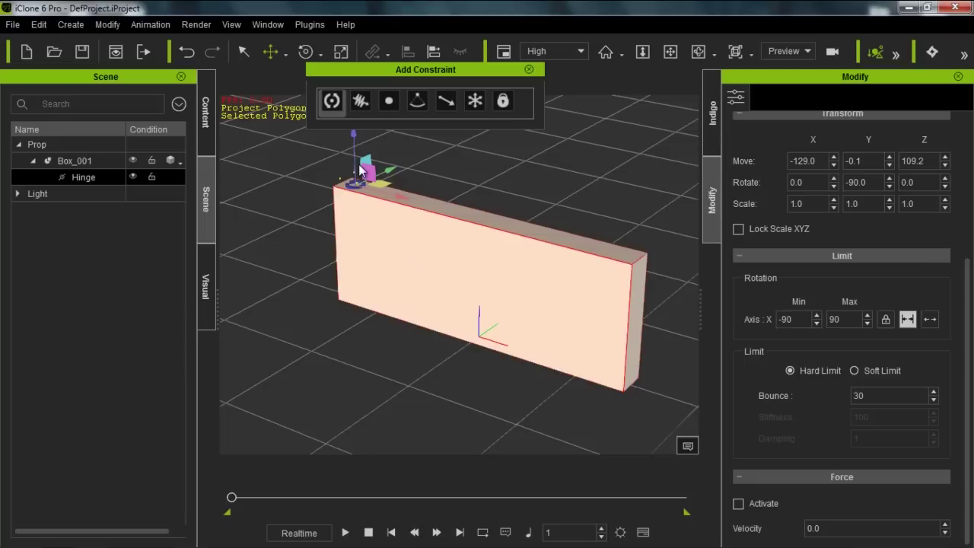
pyautogui.press('e')
pyautogui.moveTo(333, 159); pyautogui.dragTo(317, 219)
pyautogui.moveTo(857, 183); pyautogui.dragTo(844, 184)
pyautogui.write('0')
pyautogui.press('Return')
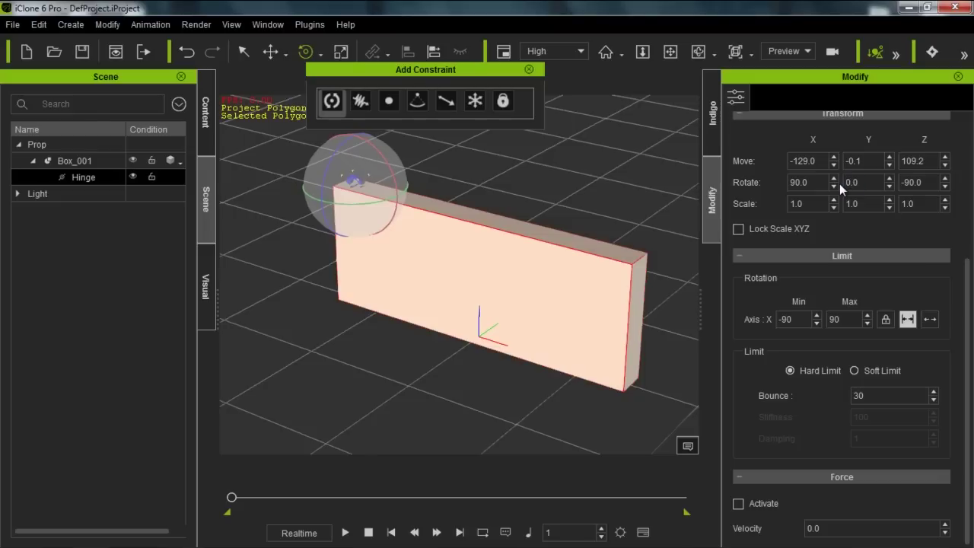
# - Move the hinge to about X -15.1, Y -20.1, Z 54.1, near the middle of the slab's front face, and test the simulation
pyautogui.press('w')
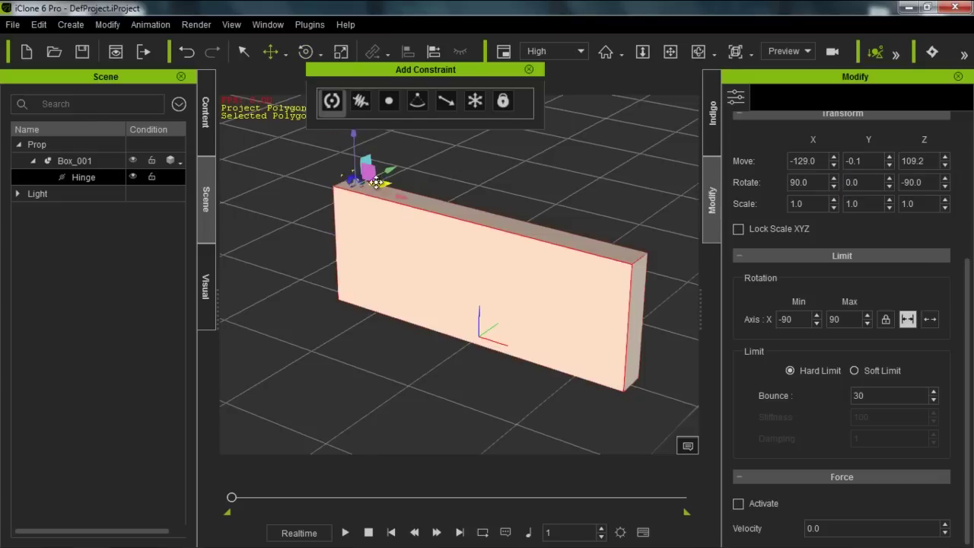
pyautogui.moveTo(354, 142); pyautogui.dragTo(355, 194)
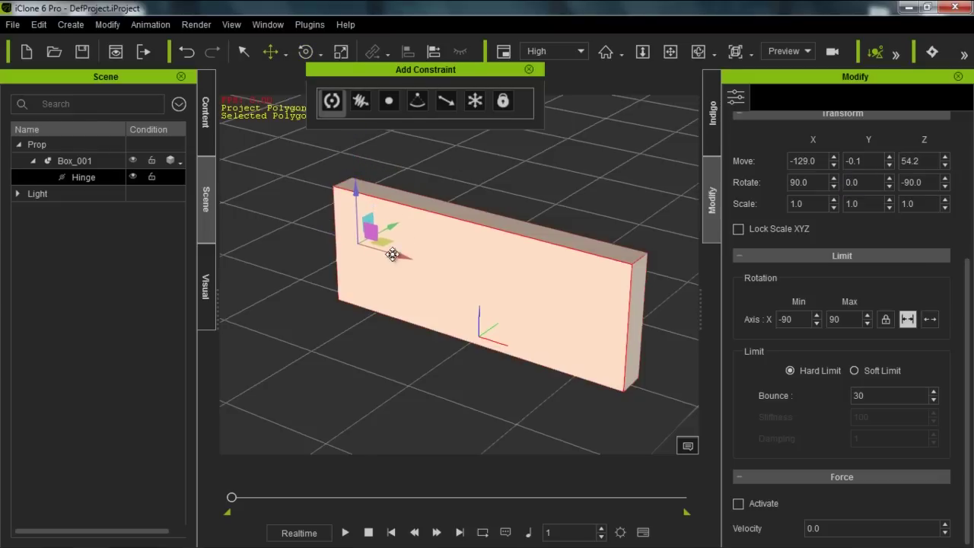
pyautogui.moveTo(400, 256); pyautogui.dragTo(512, 306)
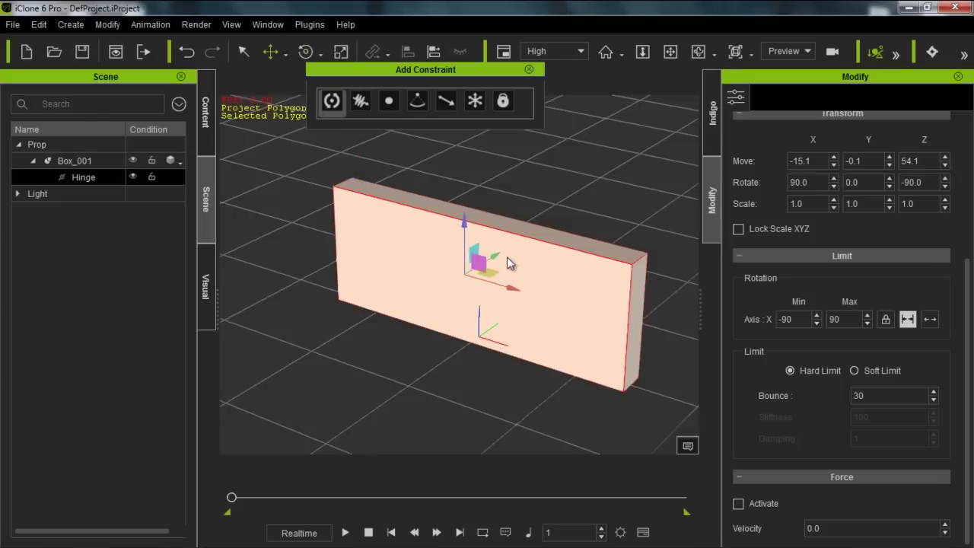
pyautogui.moveTo(496, 257); pyautogui.dragTo(482, 276)
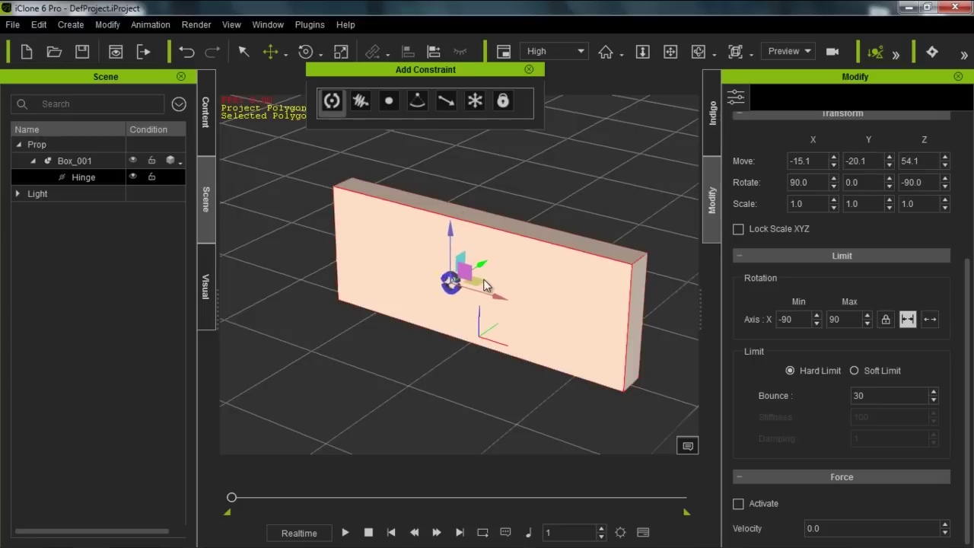
pyautogui.click(344, 533)
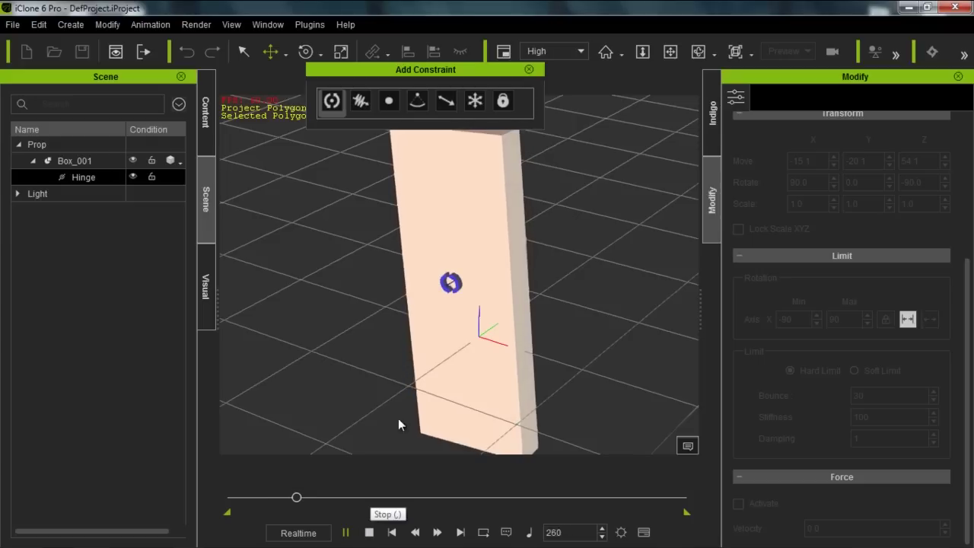
pyautogui.click(369, 532)
# - Move the hinge along X to about -118.0, near the end of the slab, and test the swing in the simulation
pyautogui.moveTo(387, 402); pyautogui.dragTo(522, 272, button='right')
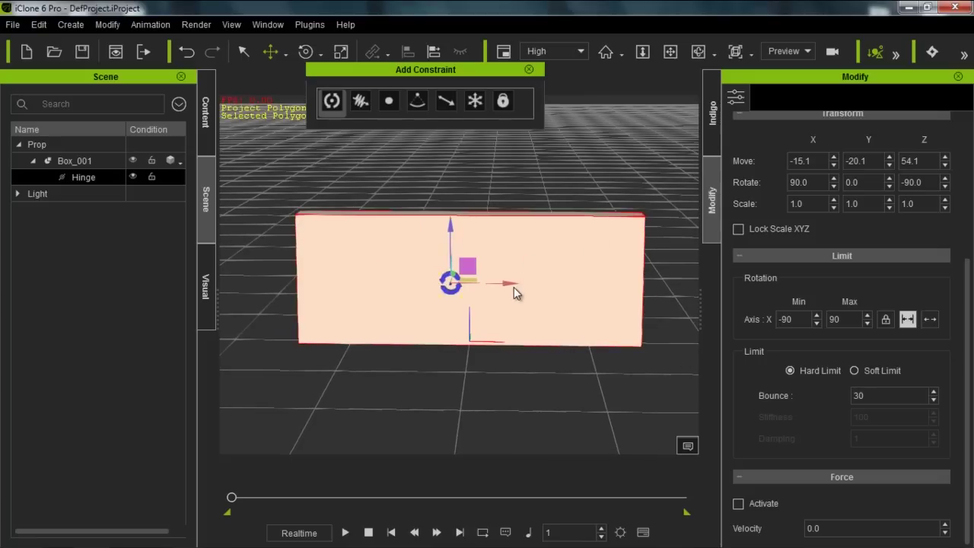
pyautogui.moveTo(508, 285); pyautogui.dragTo(385, 294)
pyautogui.click(346, 532)
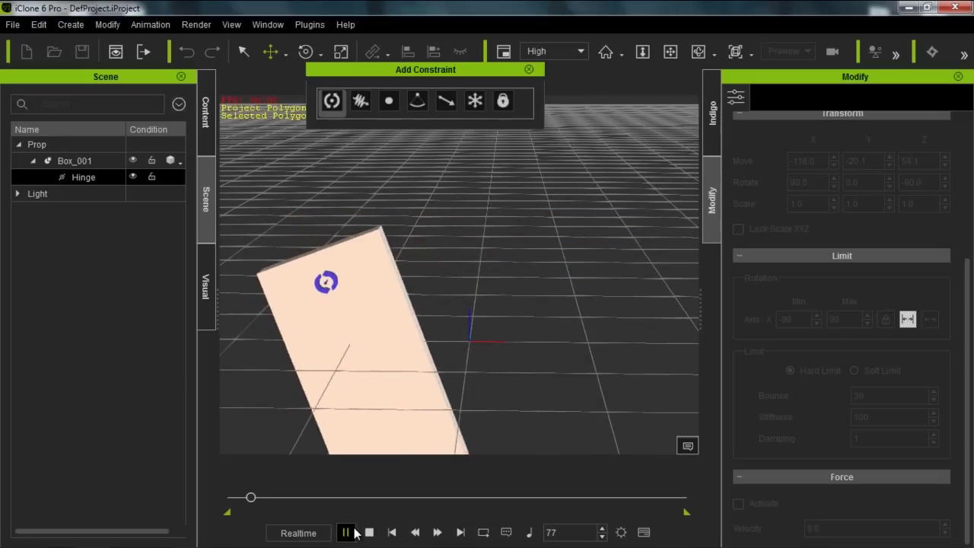
pyautogui.click(369, 532)
pyautogui.moveTo(347, 360); pyautogui.dragTo(435, 442, button='right')
pyautogui.click(344, 532)
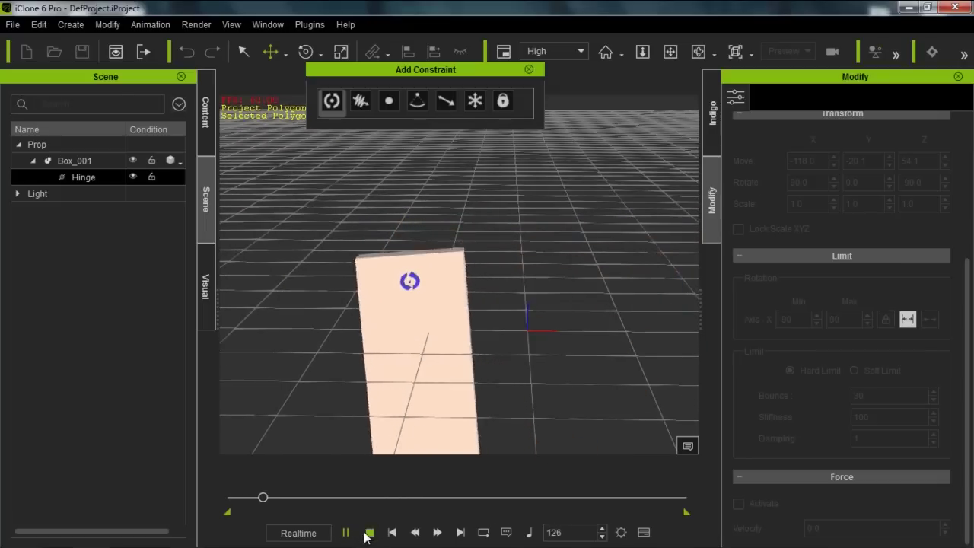
pyautogui.click(368, 533)
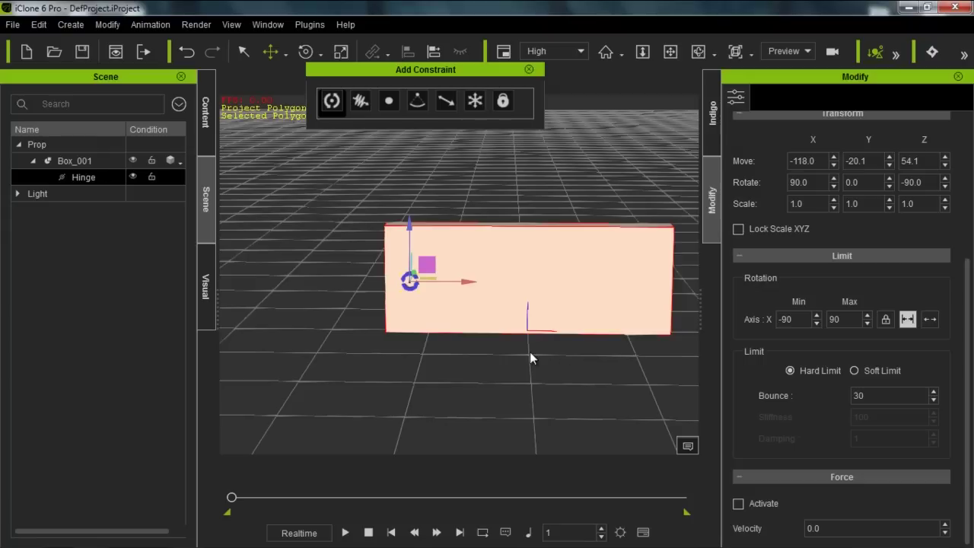
# - Switch the hinge's move gizmo from world to local axes with Local Move
pyautogui.keyDown('alt'); pyautogui.moveTo(524, 388); pyautogui.dragTo(497, 273, button='right'); pyautogui.keyUp('alt')
pyautogui.moveTo(466, 255); pyautogui.dragTo(460, 273, button='middle')
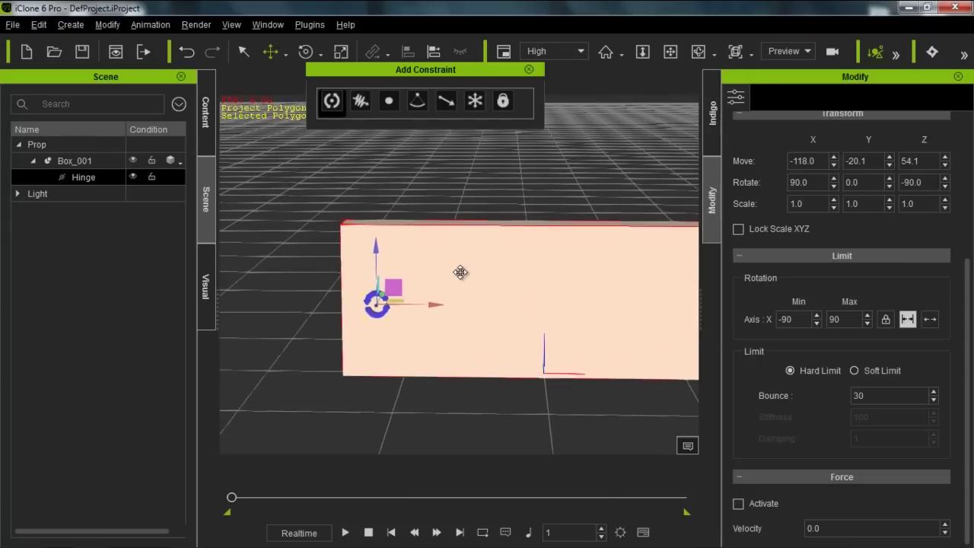
pyautogui.keyDown('alt'); pyautogui.moveTo(461, 273); pyautogui.dragTo(459, 314, button='right'); pyautogui.keyUp('alt')
pyautogui.moveTo(506, 271); pyautogui.dragTo(461, 289, button='middle')
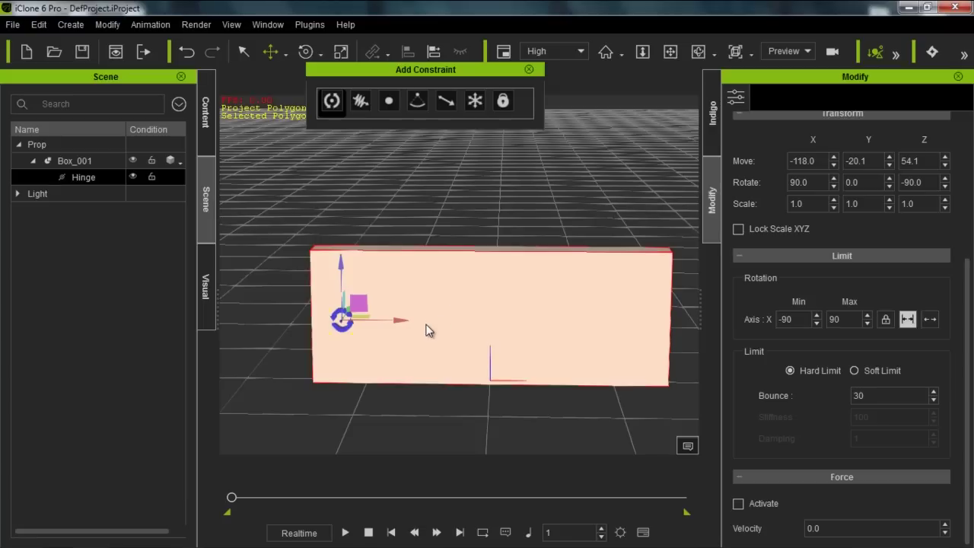
pyautogui.press('w')
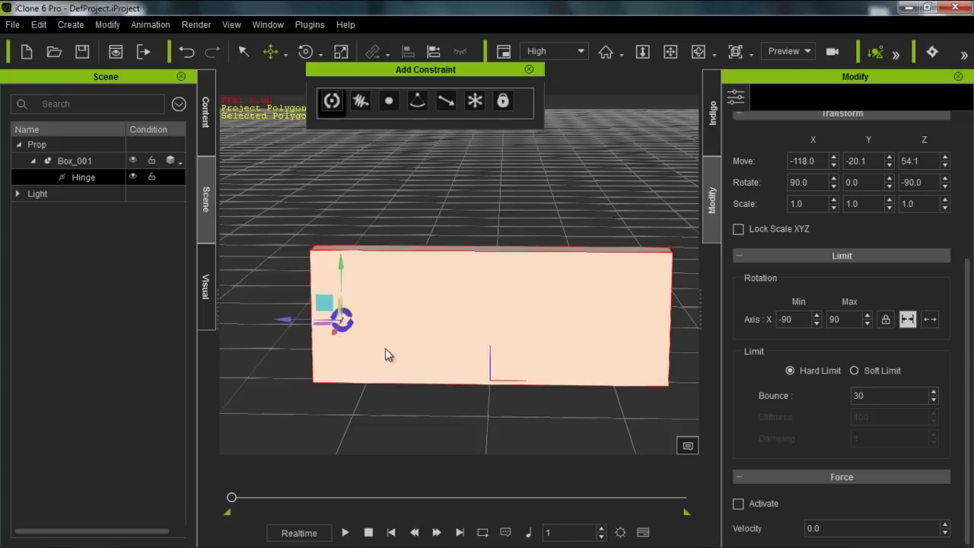
pyautogui.moveTo(383, 362); pyautogui.dragTo(459, 361, button='middle')
pyautogui.moveTo(459, 361); pyautogui.dragTo(317, 367, button='right')
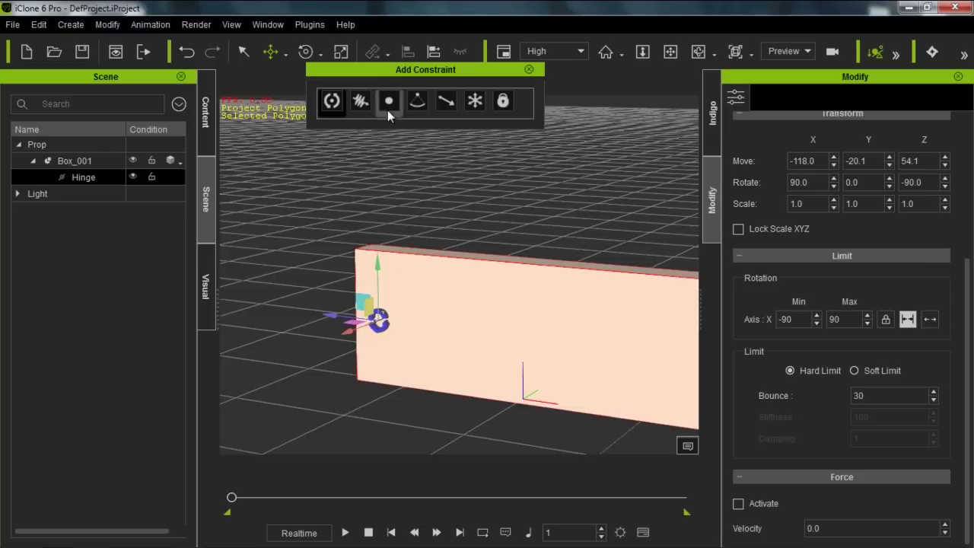
pyautogui.click(287, 52)
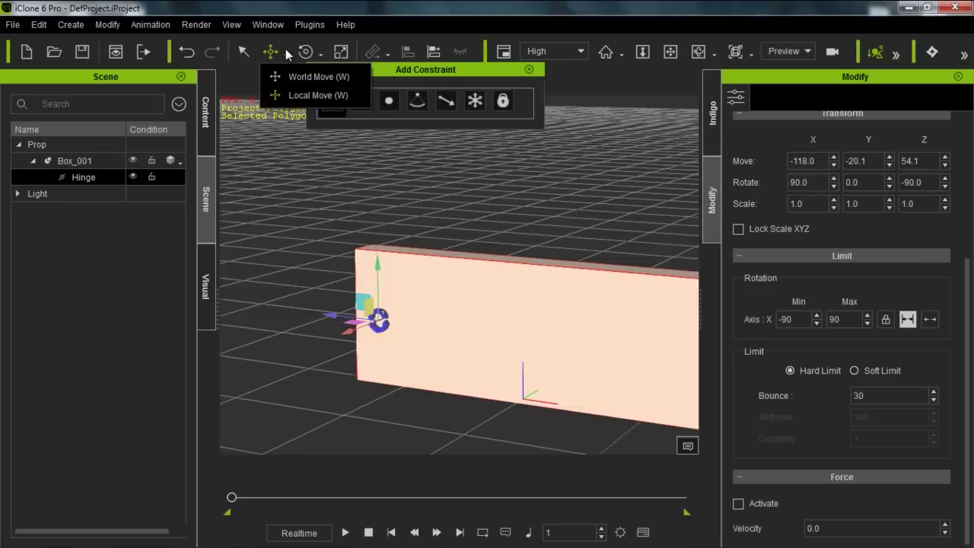
pyautogui.click(295, 97)
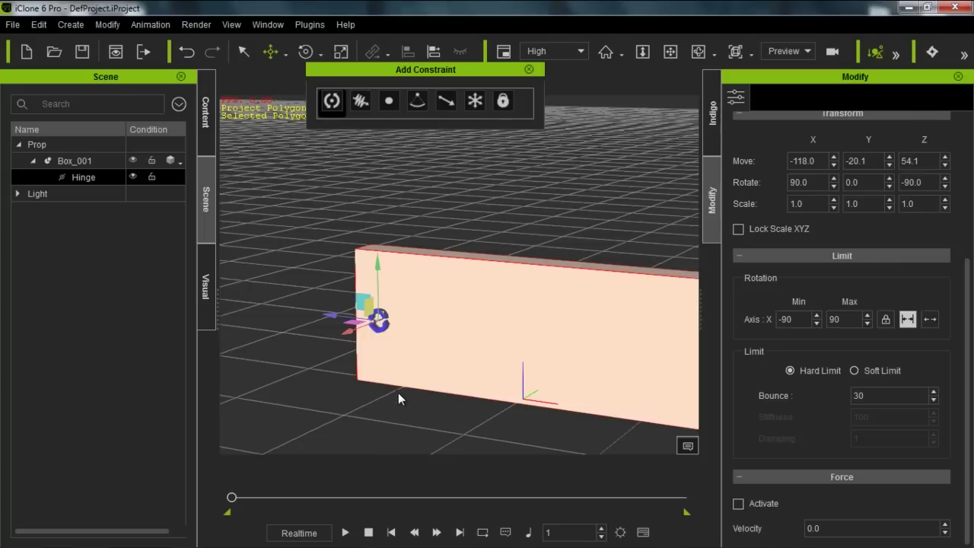
# - Play the simulation to examine how the slab swings around the hinge's local X axis, and stop it
pyautogui.keyDown('alt'); pyautogui.moveTo(415, 420); pyautogui.dragTo(409, 394, button='right'); pyautogui.keyUp('alt')
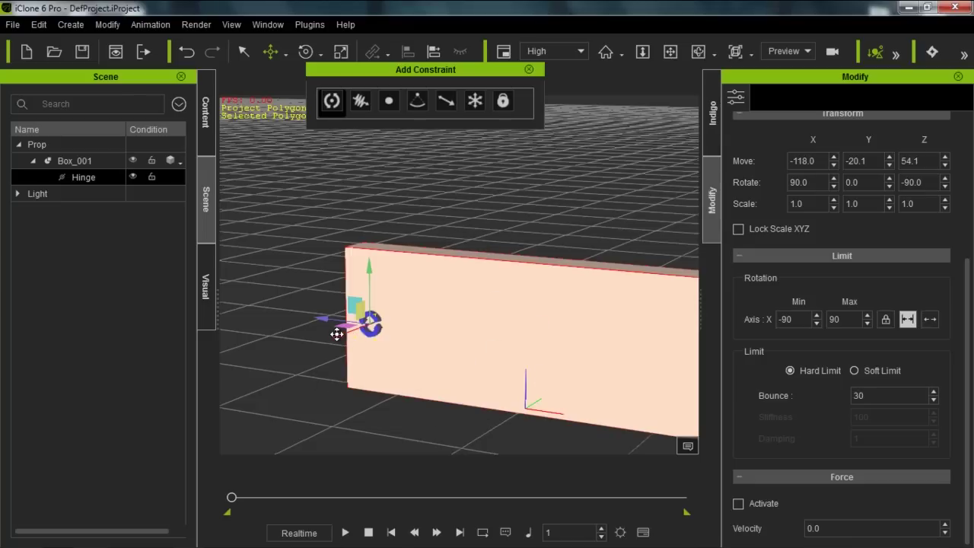
pyautogui.click(346, 532)
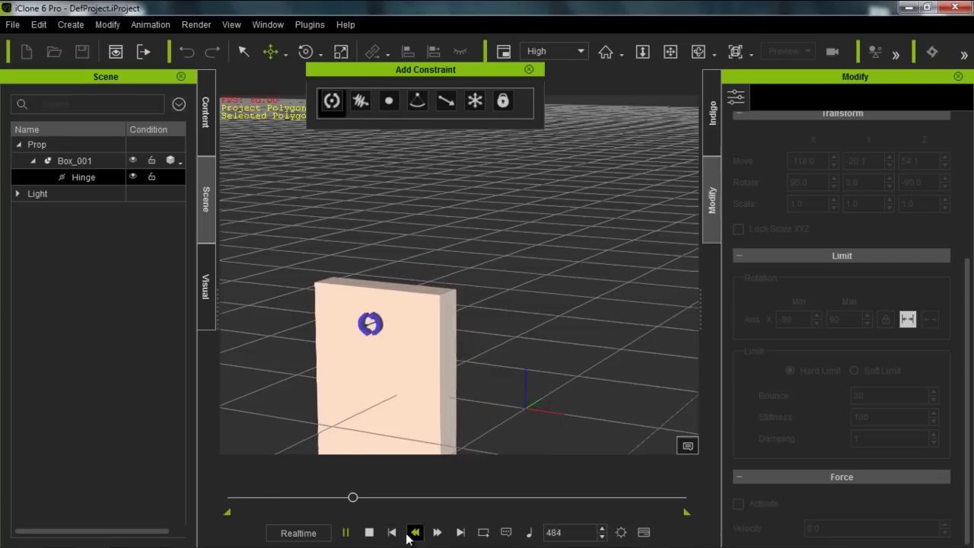
pyautogui.click(369, 532)
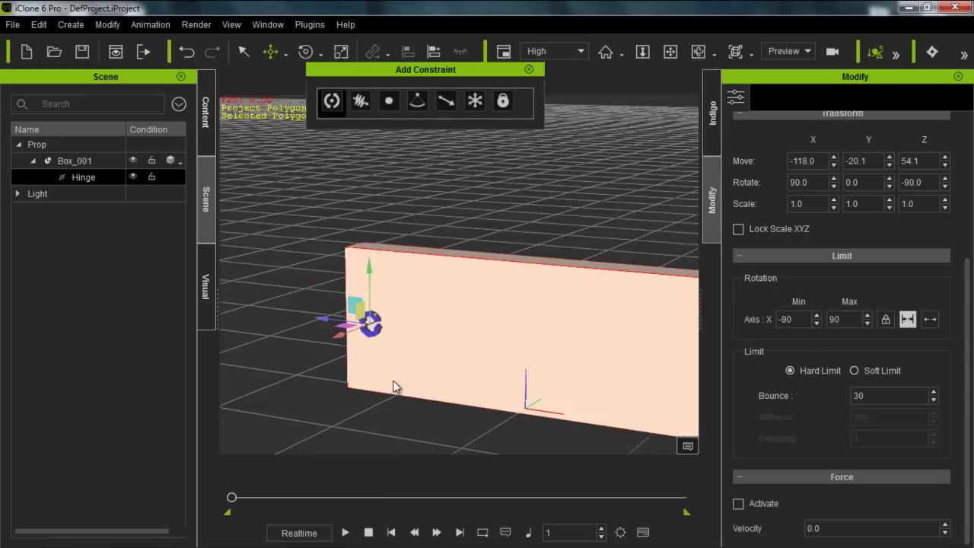
# - Set the hinge's minimum X rotation limit to -45 and test it in the simulation
pyautogui.moveTo(395, 344); pyautogui.dragTo(494, 344, button='right')
pyautogui.moveTo(539, 327); pyautogui.dragTo(505, 313, button='middle')
pyautogui.moveTo(508, 318)
pyautogui.mouseDown(button='right')
pyautogui.moveTo(498, 322)
pyautogui.moveTo(502, 300)
pyautogui.mouseUp(button='right')
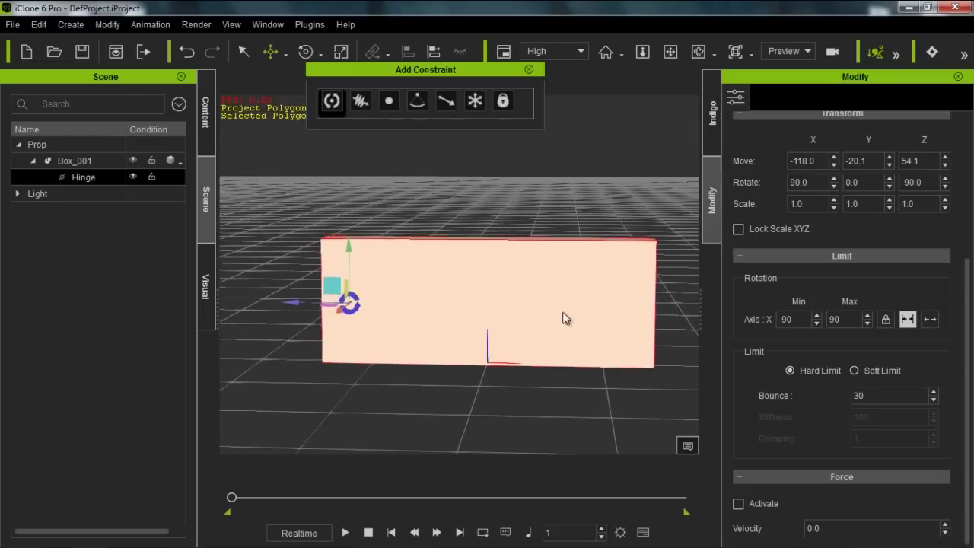
pyautogui.moveTo(807, 319); pyautogui.dragTo(748, 324)
pyautogui.write('-45')
pyautogui.click(346, 533)
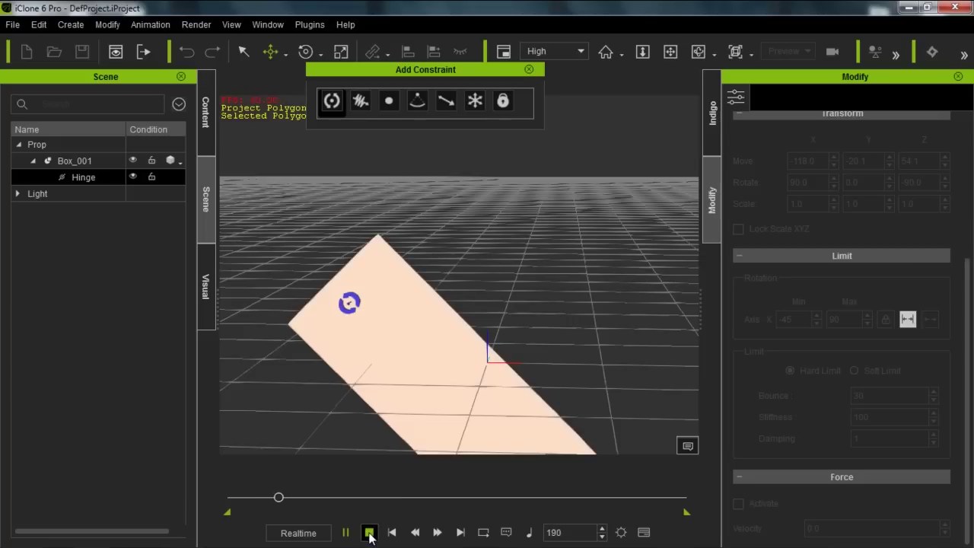
pyautogui.click(370, 533)
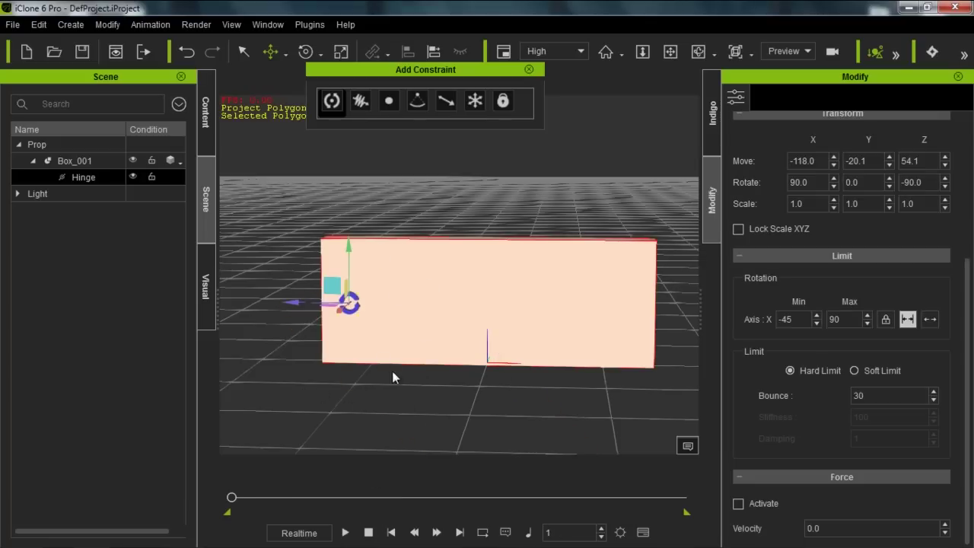
# - Set the hinge's minimum X rotation limit to -10 and run the simulation to test it
pyautogui.moveTo(803, 319); pyautogui.dragTo(736, 321)
pyautogui.write('-10')
pyautogui.click(345, 533)
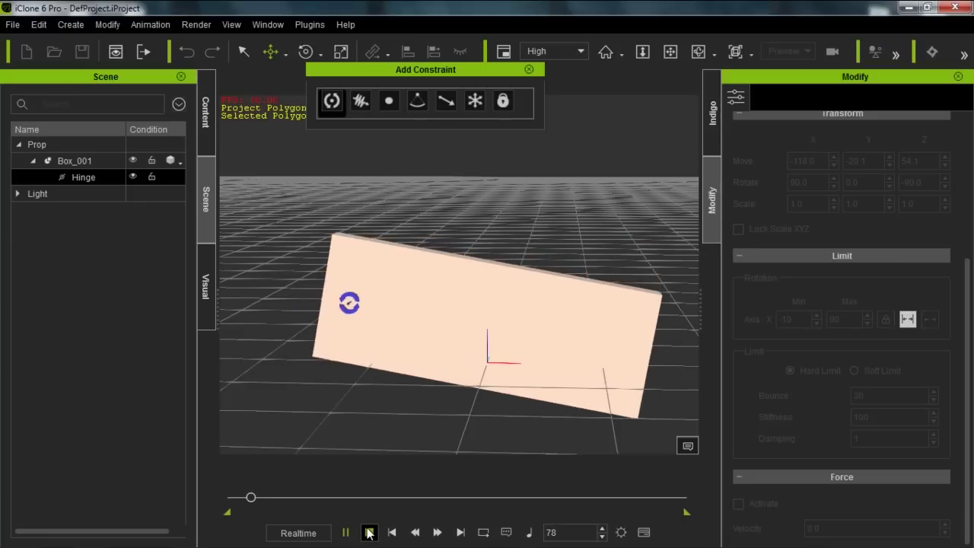
pyautogui.click(368, 532)
# - Set the minimum X rotation limit back to -90, and test the hinge with free, unlimited rotation
pyautogui.moveTo(802, 321); pyautogui.dragTo(754, 316)
pyautogui.write('-90')
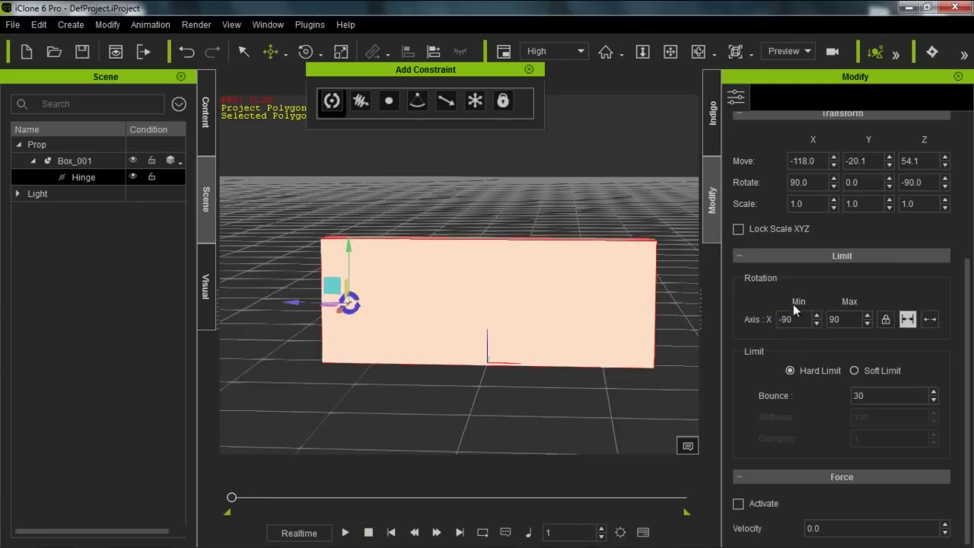
pyautogui.click(930, 320)
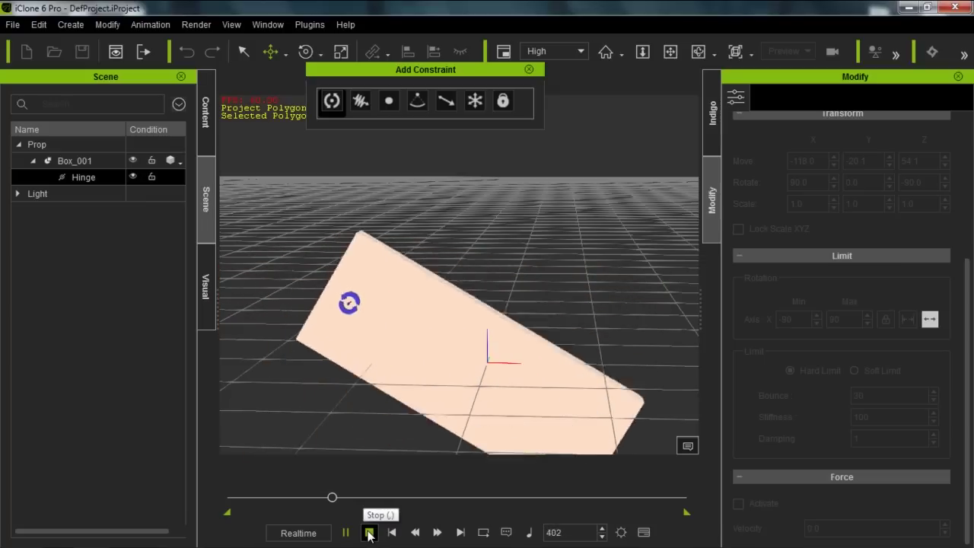
pyautogui.click(369, 533)
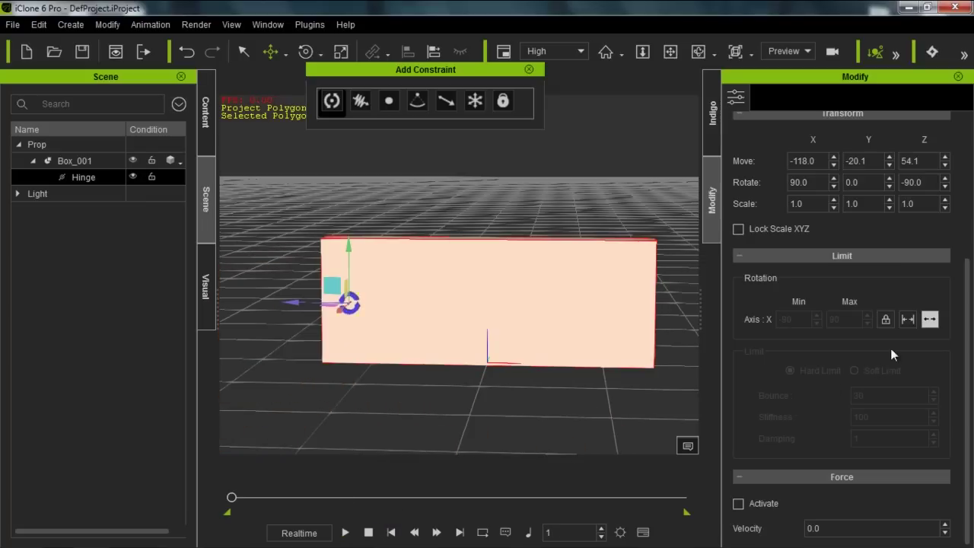
# - Return the hinge to limited rotation with Hard Limit, and test a bounce of 100 in the simulation
pyautogui.click(906, 321)
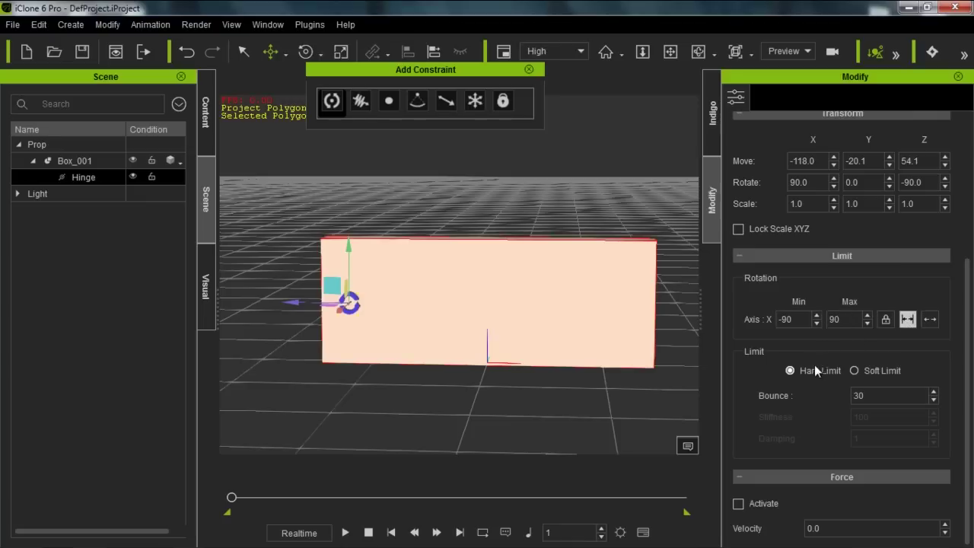
pyautogui.click(855, 370)
pyautogui.click(812, 373)
pyautogui.moveTo(881, 392); pyautogui.dragTo(793, 395)
pyautogui.write('100')
pyautogui.click(349, 533)
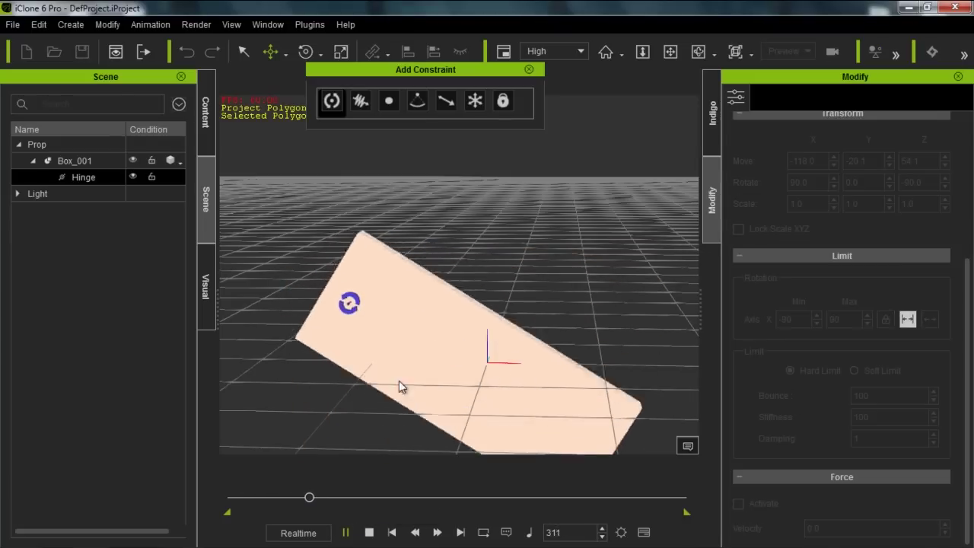
pyautogui.click(369, 533)
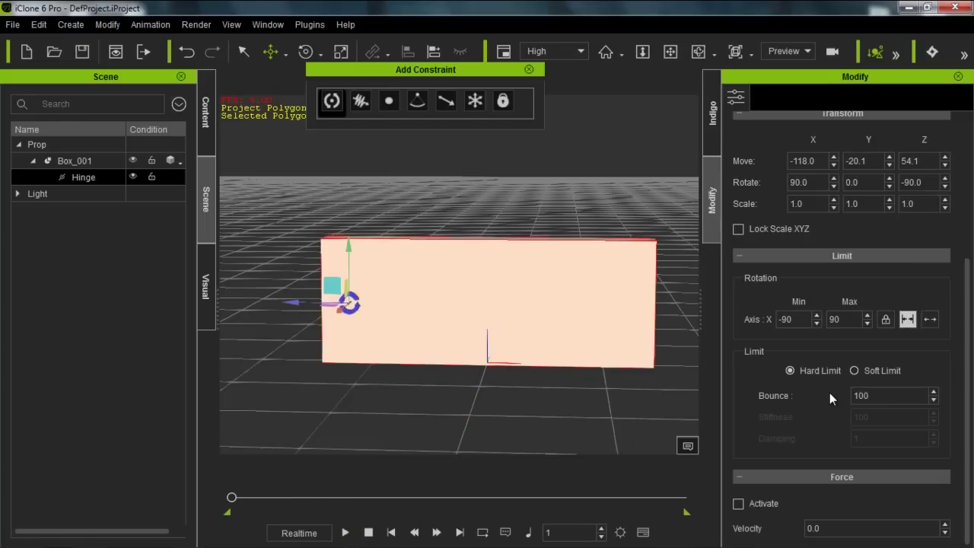
# - Set the bounce back to 30 and switch the hinge to Soft Limit, testing it in the simulation
pyautogui.moveTo(874, 395); pyautogui.dragTo(834, 397)
pyautogui.write('30')
pyautogui.click(855, 371)
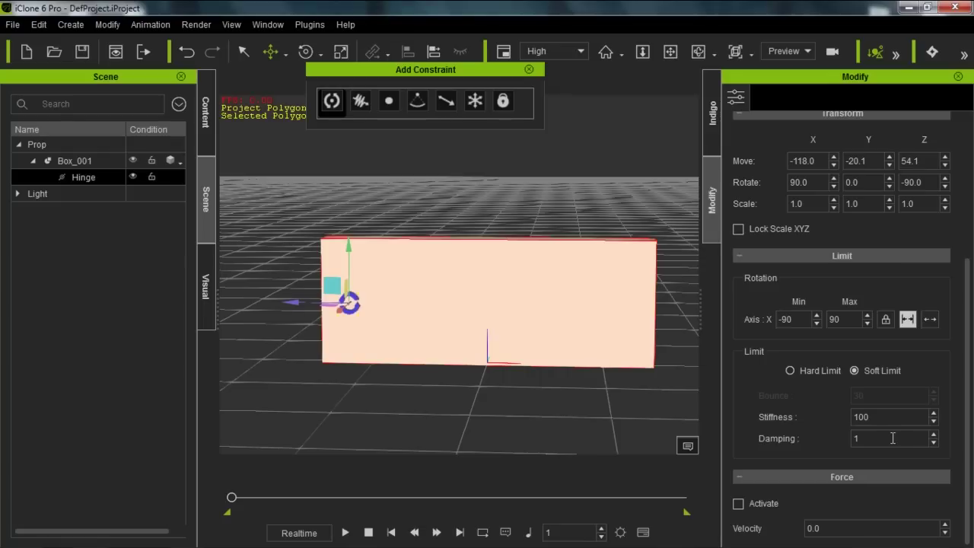
pyautogui.moveTo(899, 438); pyautogui.dragTo(838, 439)
pyautogui.click(346, 532)
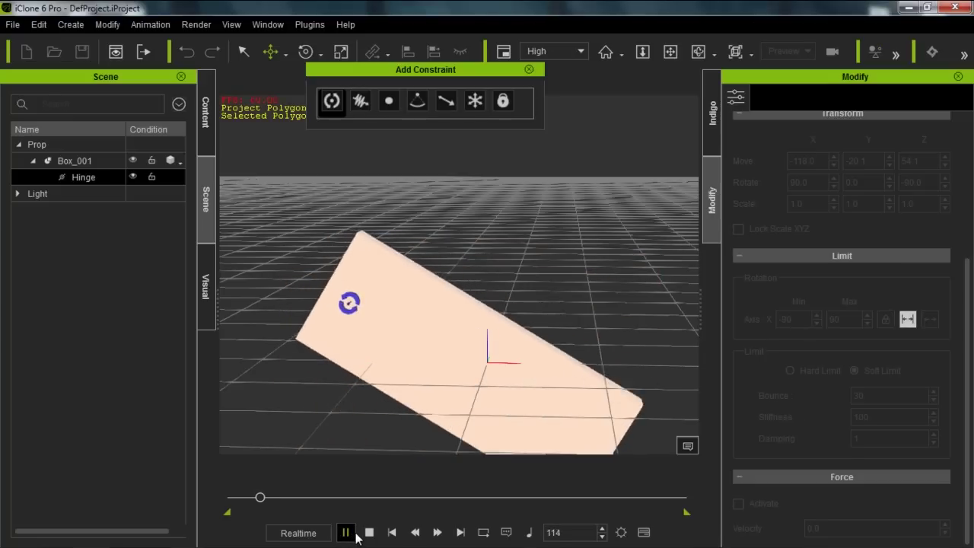
pyautogui.click(369, 533)
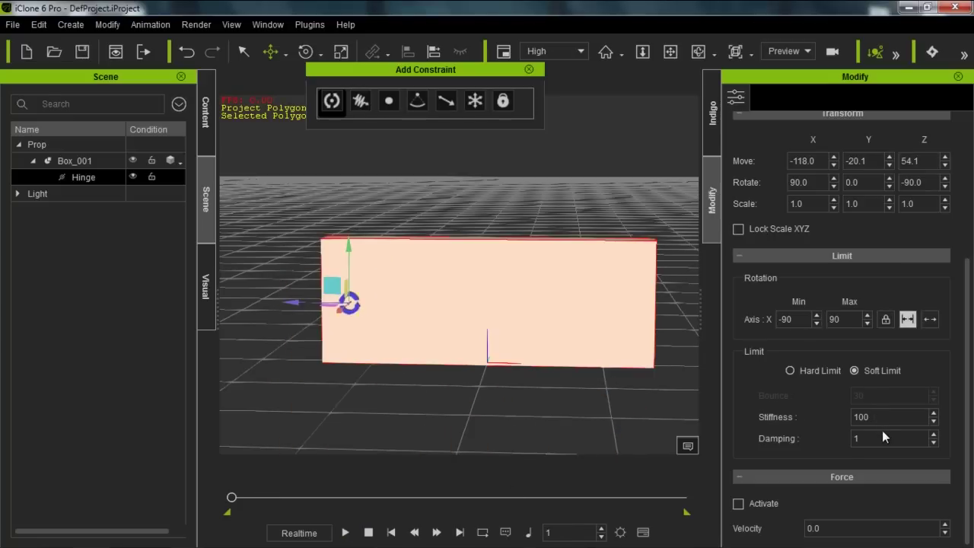
# - Set the soft limit's damping to 100 and test the swing in the simulation
pyautogui.moveTo(884, 437); pyautogui.dragTo(834, 440)
pyautogui.write('100')
pyautogui.click(345, 532)
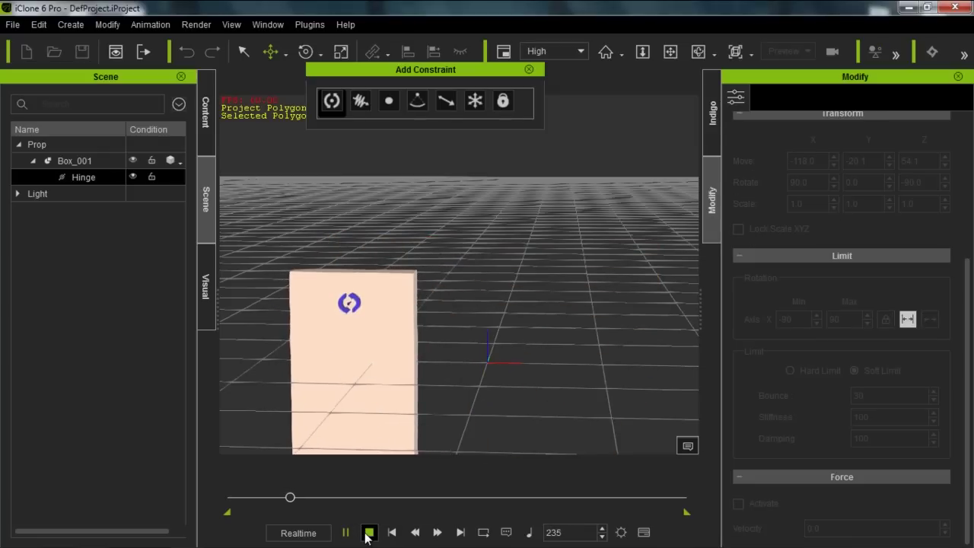
pyautogui.click(368, 533)
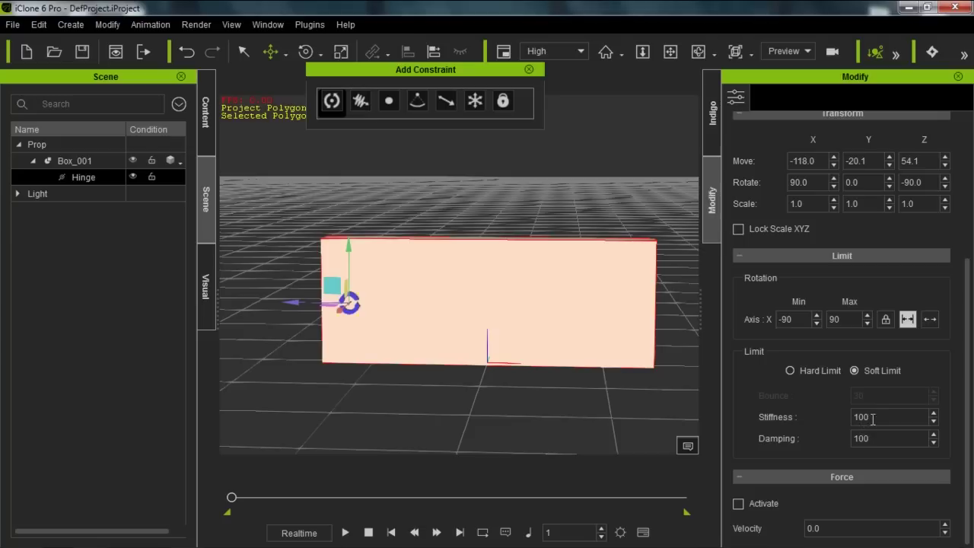
# - Set the soft limit's stiffness to 500 and test the swing in the simulation
pyautogui.moveTo(869, 417); pyautogui.dragTo(827, 427)
pyautogui.write('500')
pyautogui.click(345, 533)
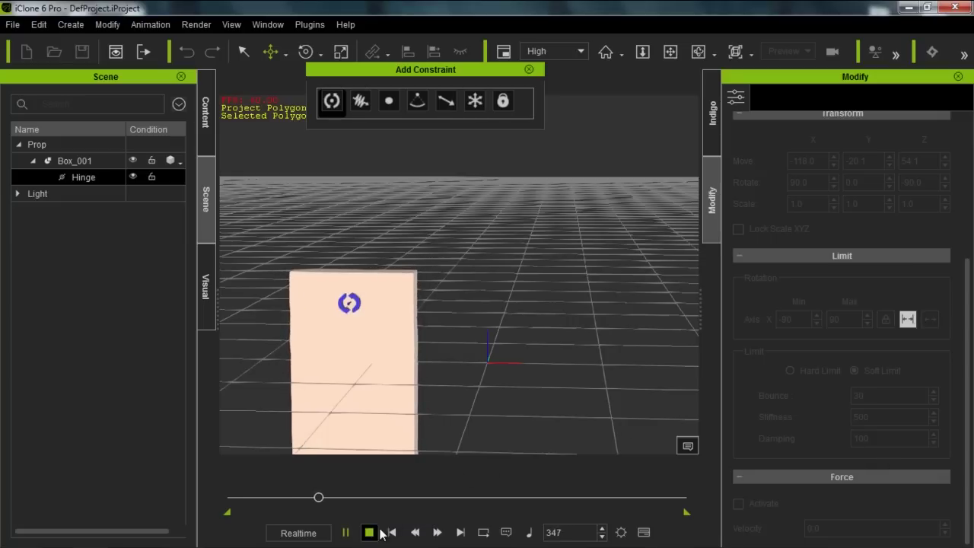
pyautogui.click(369, 532)
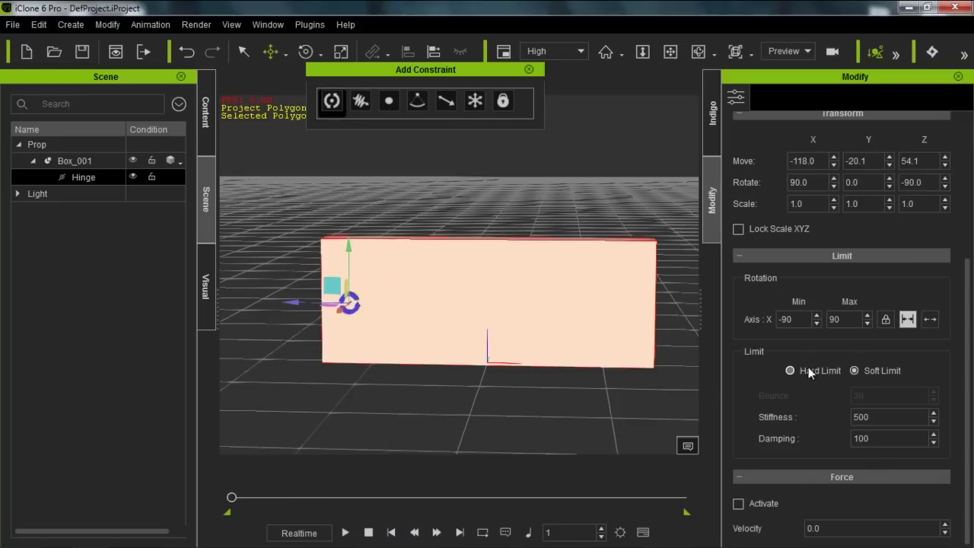
# - Switch the hinge back to Hard Limit, activate its force, and run the simulation with a velocity of 0
pyautogui.click(792, 371)
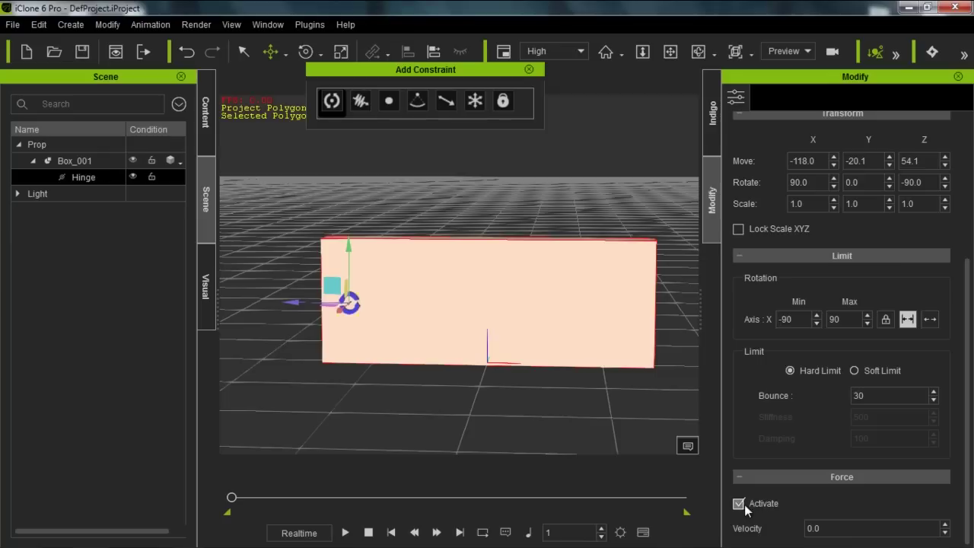
pyautogui.click(345, 533)
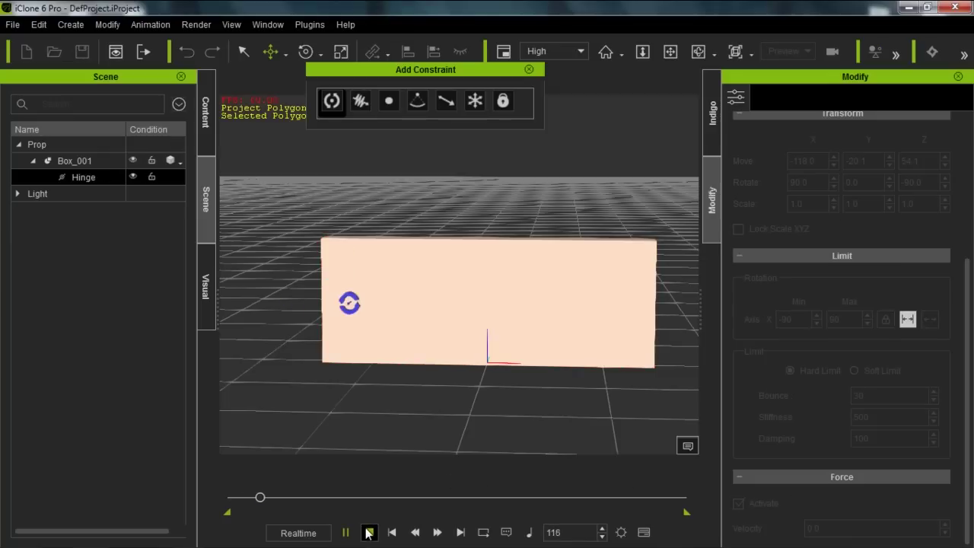
pyautogui.click(368, 533)
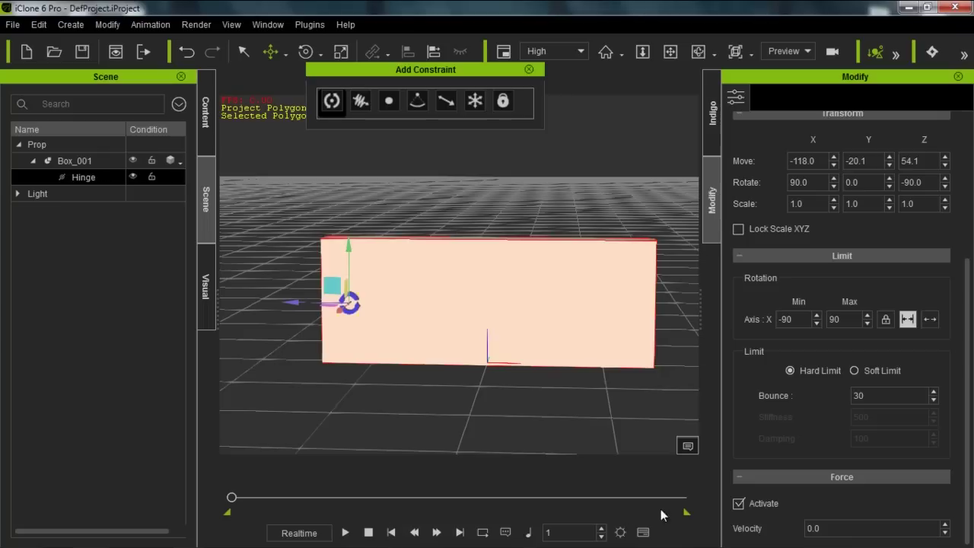
# - Set the hinge force velocity to 1 and test it in the simulation
pyautogui.moveTo(864, 529); pyautogui.dragTo(752, 529)
pyautogui.write('1')
pyautogui.click(344, 533)
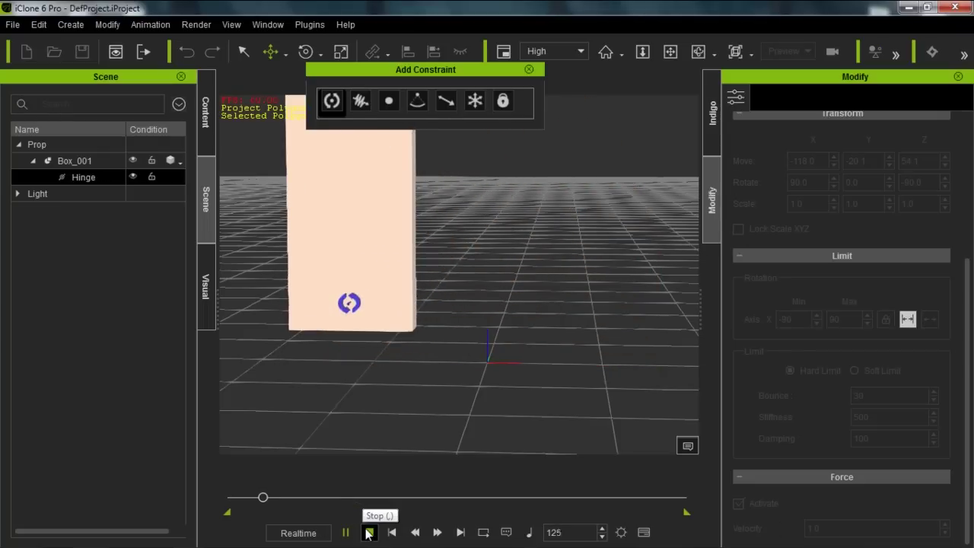
pyautogui.click(368, 533)
# - Raise the hinge force velocity to 5 and test it in the simulation
pyautogui.moveTo(856, 529); pyautogui.dragTo(794, 536)
pyautogui.write('5.0')
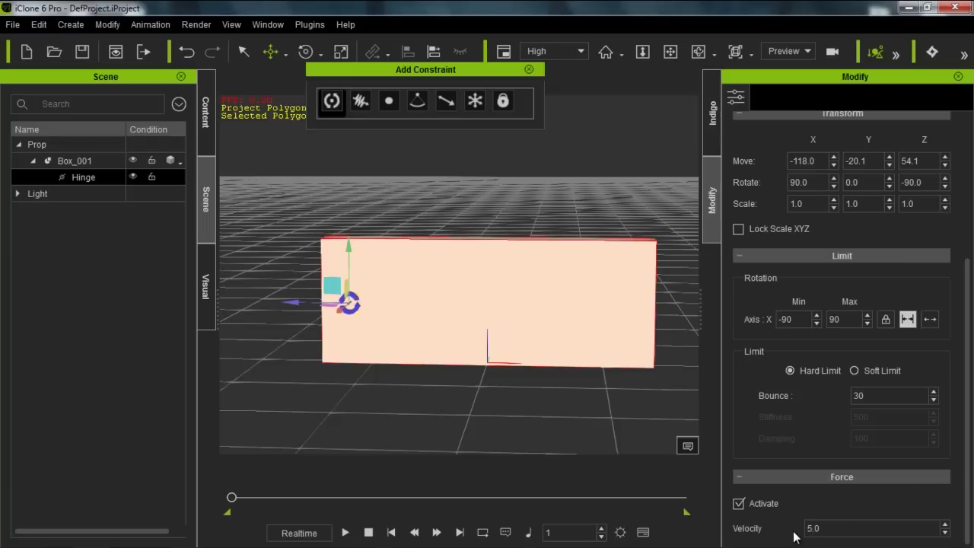
pyautogui.click(344, 533)
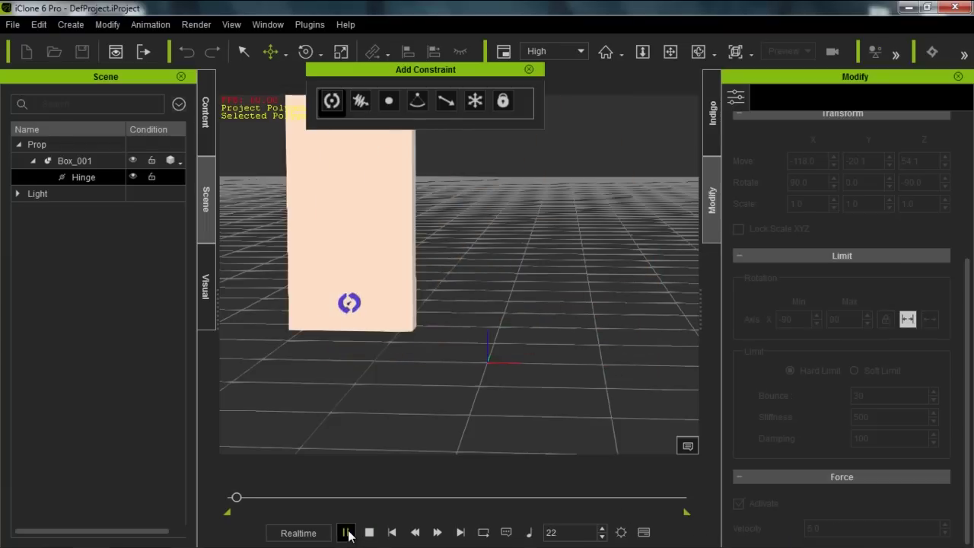
pyautogui.click(369, 533)
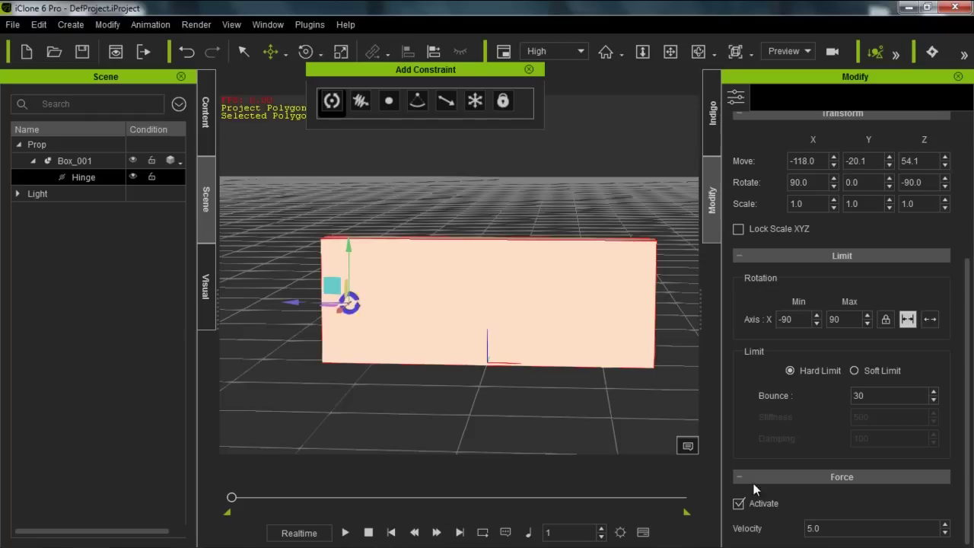
# - Reverse the hinge force with a velocity of -1 and test it in the simulation
pyautogui.moveTo(854, 523); pyautogui.dragTo(794, 524)
pyautogui.write('-50.0')
pyautogui.moveTo(855, 524); pyautogui.dragTo(768, 531)
pyautogui.write('-1')
pyautogui.click(345, 533)
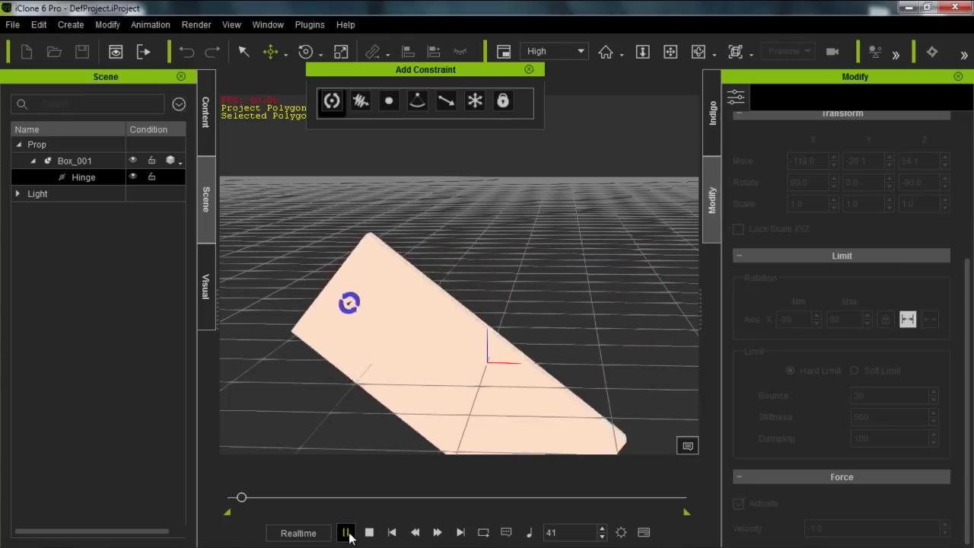
pyautogui.click(366, 533)
# - Set the hinge force velocity to -50 and test the stronger downward push in the simulation
pyautogui.moveTo(830, 525); pyautogui.dragTo(786, 525)
pyautogui.write('-')
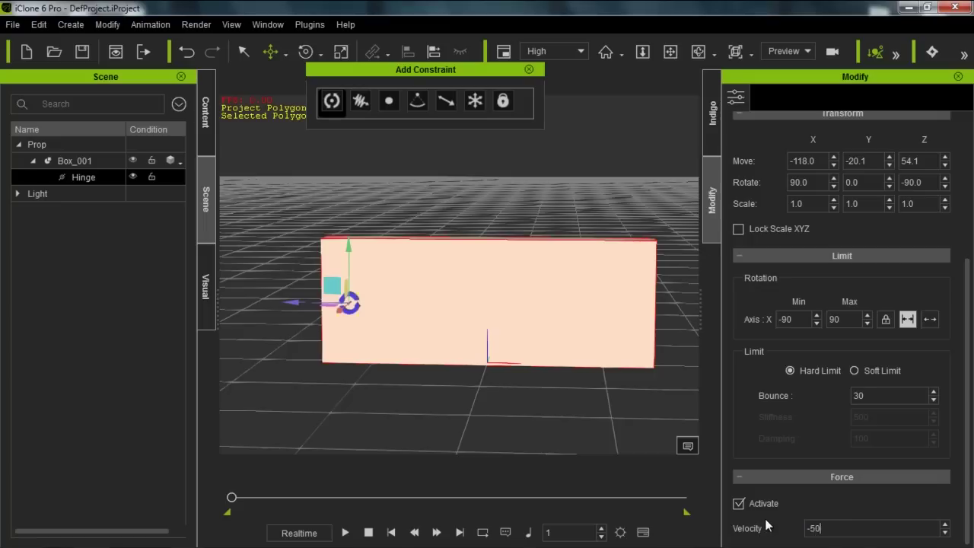
pyautogui.click(347, 533)
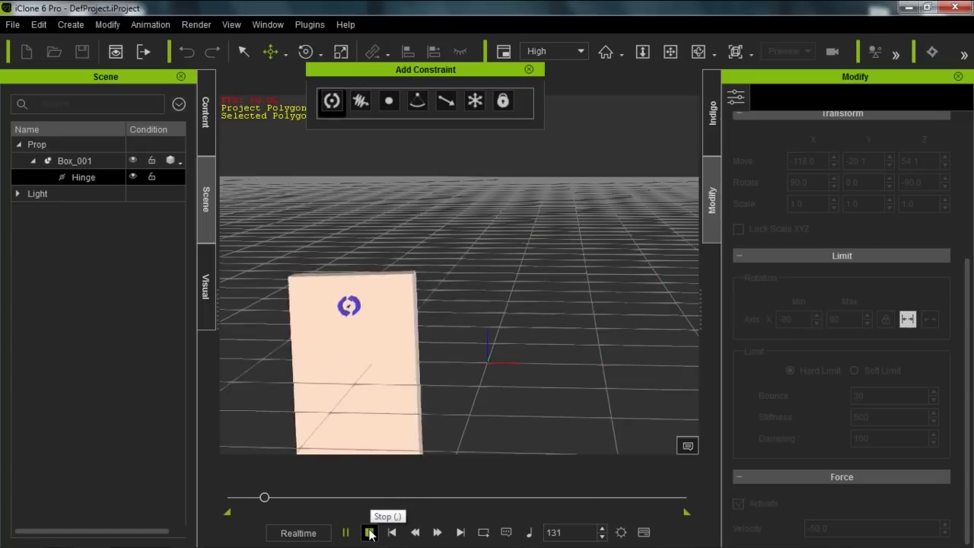
pyautogui.click(369, 532)
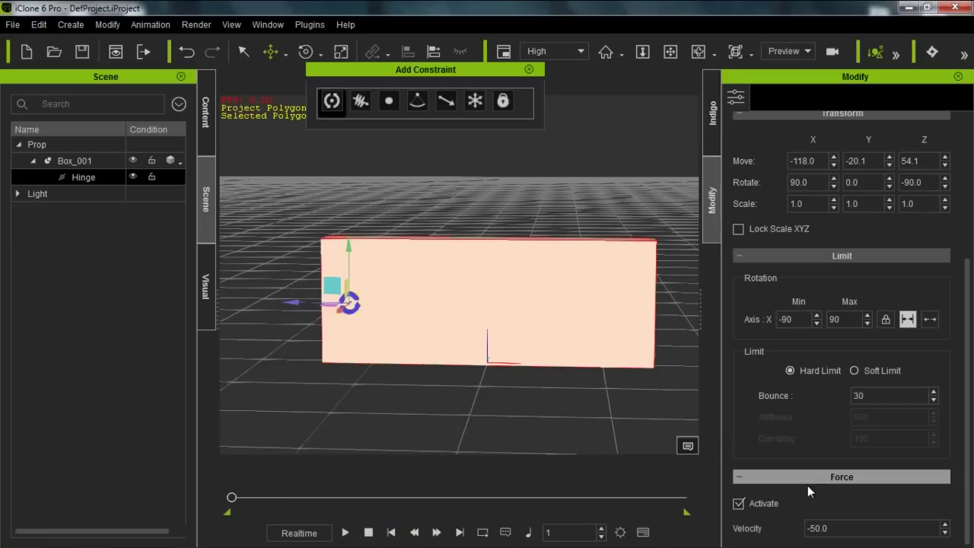
# - Deactivate the hinge's force
pyautogui.click(761, 502)
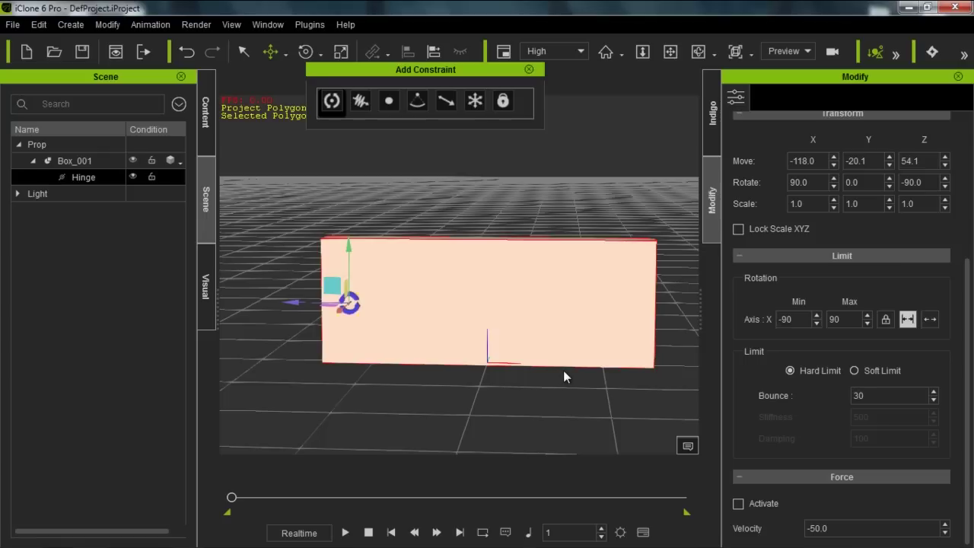
pyautogui.moveTo(601, 318); pyautogui.dragTo(481, 348, button='right')
pyautogui.moveTo(478, 305); pyautogui.dragTo(470, 302, button='right')
pyautogui.scroll(-1, 472, 312)
pyautogui.moveTo(476, 343); pyautogui.dragTo(472, 331, button='middle')
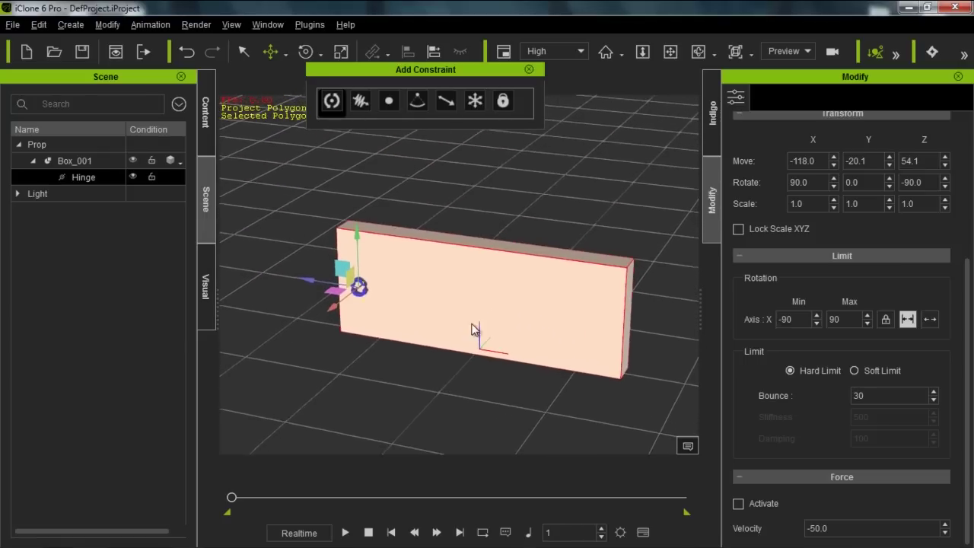
# - Start a new project without saving the current one, and add the Torus_004 block to the scene
pyautogui.click(45, 53)
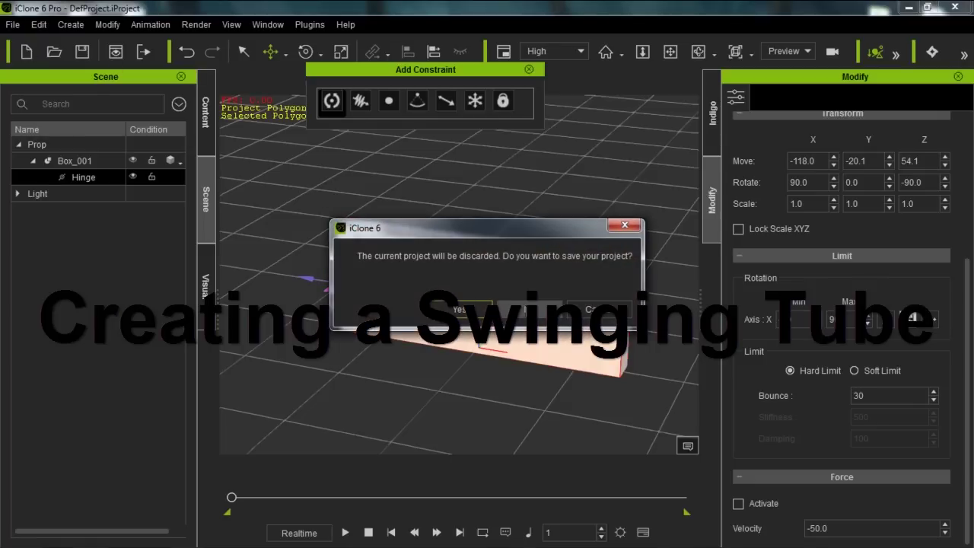
pyautogui.click(529, 309)
pyautogui.click(204, 114)
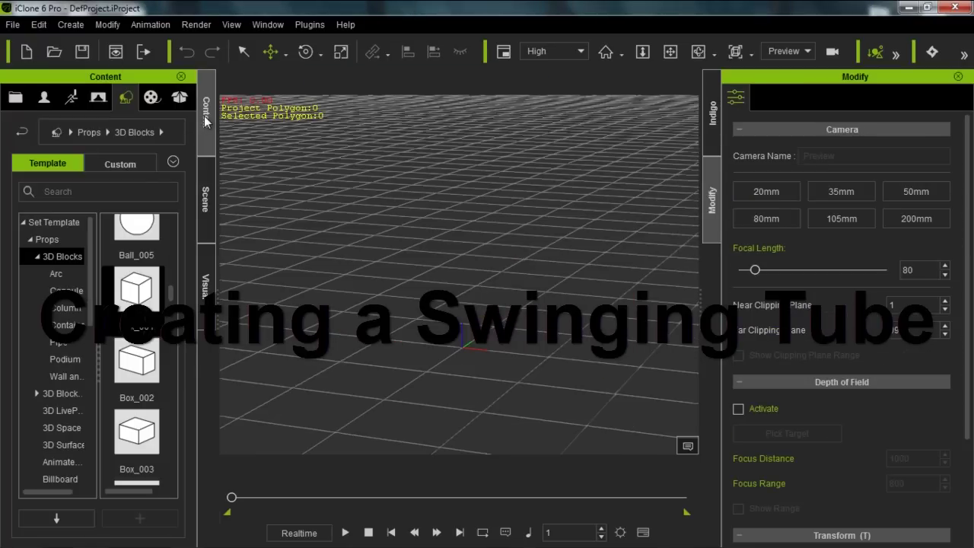
pyautogui.moveTo(175, 300); pyautogui.dragTo(174, 445)
pyautogui.doubleClick(136, 339)
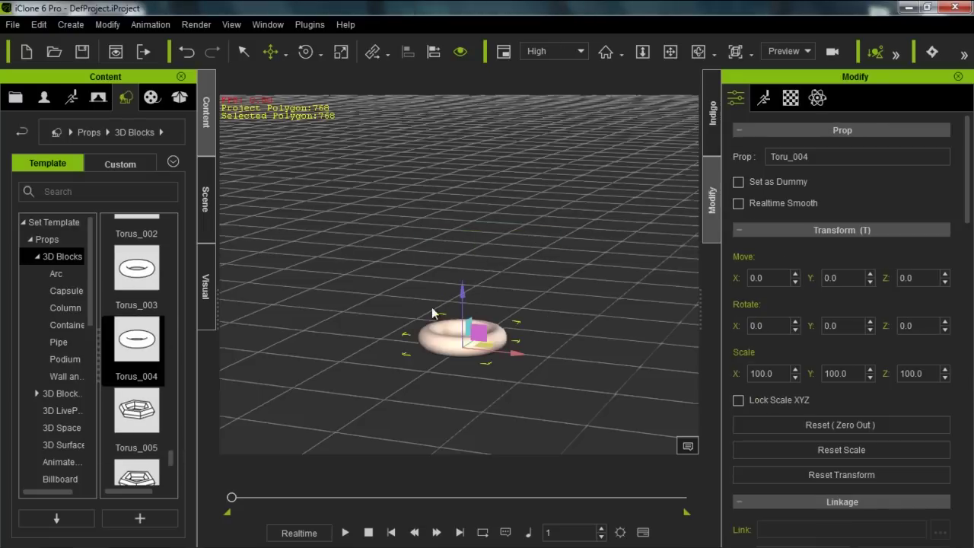
# - Add the G6 character Mason to the scene at the torus
pyautogui.click(44, 97)
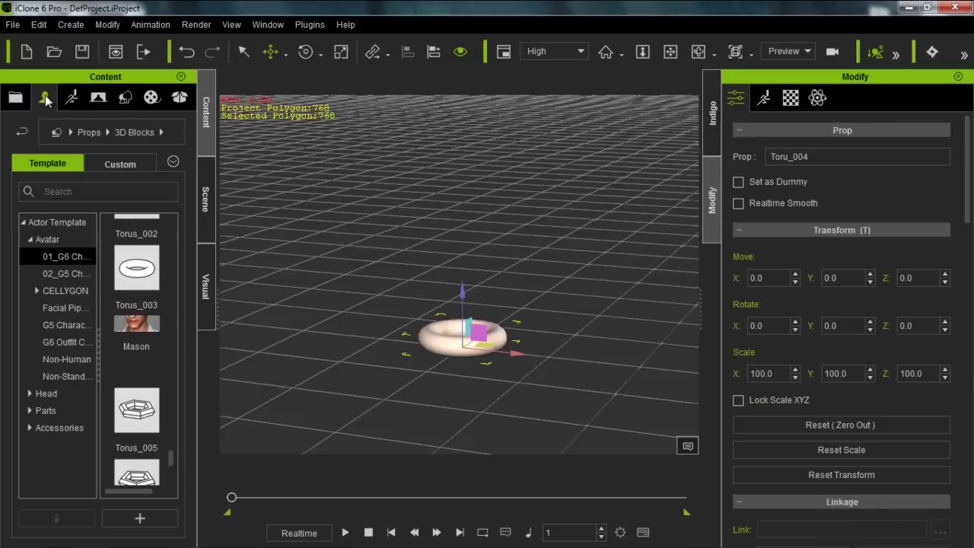
pyautogui.doubleClick(136, 310)
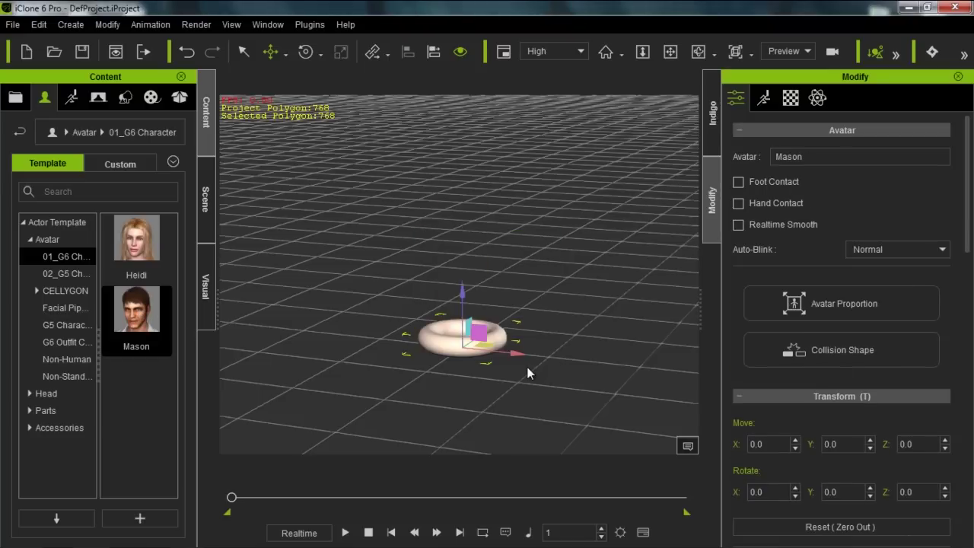
pyautogui.scroll(3, 522, 428)
pyautogui.moveTo(499, 272); pyautogui.dragTo(252, 395, button='right')
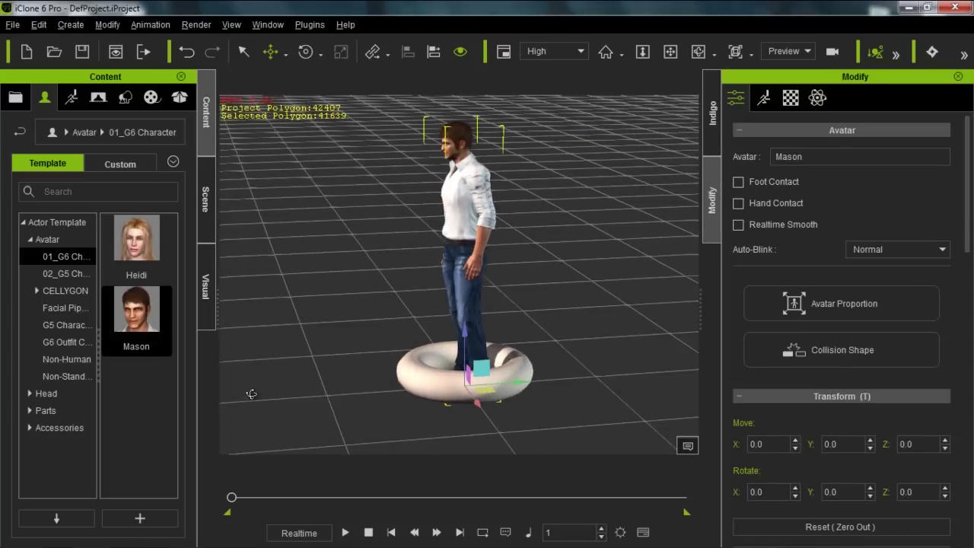
# - Raise the torus to a Z position of about 94.3 and stand it upright with an X rotation of 90
pyautogui.click(526, 381)
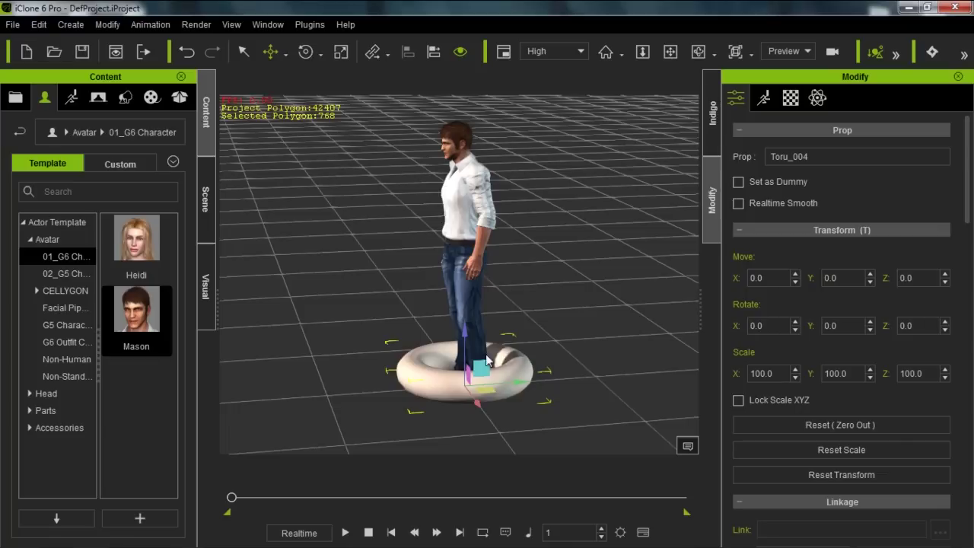
pyautogui.moveTo(463, 332); pyautogui.dragTo(450, 207)
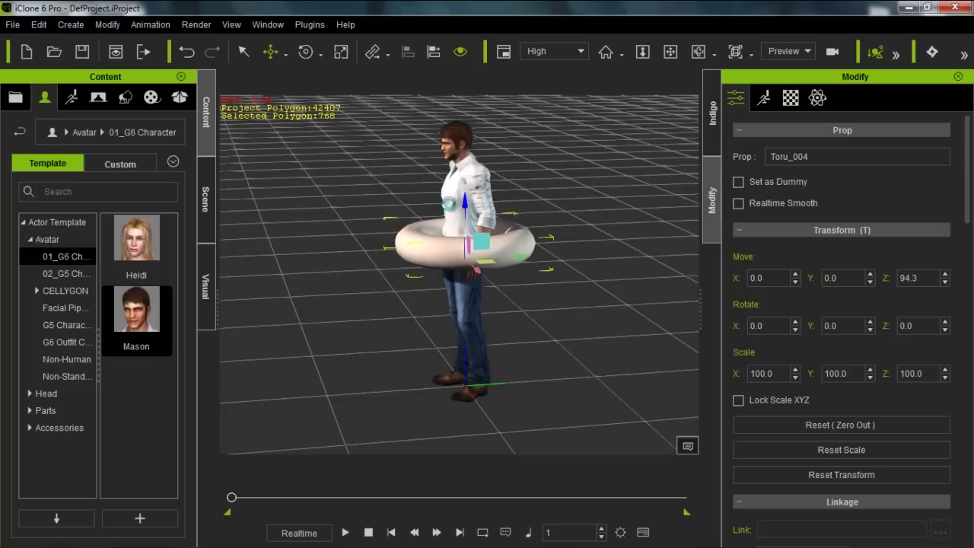
pyautogui.press('e')
pyautogui.moveTo(436, 212); pyautogui.dragTo(415, 236)
pyautogui.moveTo(764, 325); pyautogui.dragTo(725, 326)
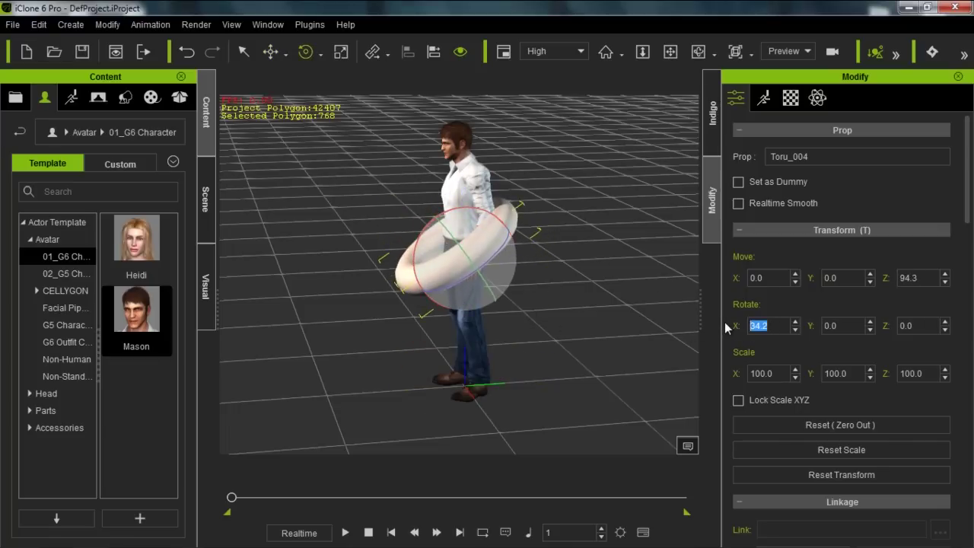
pyautogui.write('90')
pyautogui.press('Return')
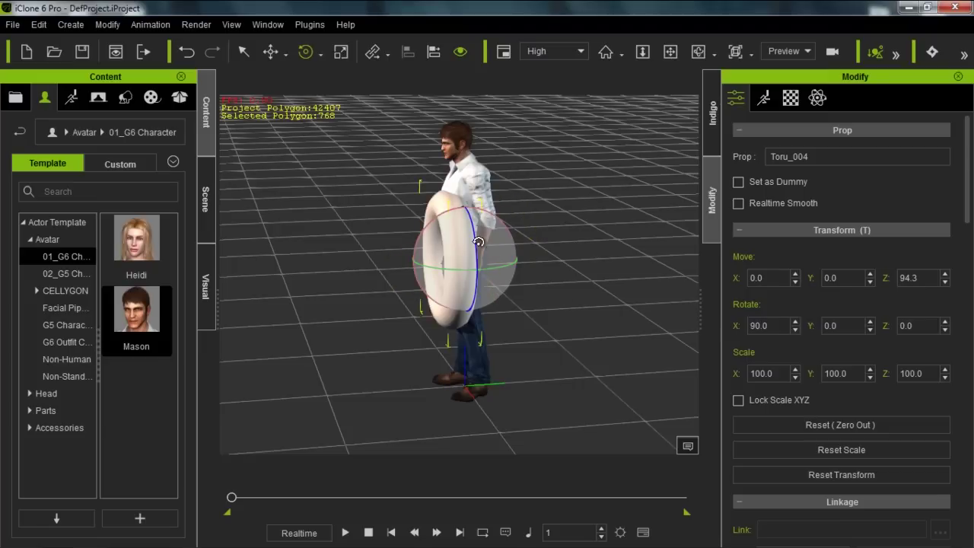
# - Move the avatar in front of the torus, to a Y position of about -35.4
pyautogui.click(468, 175)
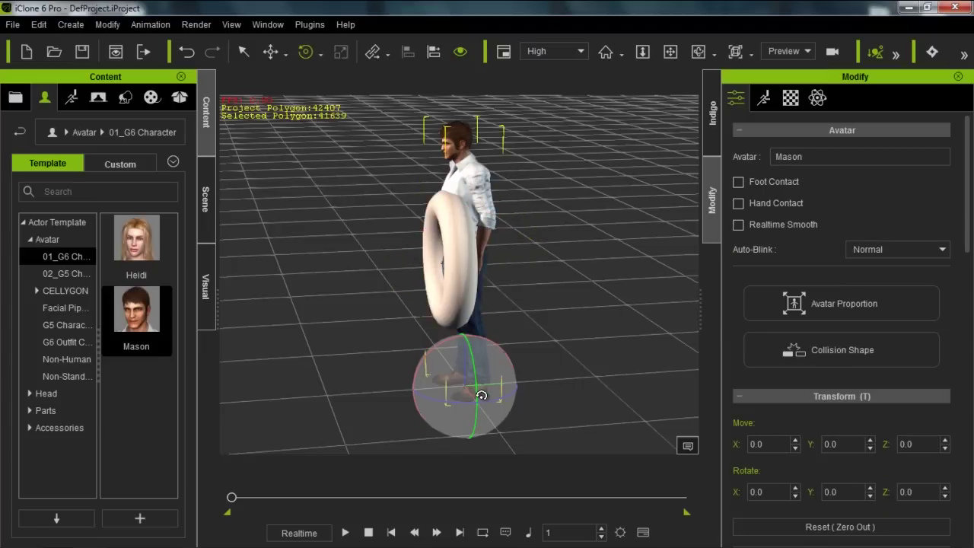
pyautogui.press('w')
pyautogui.moveTo(517, 382); pyautogui.dragTo(471, 395)
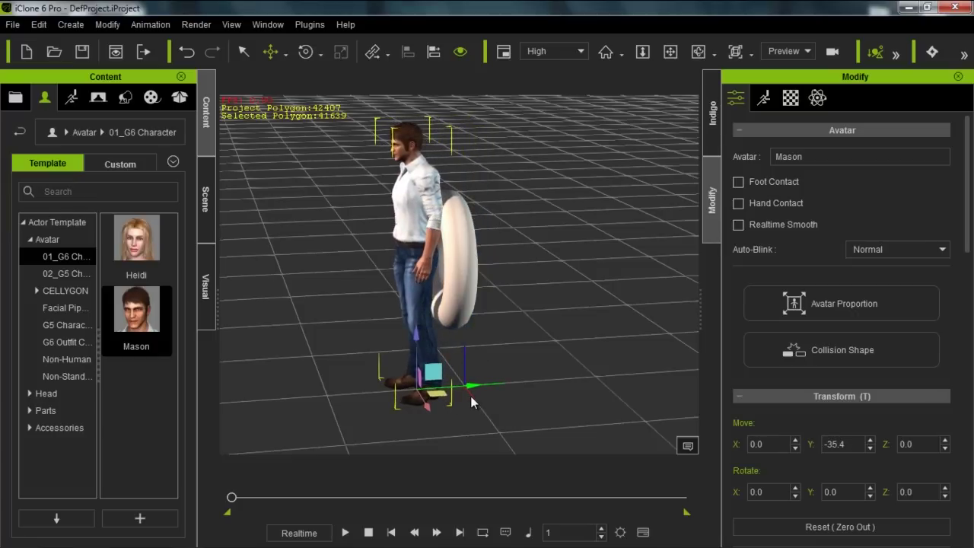
# - Open Edit Motion Layer for the avatar and move the hip back and down into the torus for a sitting pose
pyautogui.click(764, 98)
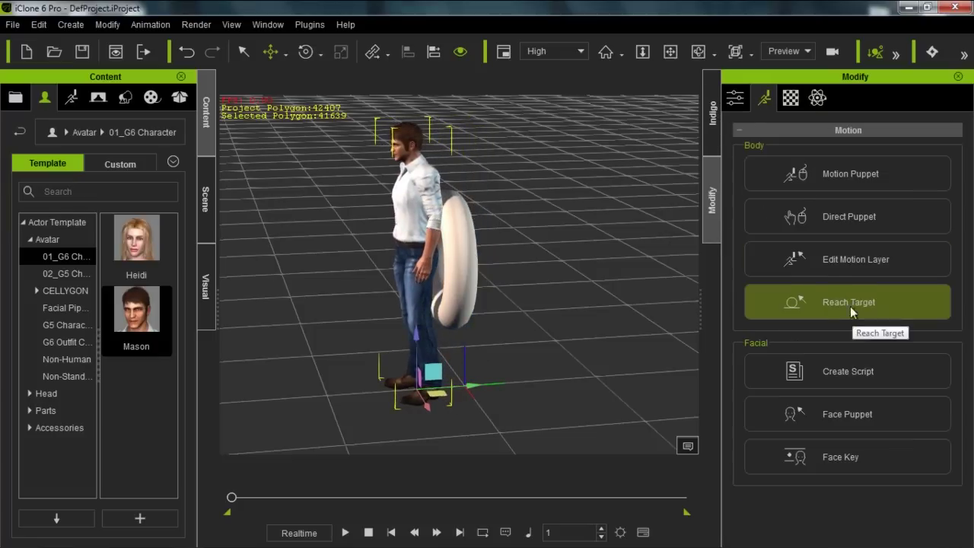
pyautogui.click(834, 259)
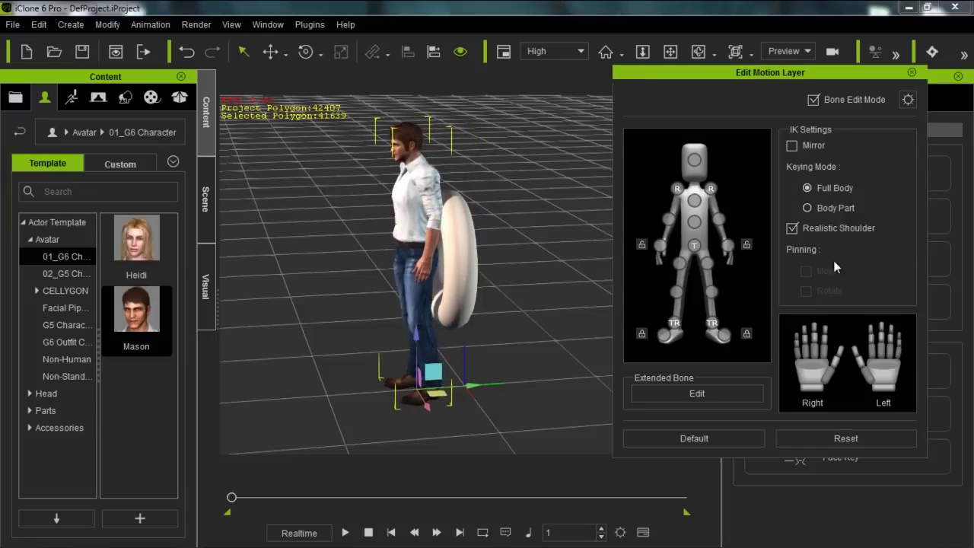
pyautogui.click(696, 248)
pyautogui.moveTo(470, 227); pyautogui.dragTo(493, 252)
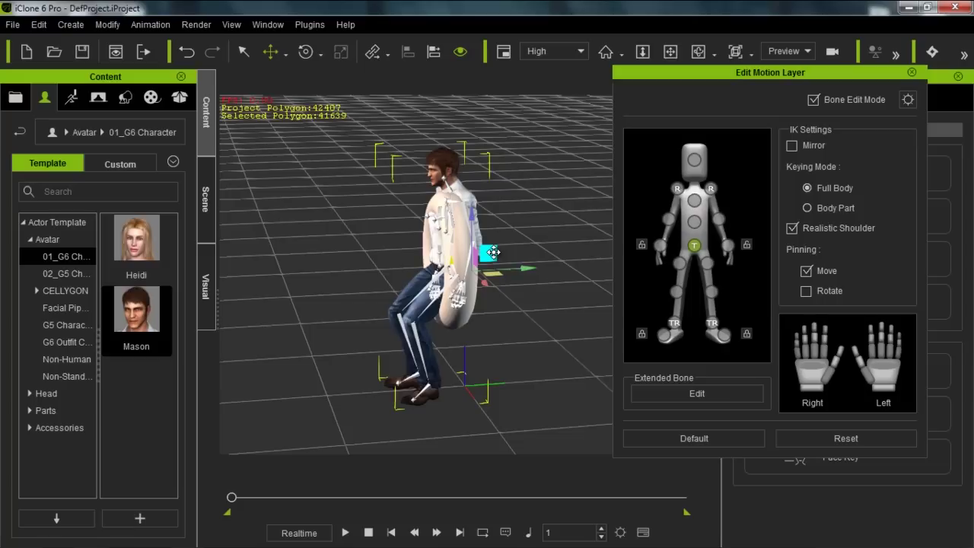
# - Rotate the avatar's lower spine bone so the upper body leans back through the torus
pyautogui.click(695, 222)
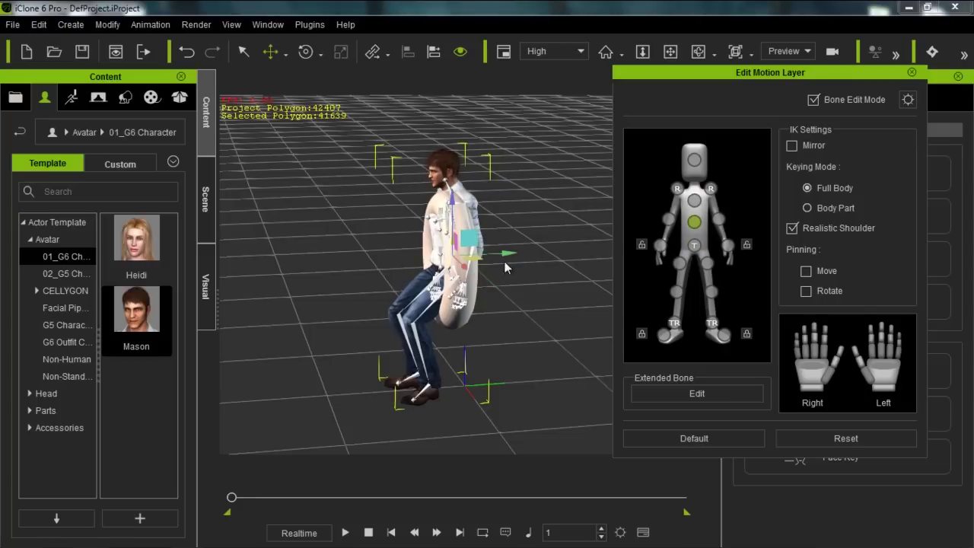
pyautogui.press('e')
pyautogui.moveTo(430, 220); pyautogui.dragTo(444, 219)
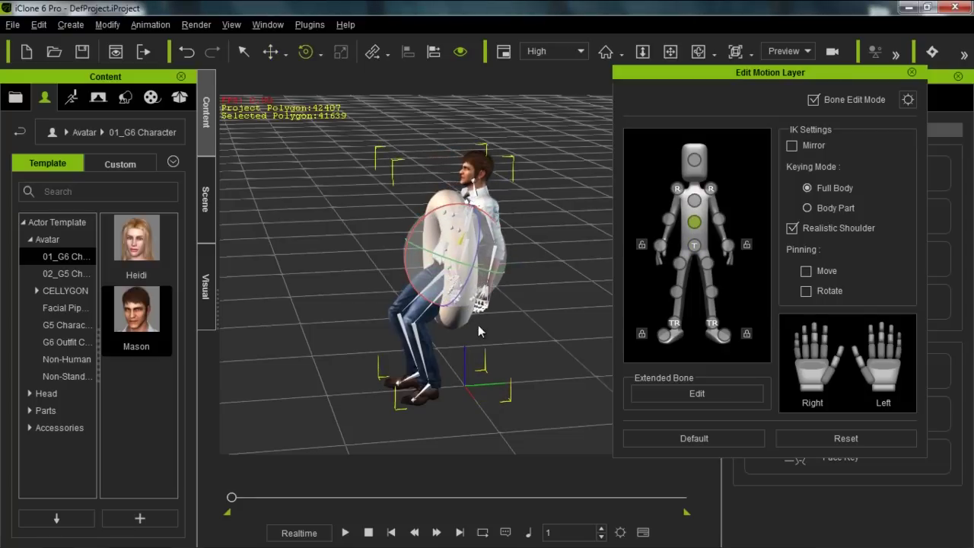
# - Rotate the avatar's right and left feet slightly at the ankles to suit the sitting pose
pyautogui.scroll(5, 396, 317)
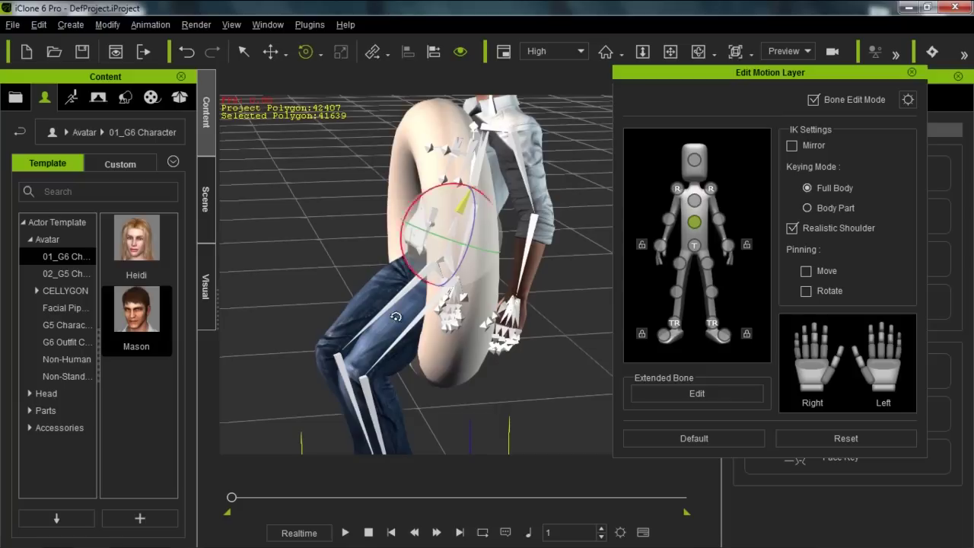
pyautogui.moveTo(396, 316); pyautogui.dragTo(545, 320, button='right')
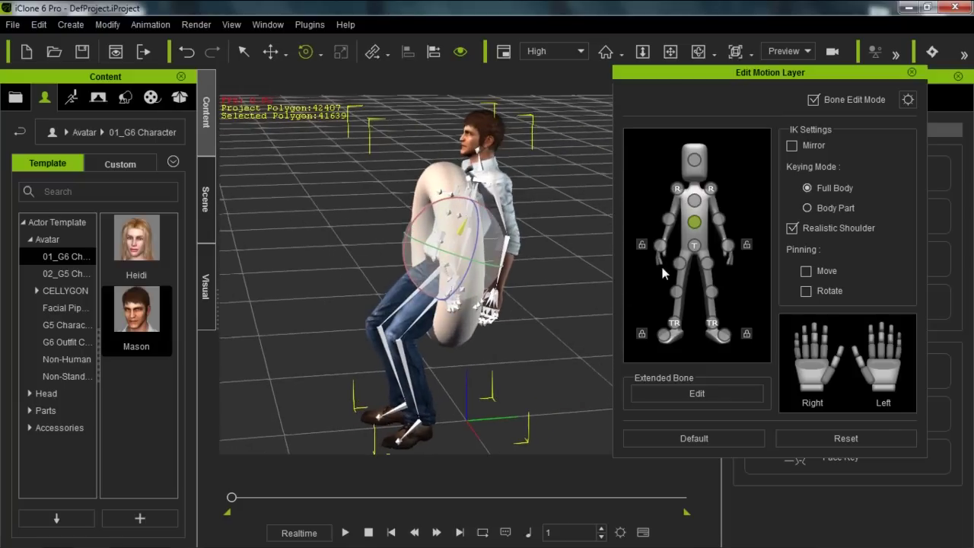
pyautogui.click(716, 331)
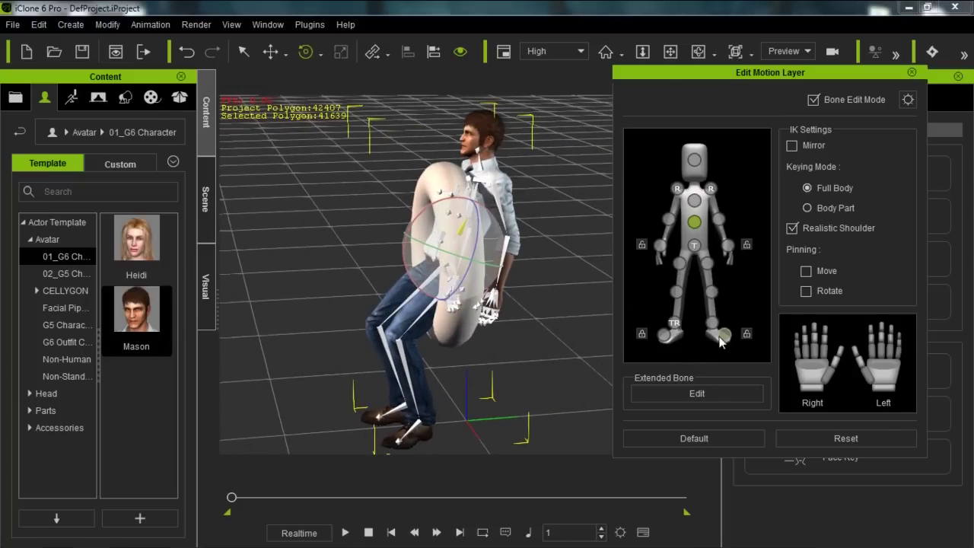
pyautogui.click(674, 324)
pyautogui.moveTo(356, 385)
pyautogui.mouseDown()
pyautogui.moveTo(349, 401)
pyautogui.moveTo(354, 391)
pyautogui.mouseUp()
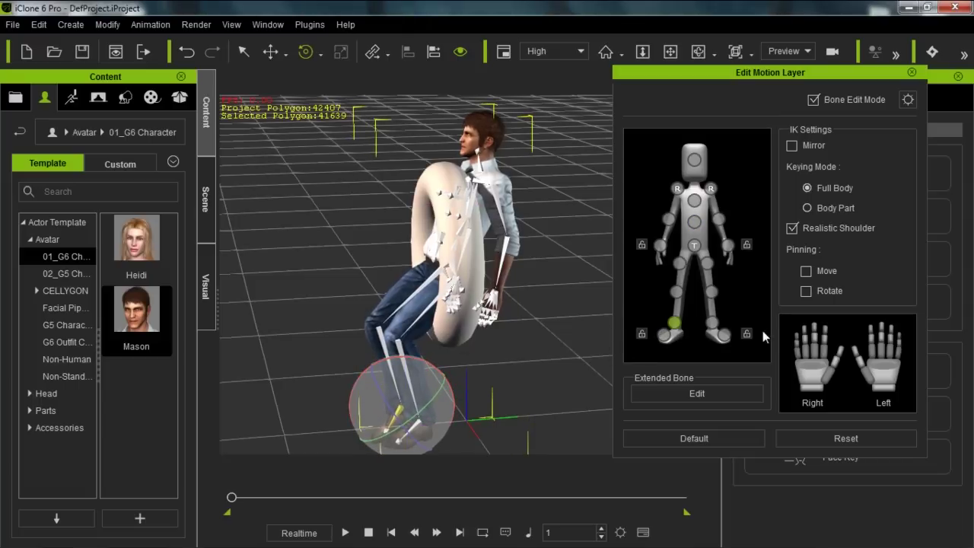
pyautogui.click(711, 323)
pyautogui.moveTo(392, 401); pyautogui.dragTo(390, 404)
# - Rotate the avatar's right thigh outward so the legs are spread apart
pyautogui.moveTo(352, 356); pyautogui.dragTo(564, 324, button='right')
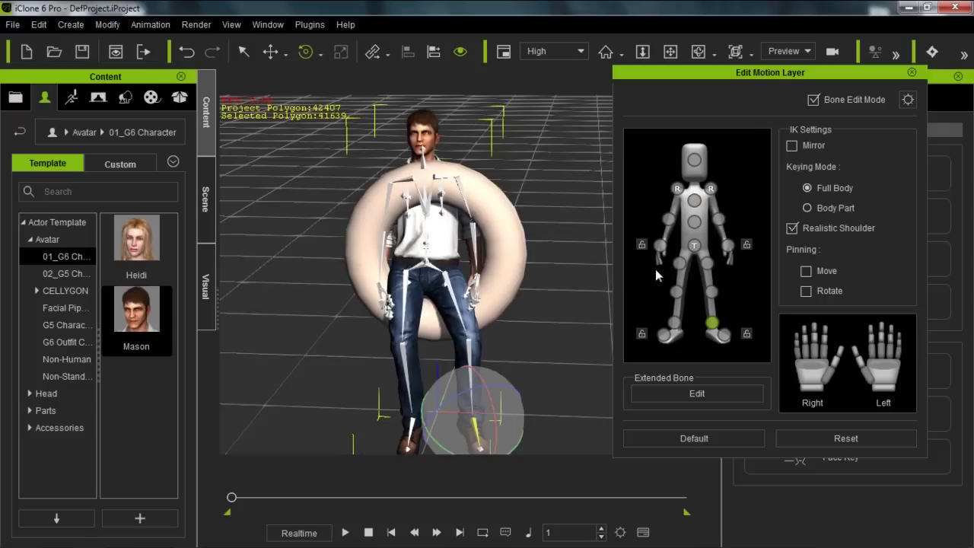
pyautogui.click(678, 264)
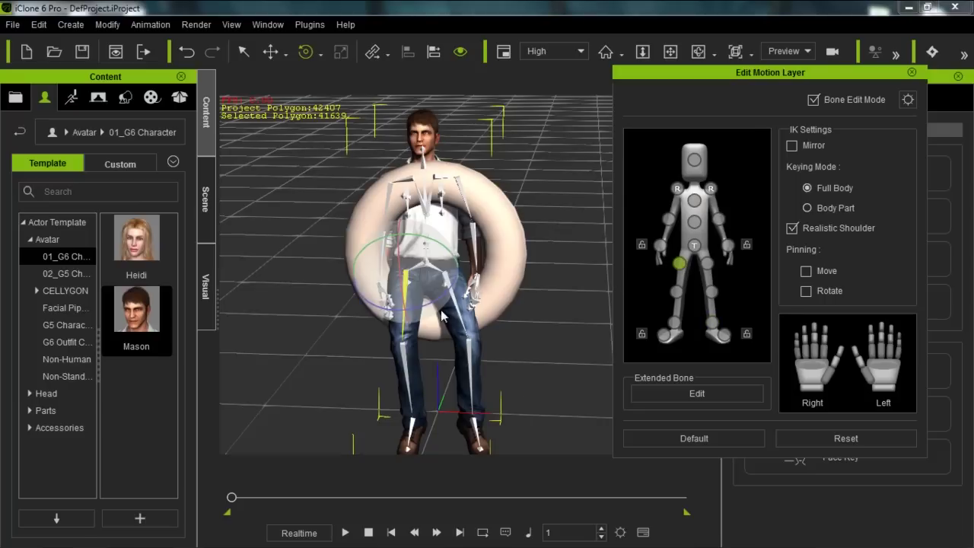
pyautogui.moveTo(434, 292); pyautogui.dragTo(458, 320)
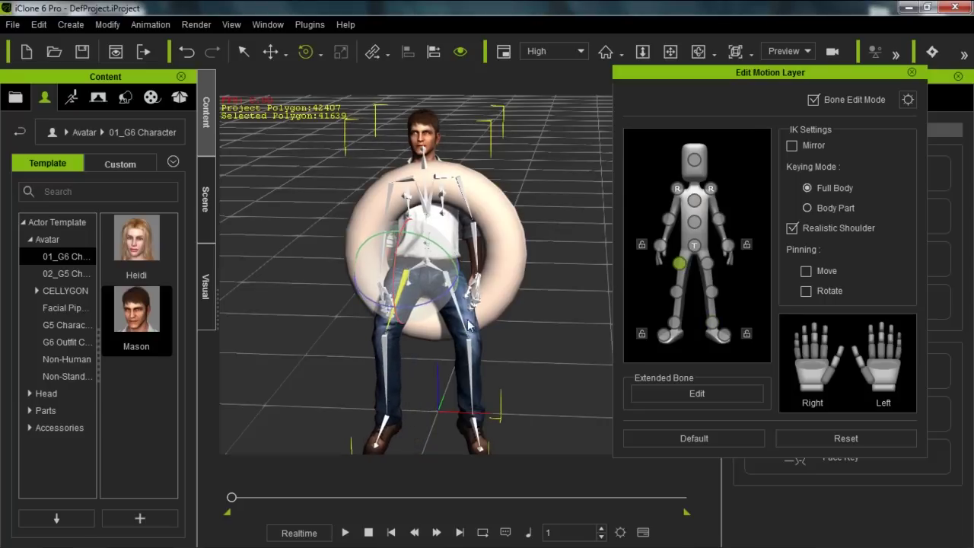
# - Rotate the avatar's left upper arm up and outward so it rests over the side of the torus
pyautogui.moveTo(525, 337); pyautogui.dragTo(599, 242, button='right')
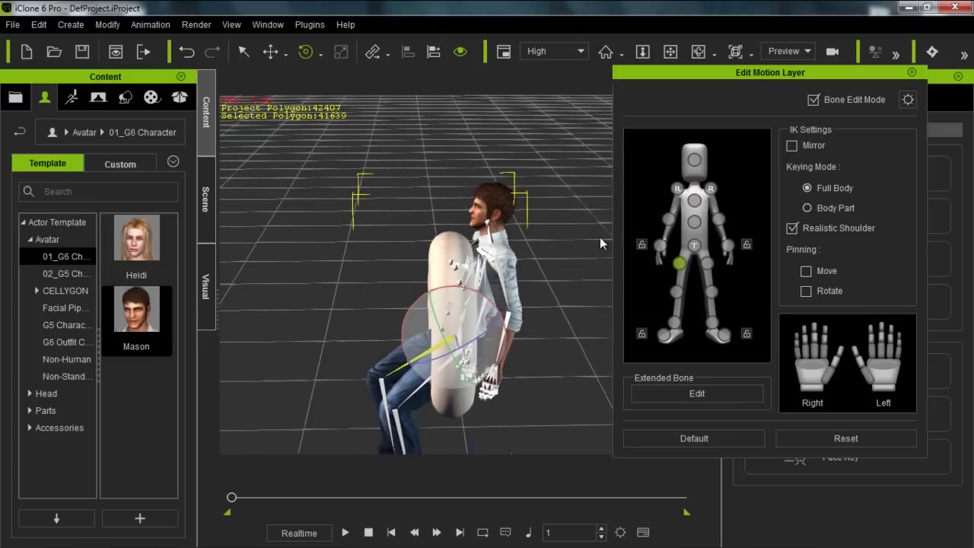
pyautogui.click(711, 188)
pyautogui.moveTo(525, 262); pyautogui.dragTo(498, 232)
pyautogui.moveTo(514, 274); pyautogui.dragTo(540, 262)
pyautogui.moveTo(421, 365); pyautogui.dragTo(551, 333, button='right')
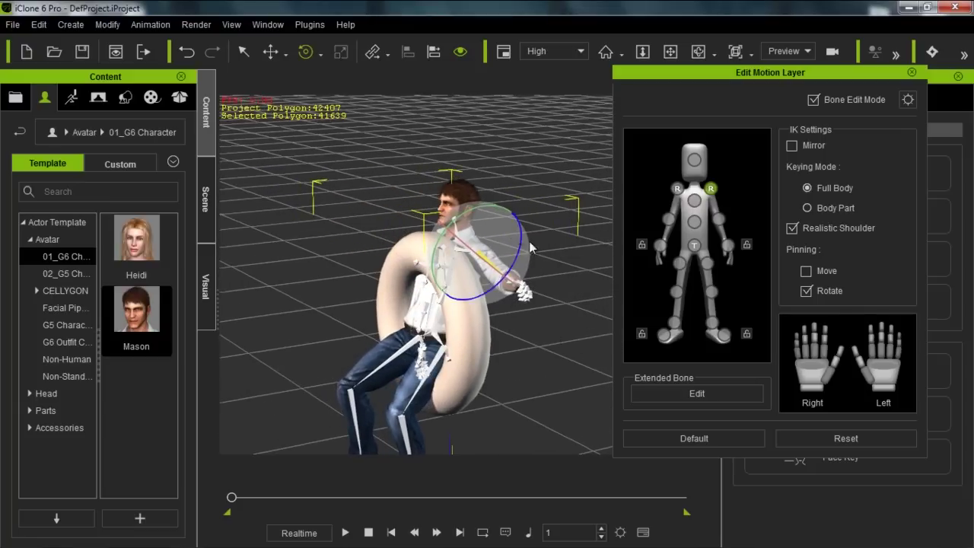
# - Bend the avatar's left forearm down around the outside of the torus
pyautogui.click(719, 219)
pyautogui.moveTo(518, 273); pyautogui.dragTo(519, 293)
pyautogui.moveTo(451, 387); pyautogui.dragTo(472, 369, button='right')
pyautogui.click(727, 245)
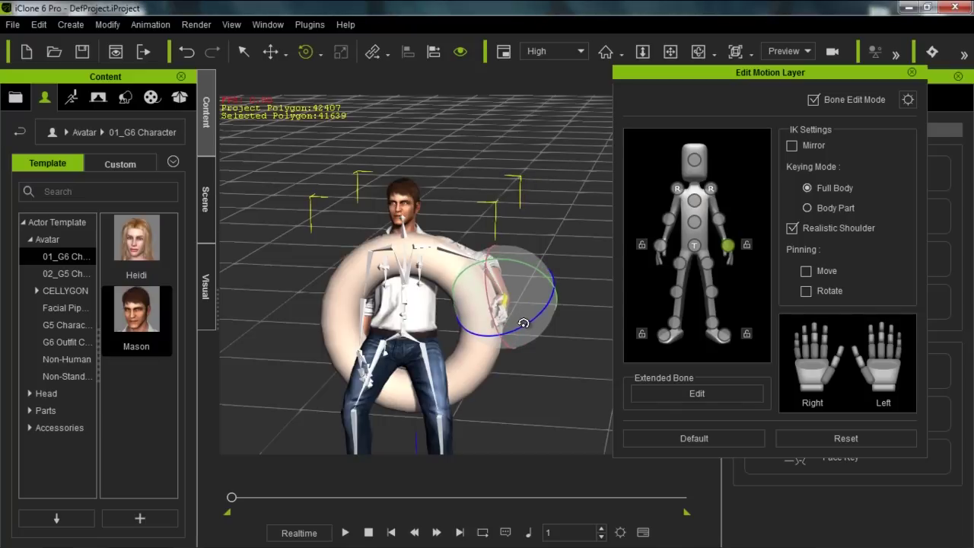
# - Rotate the avatar's right upper arm outward toward the other side of the torus
pyautogui.moveTo(524, 323); pyautogui.dragTo(612, 341, button='right')
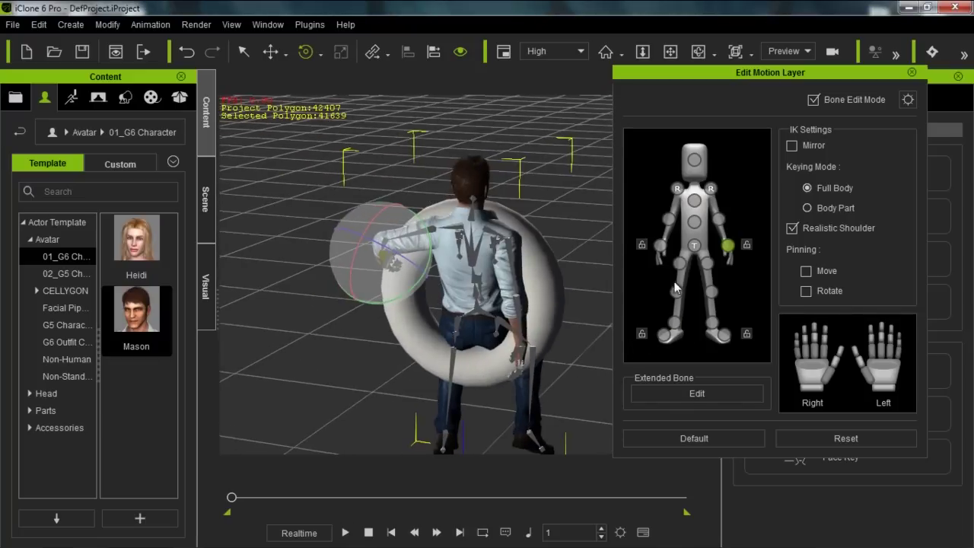
pyautogui.click(677, 188)
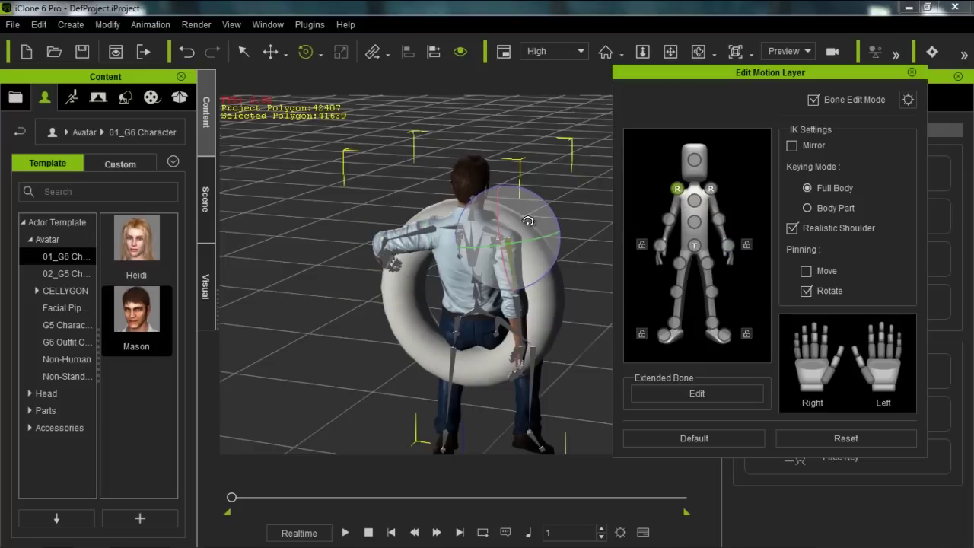
pyautogui.moveTo(545, 196); pyautogui.dragTo(554, 178)
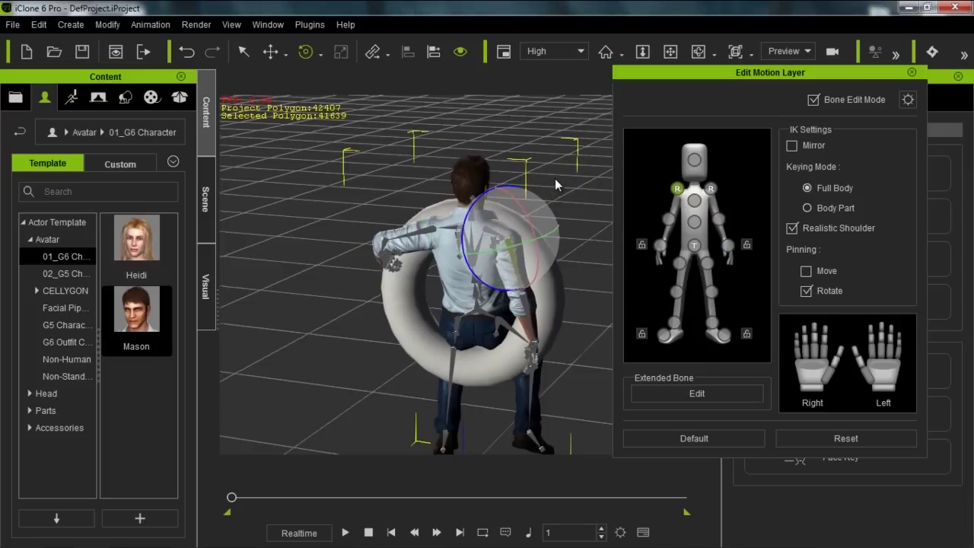
pyautogui.moveTo(531, 220); pyautogui.dragTo(532, 212)
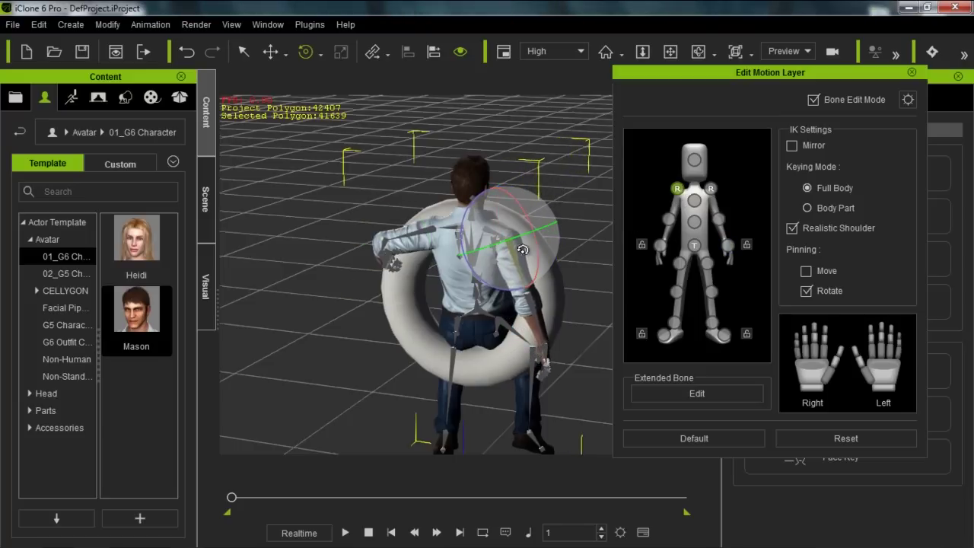
pyautogui.click(814, 370)
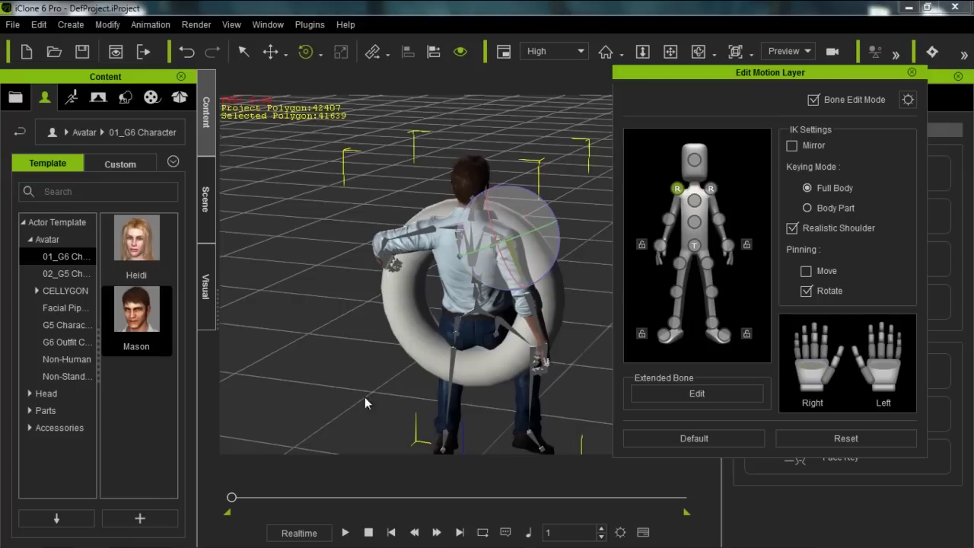
# - Inspect the seated pose from several sides, close Edit Motion Layer and briefly play the scene
pyautogui.keyDown('alt'); pyautogui.moveTo(504, 381); pyautogui.dragTo(156, 390); pyautogui.keyUp('alt')
pyautogui.keyDown('alt'); pyautogui.moveTo(484, 351); pyautogui.dragTo(143, 364); pyautogui.keyUp('alt')
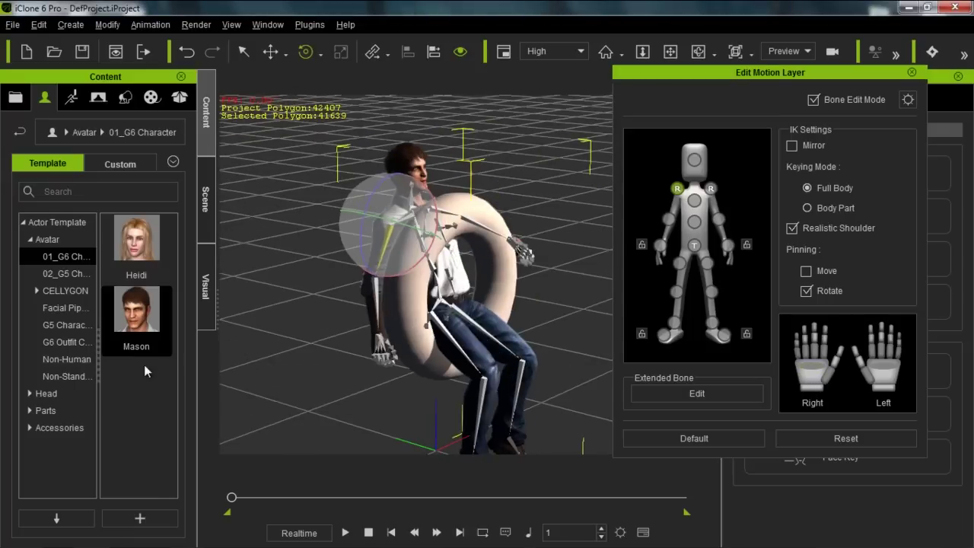
pyautogui.scroll(-3, 469, 301)
pyautogui.keyDown('alt'); pyautogui.moveTo(498, 339); pyautogui.dragTo(161, 348); pyautogui.keyUp('alt')
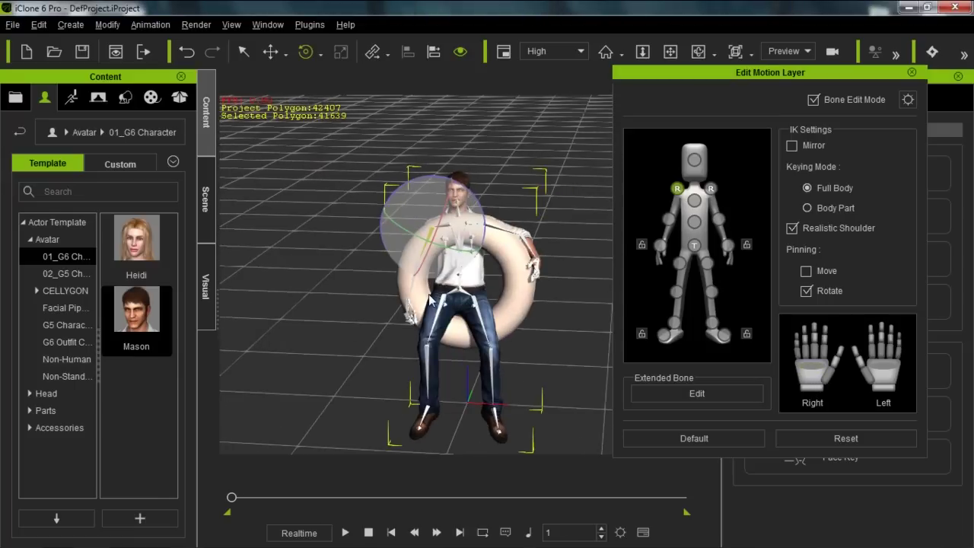
pyautogui.scroll(-1, 433, 358)
pyautogui.keyDown('alt'); pyautogui.moveTo(523, 326); pyautogui.dragTo(564, 312); pyautogui.keyUp('alt')
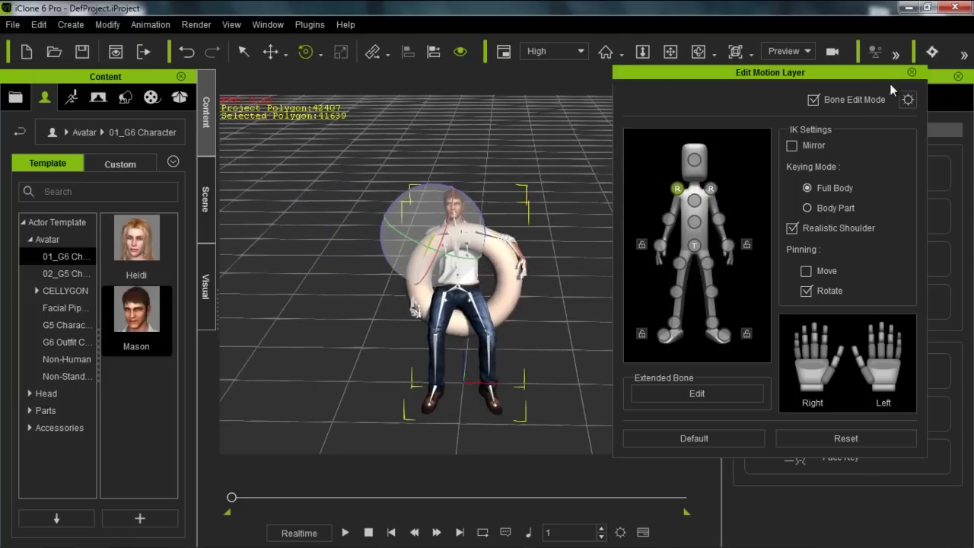
pyautogui.click(912, 73)
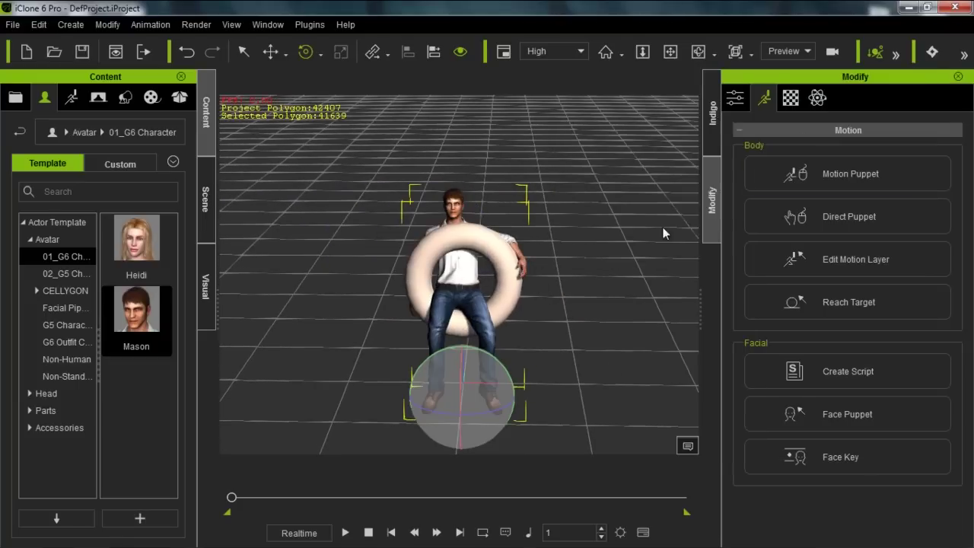
pyautogui.click(346, 533)
pyautogui.click(368, 533)
# - Activate physics on the torus as a dynamic rigid body with object gravity
pyautogui.keyDown('alt'); pyautogui.moveTo(575, 391); pyautogui.dragTo(526, 324); pyautogui.keyUp('alt')
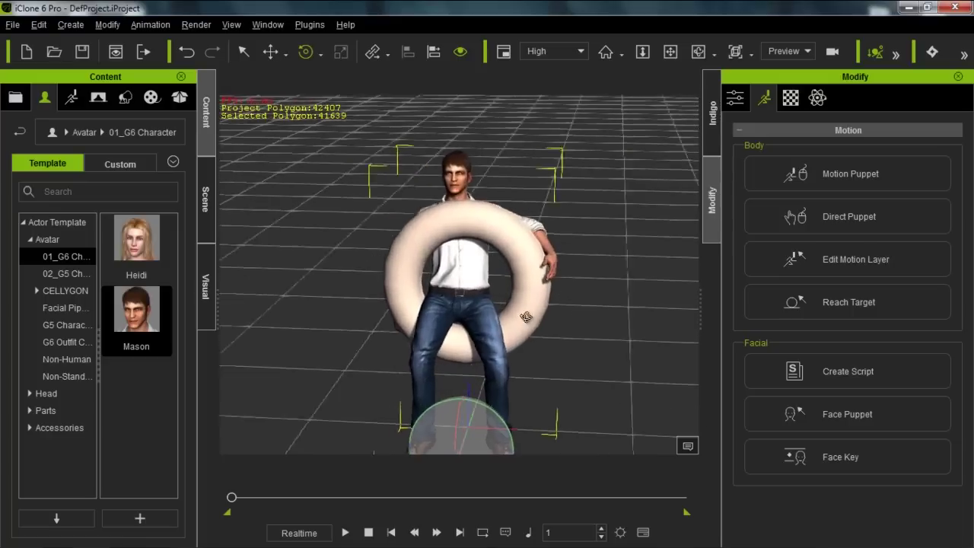
pyautogui.click(526, 323)
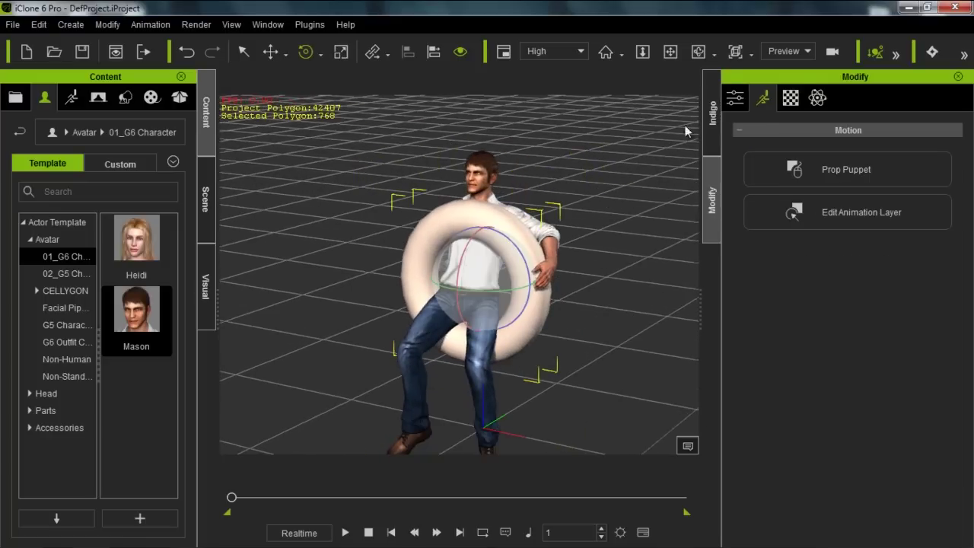
pyautogui.click(819, 100)
pyautogui.moveTo(967, 328); pyautogui.dragTo(967, 137)
pyautogui.click(790, 154)
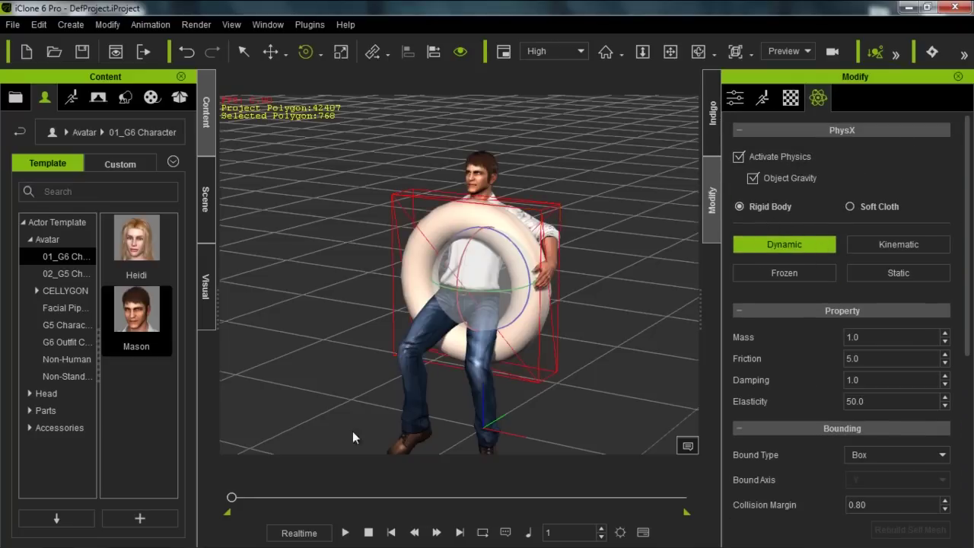
# - Play the simulation twice from the start to check how the torus behaves under physics
pyautogui.click(346, 532)
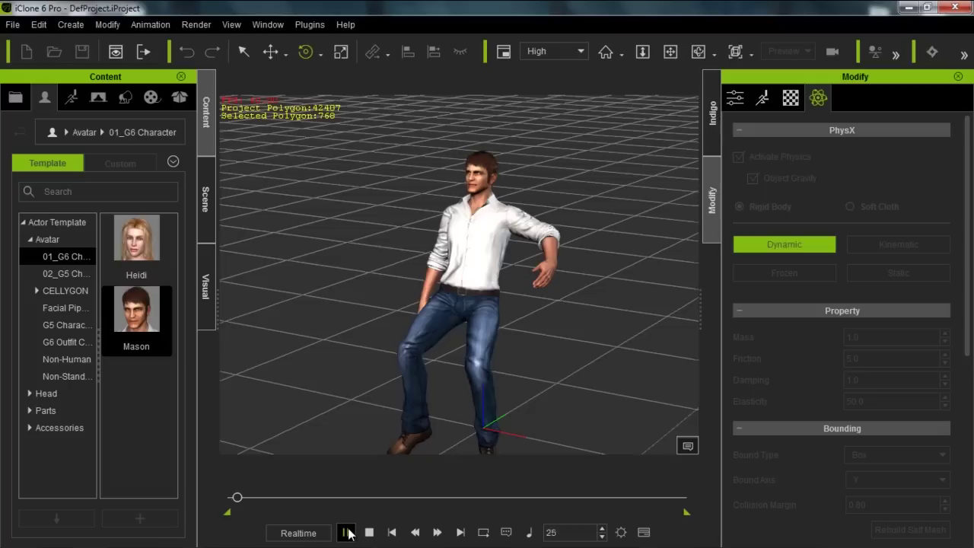
pyautogui.click(369, 533)
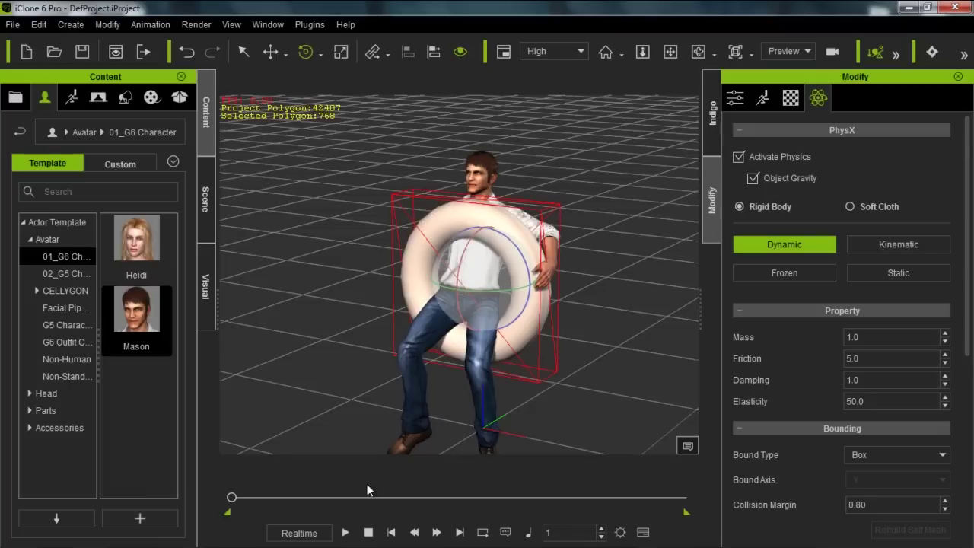
pyautogui.click(345, 532)
pyautogui.click(369, 533)
# - Turn off collision for the avatar in the Character Collision Shape Editor and replay the simulation
pyautogui.click(484, 177)
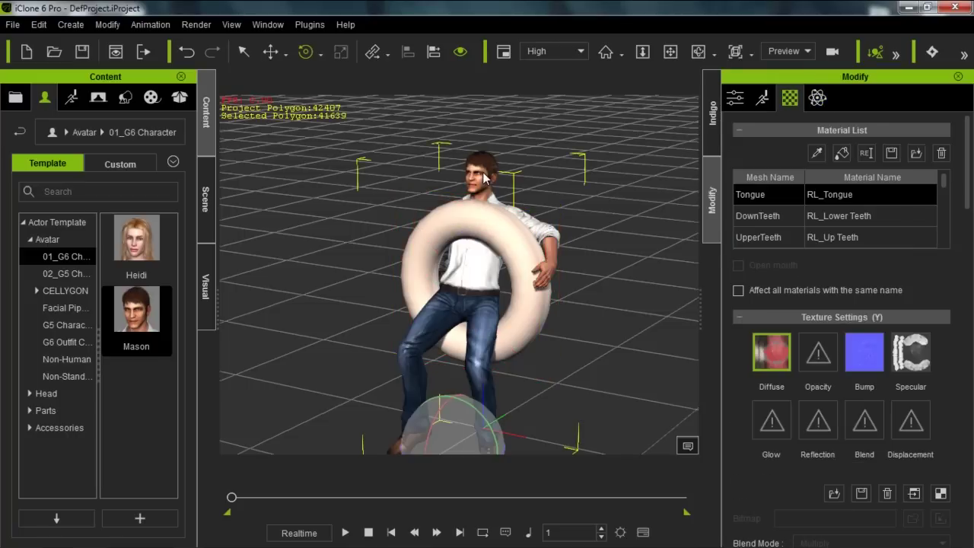
pyautogui.click(735, 97)
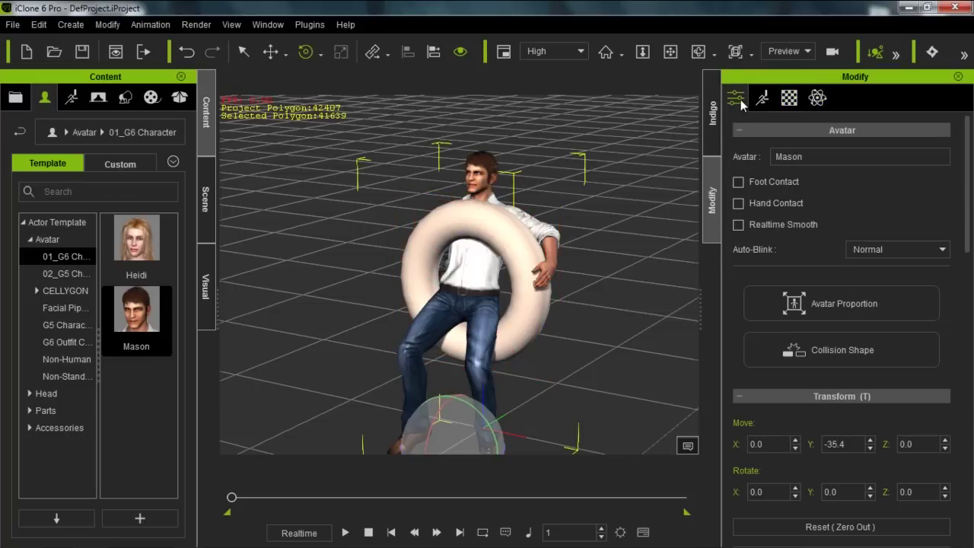
pyautogui.click(839, 348)
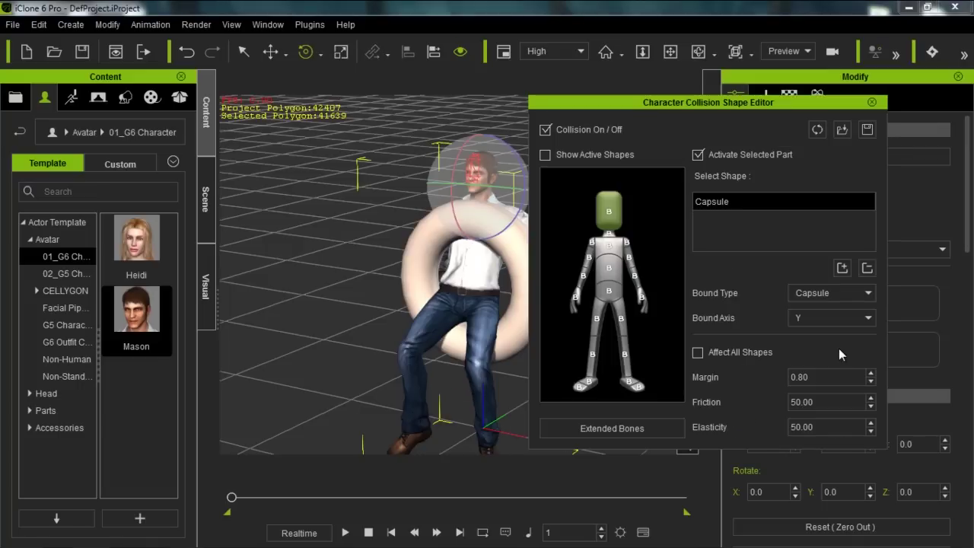
pyautogui.click(594, 127)
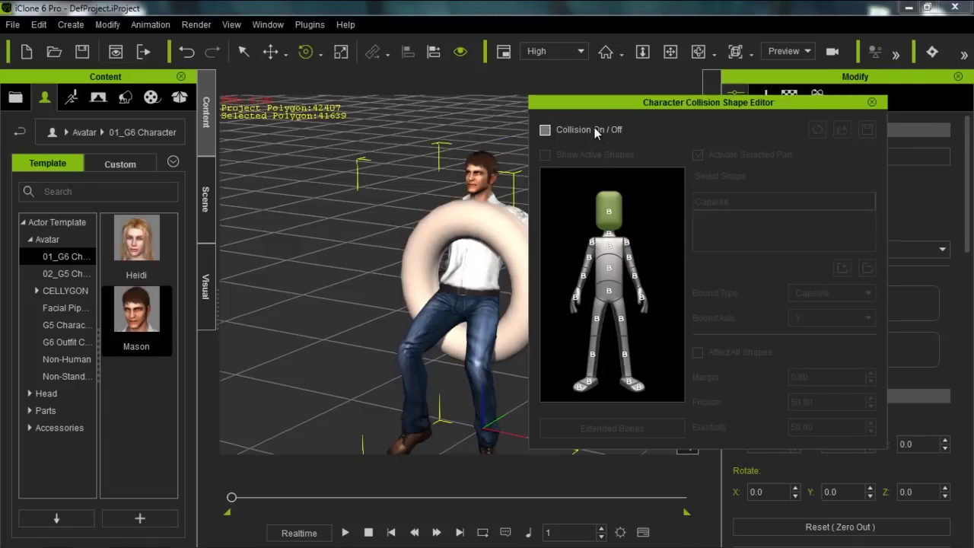
pyautogui.click(873, 103)
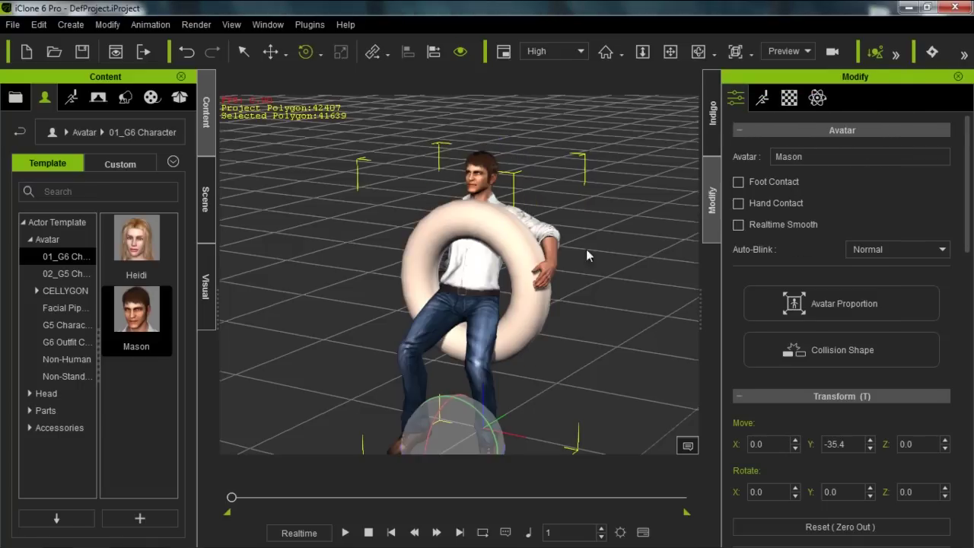
pyautogui.click(345, 532)
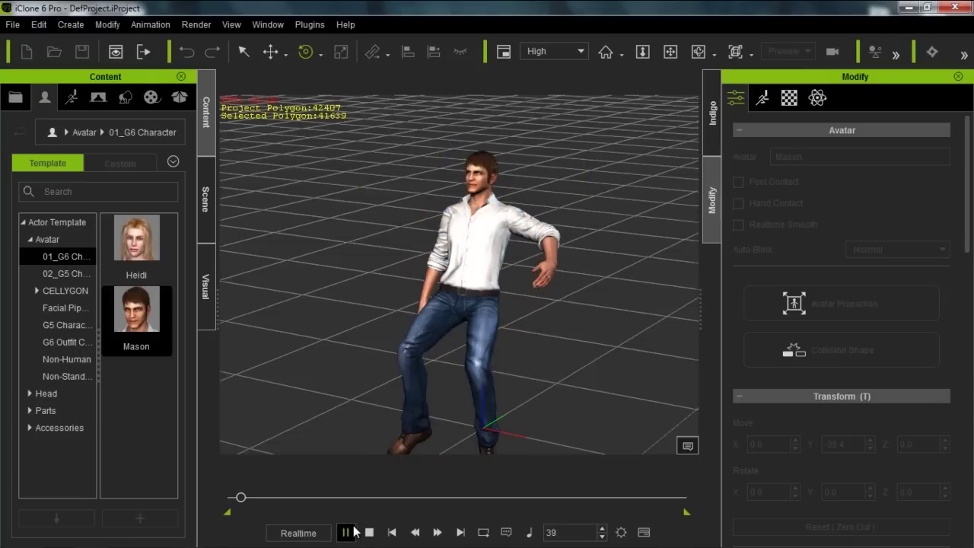
pyautogui.click(369, 532)
# - Link the avatar to the torus by picking the torus as its parent
pyautogui.click(471, 352)
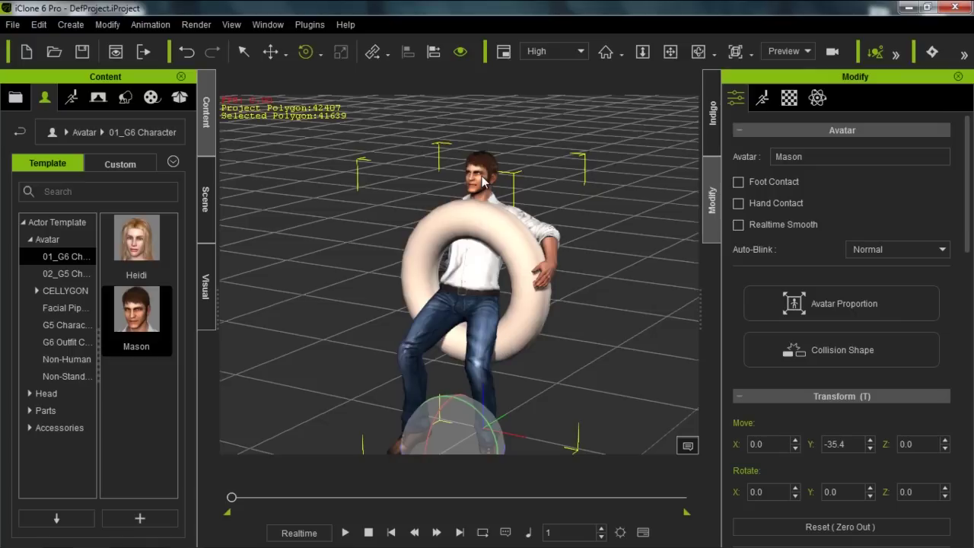
pyautogui.moveTo(967, 201); pyautogui.dragTo(966, 350)
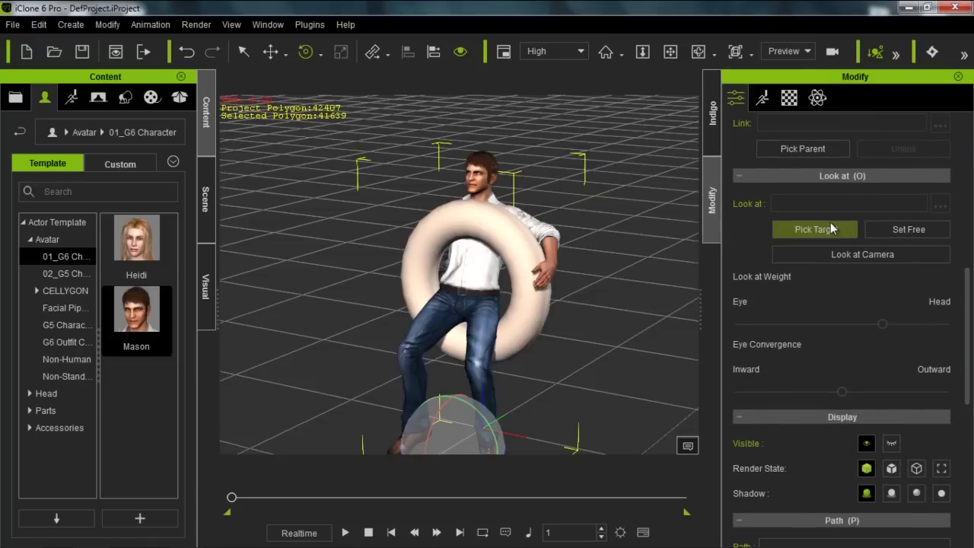
pyautogui.moveTo(967, 289); pyautogui.dragTo(968, 257)
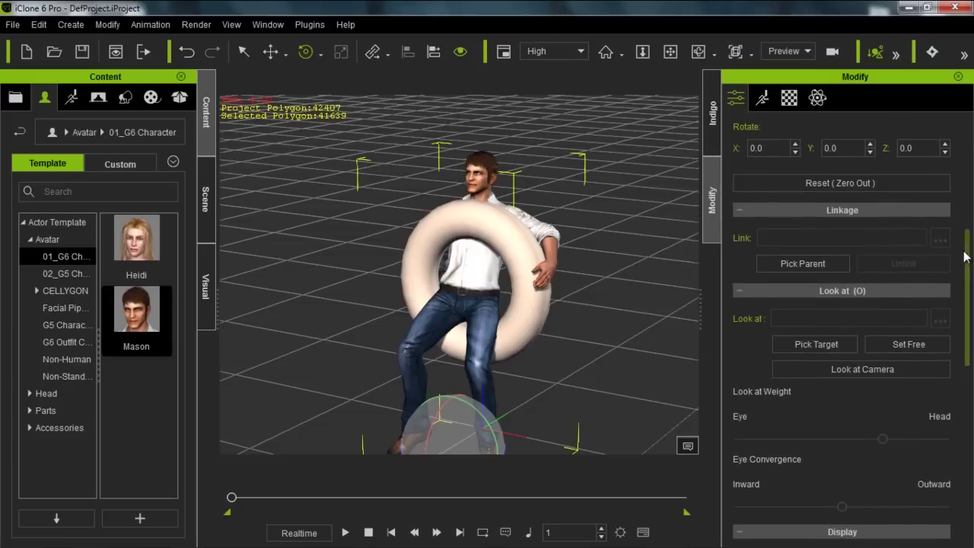
pyautogui.click(807, 264)
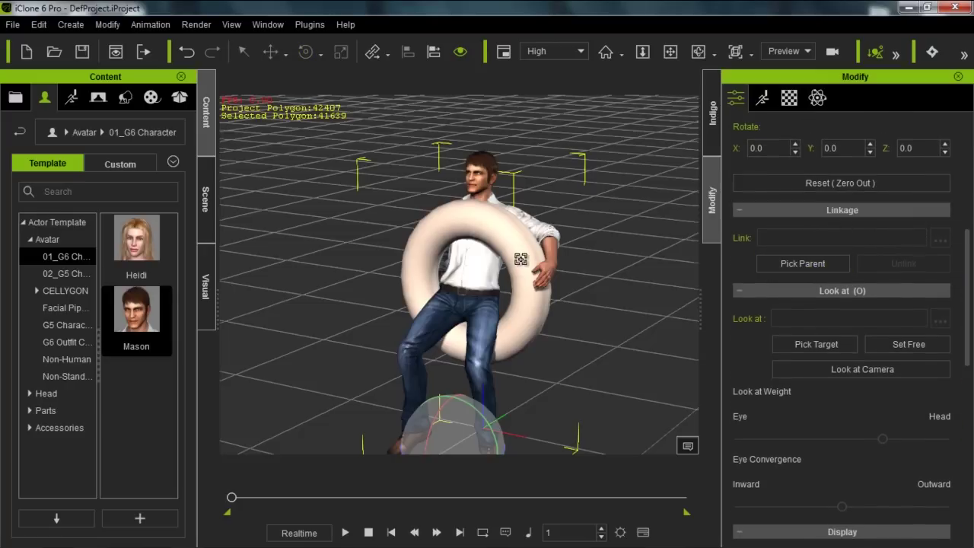
pyautogui.click(502, 232)
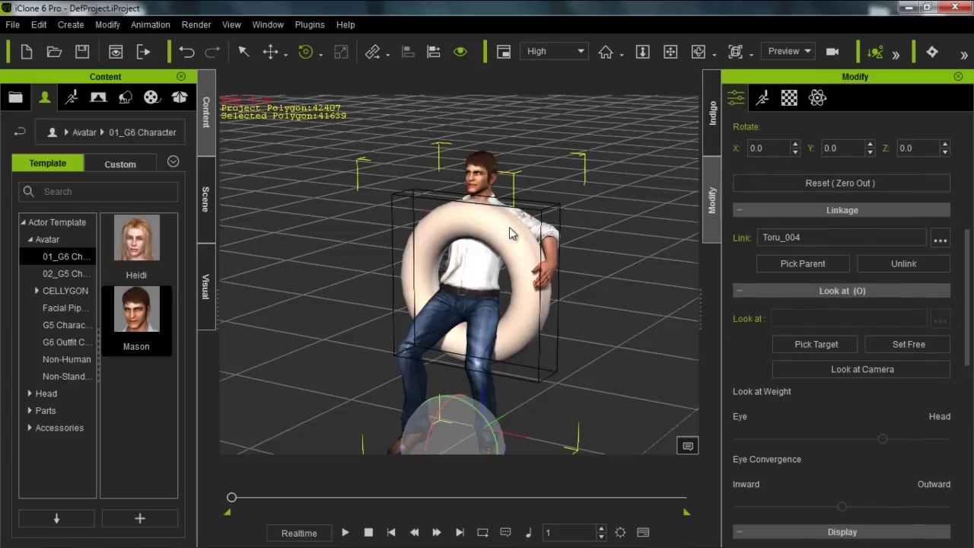
# - Play the simulation to check how the linked avatar moves with the torus, and inspect both from the side
pyautogui.click(351, 532)
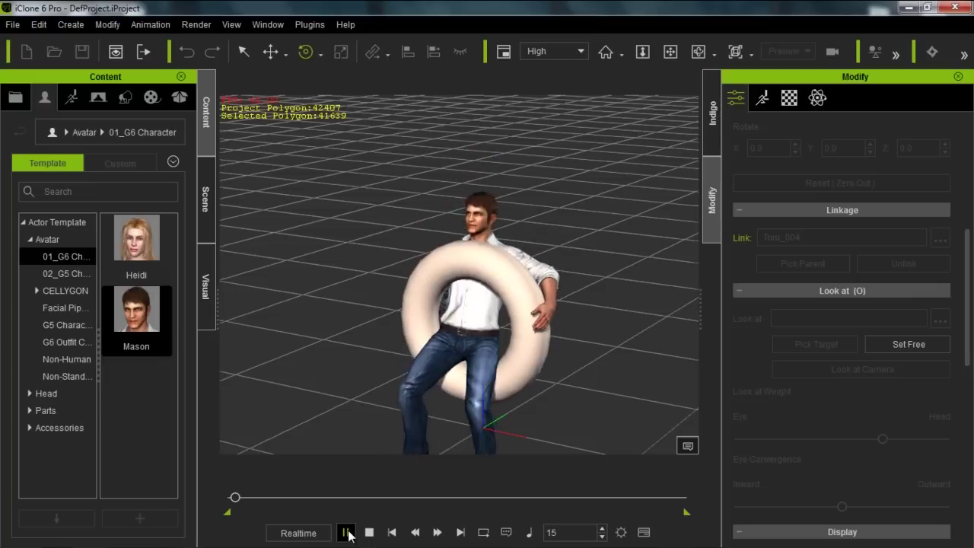
pyautogui.click(368, 533)
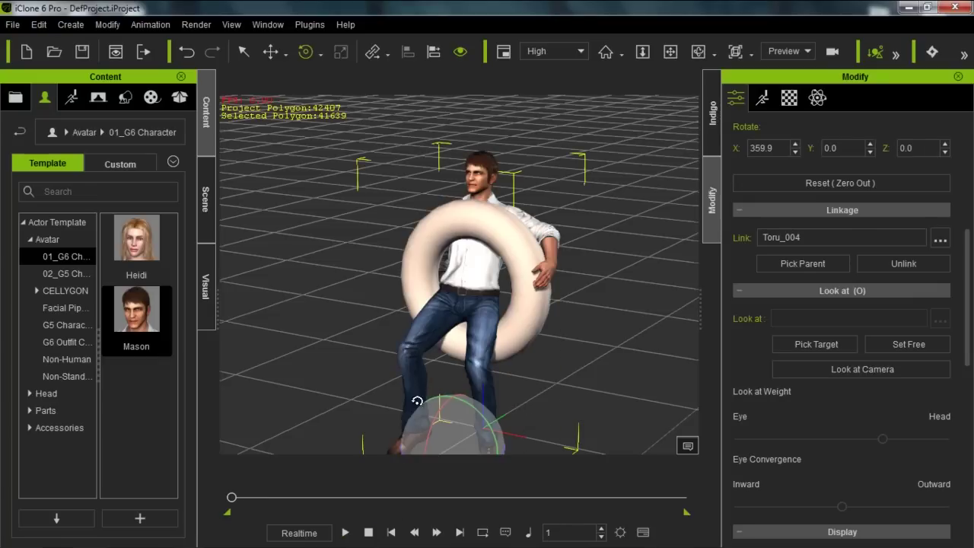
pyautogui.moveTo(574, 311); pyautogui.dragTo(440, 296, button='right')
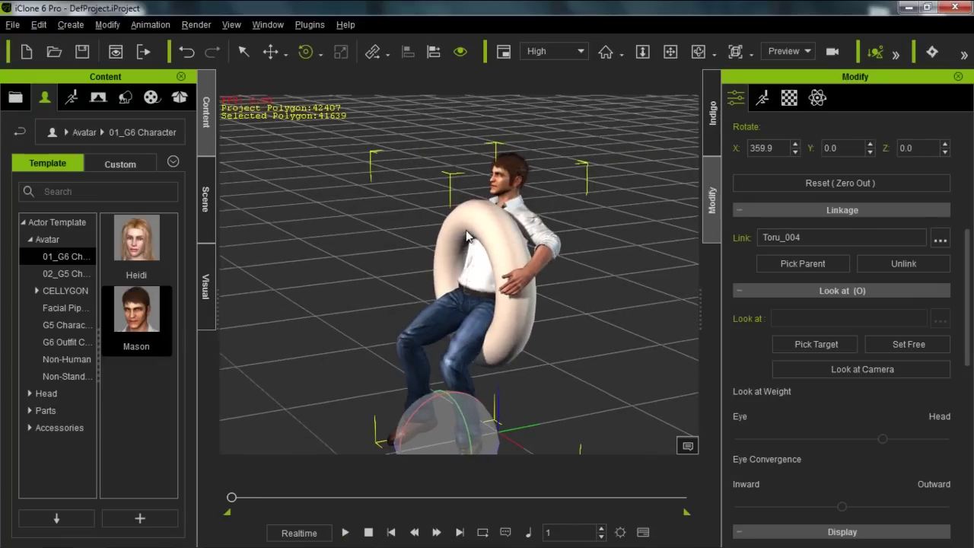
pyautogui.scroll(-3, 490, 327)
pyautogui.moveTo(532, 337); pyautogui.dragTo(558, 314, button='right')
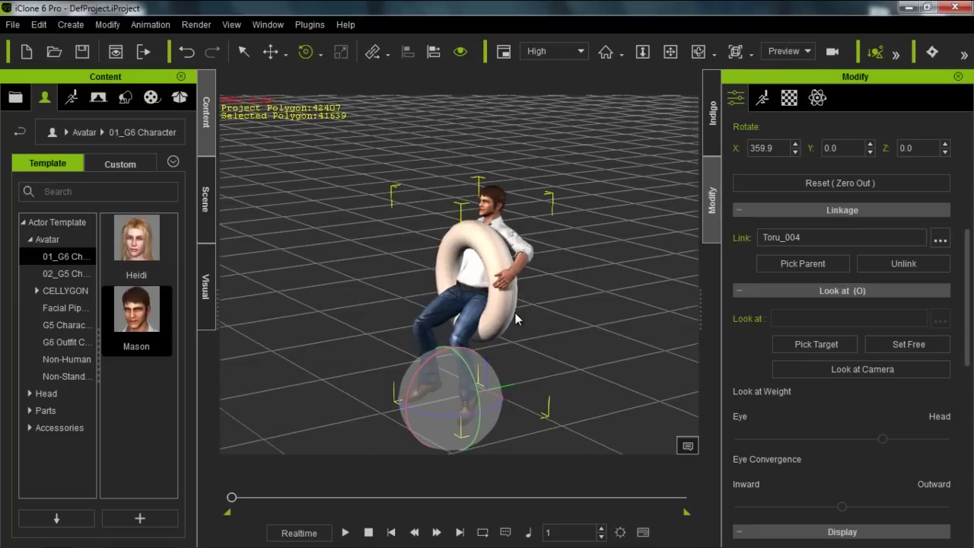
pyautogui.moveTo(508, 320); pyautogui.dragTo(565, 352, button='middle')
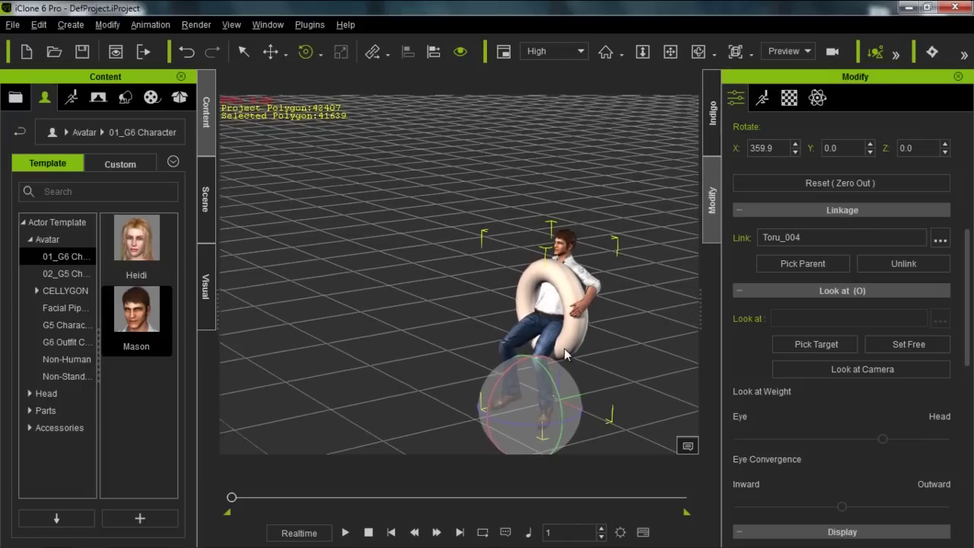
pyautogui.moveTo(595, 380); pyautogui.dragTo(543, 263, button='middle')
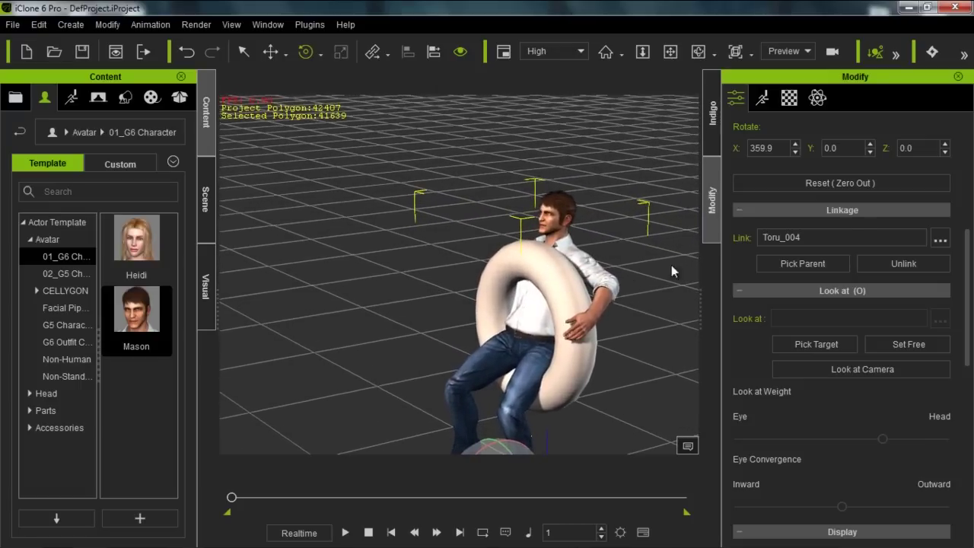
# - Add a Point To Point constraint on the upper rim of the torus and play the simulation to test it
pyautogui.click(207, 199)
pyautogui.click(84, 193)
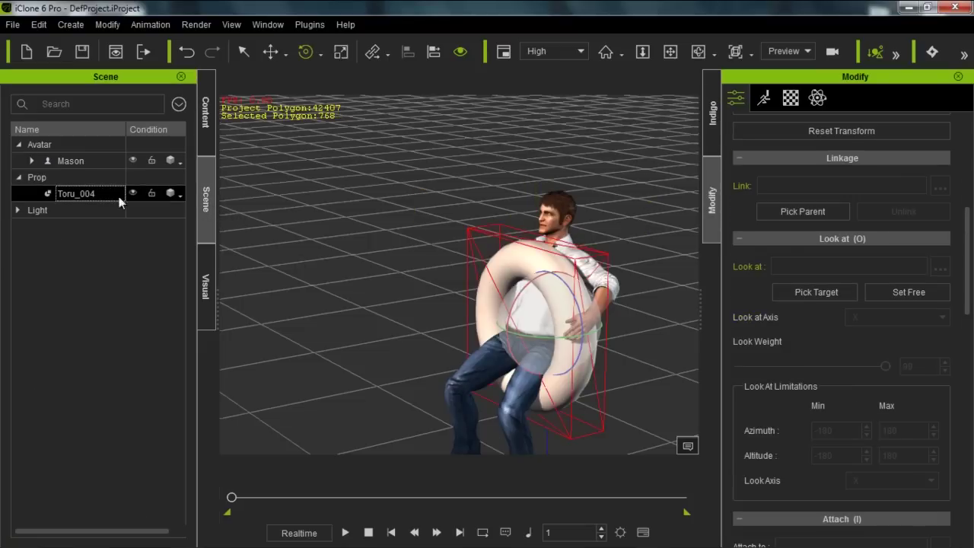
pyautogui.click(817, 97)
pyautogui.moveTo(967, 154); pyautogui.dragTo(959, 342)
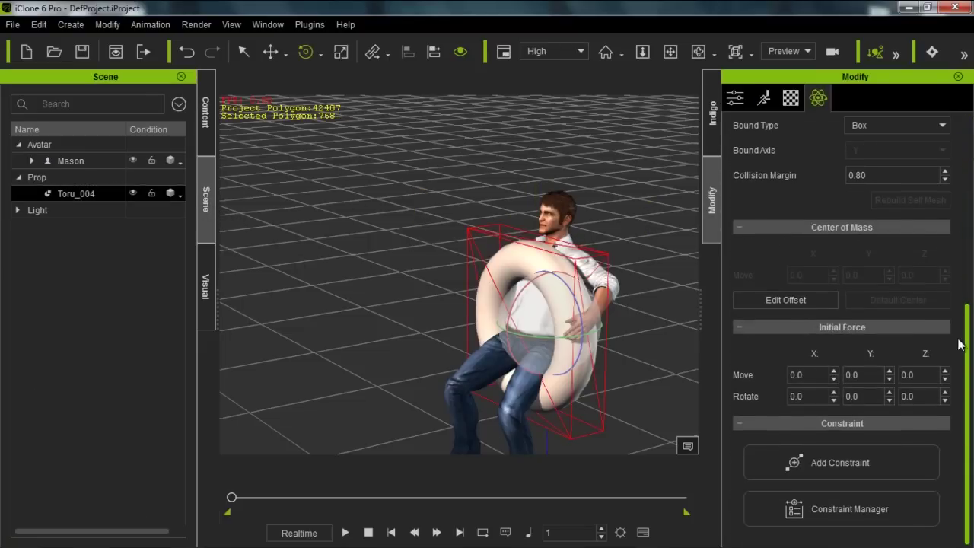
pyautogui.click(831, 470)
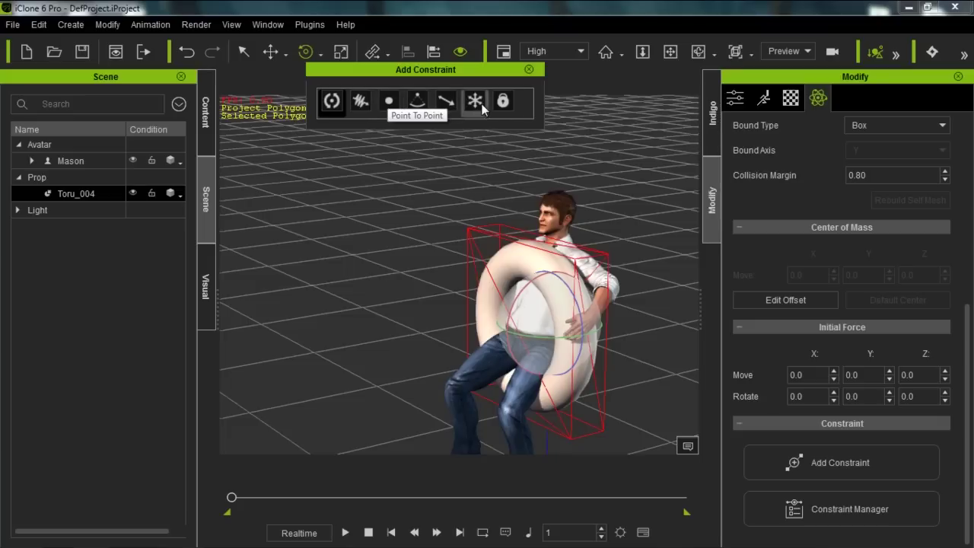
pyautogui.click(389, 103)
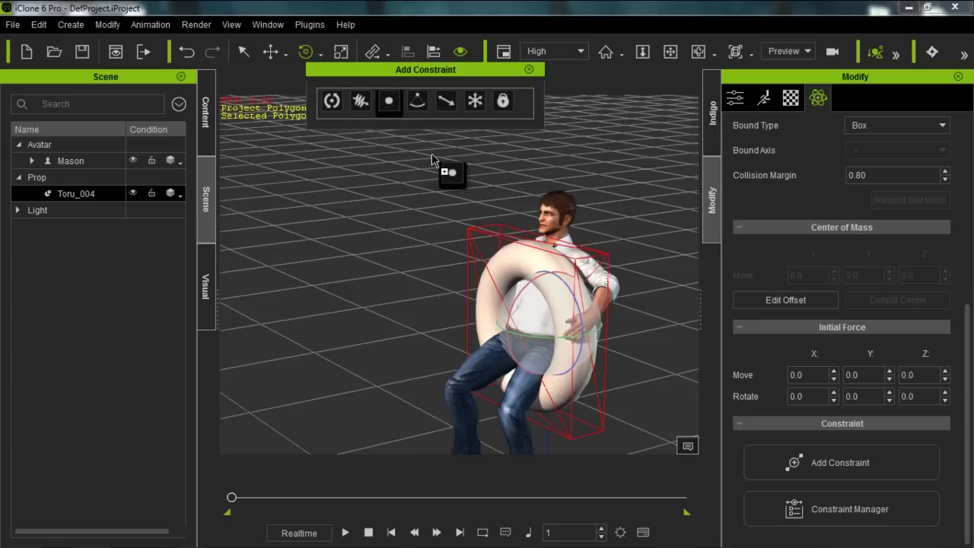
pyautogui.click(543, 263)
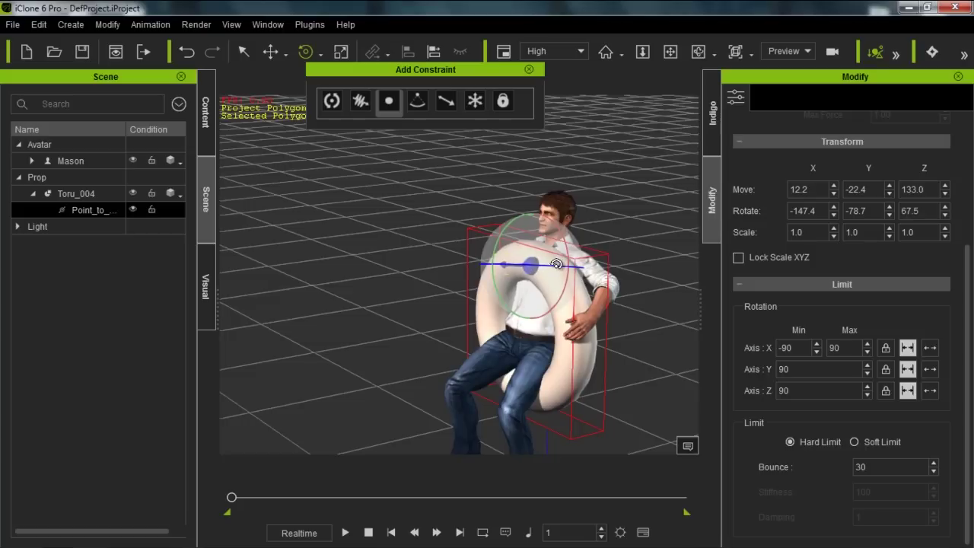
pyautogui.click(344, 532)
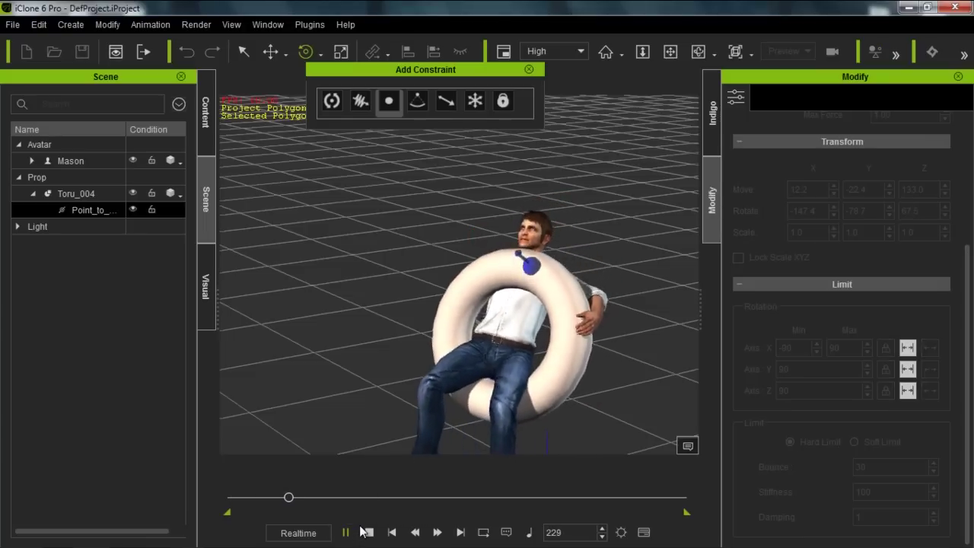
pyautogui.click(367, 532)
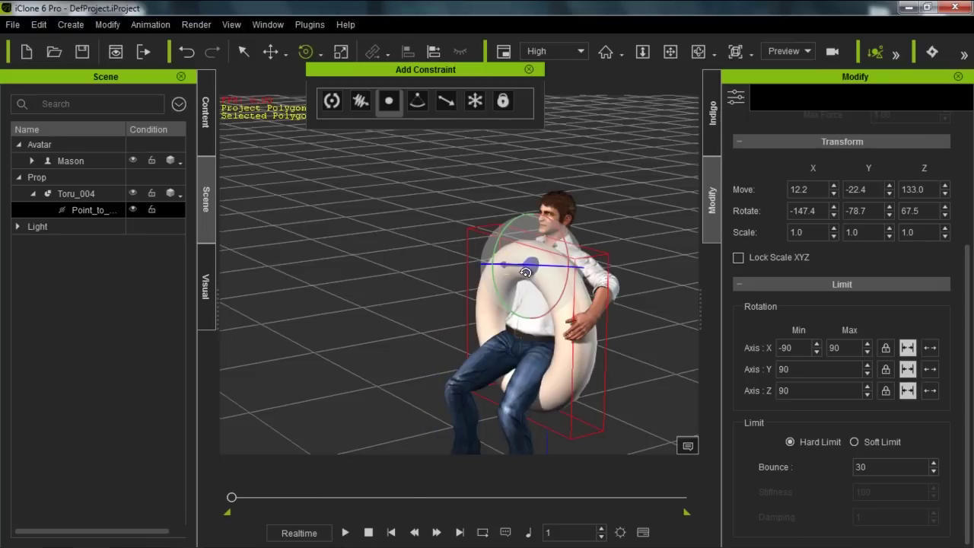
# - Lower the point-to-point constraint to about Z 70.2 near the base of the torus and replay the simulation
pyautogui.press('w')
pyautogui.moveTo(528, 268); pyautogui.dragTo(532, 326)
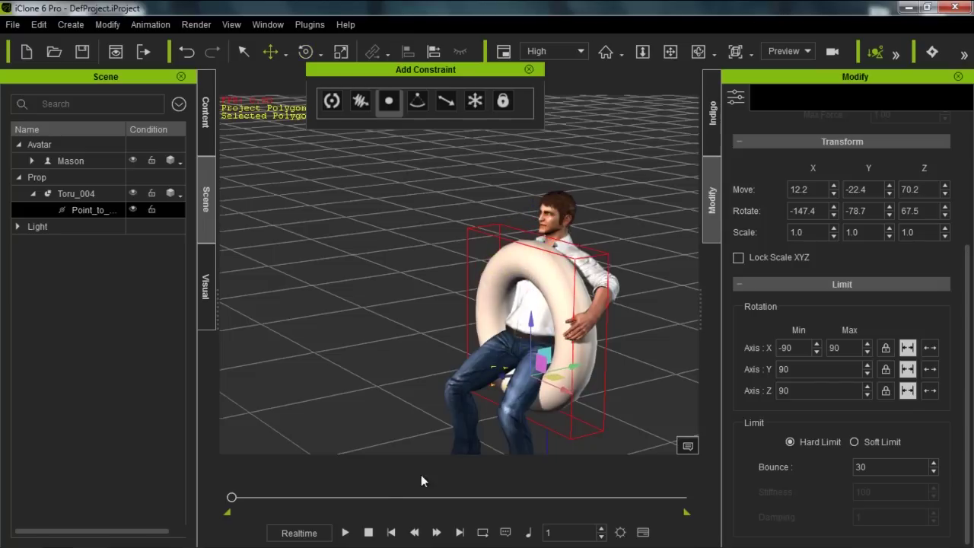
pyautogui.click(346, 532)
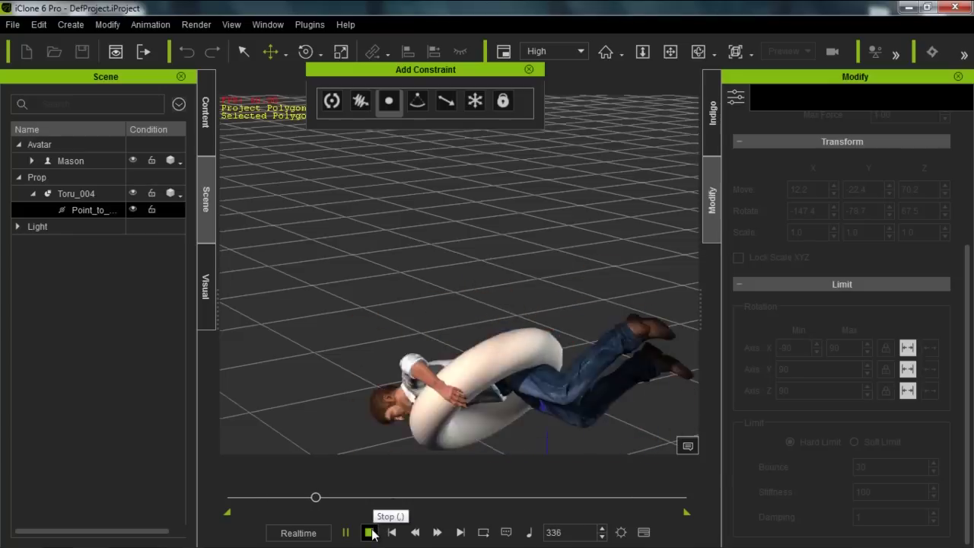
pyautogui.click(370, 533)
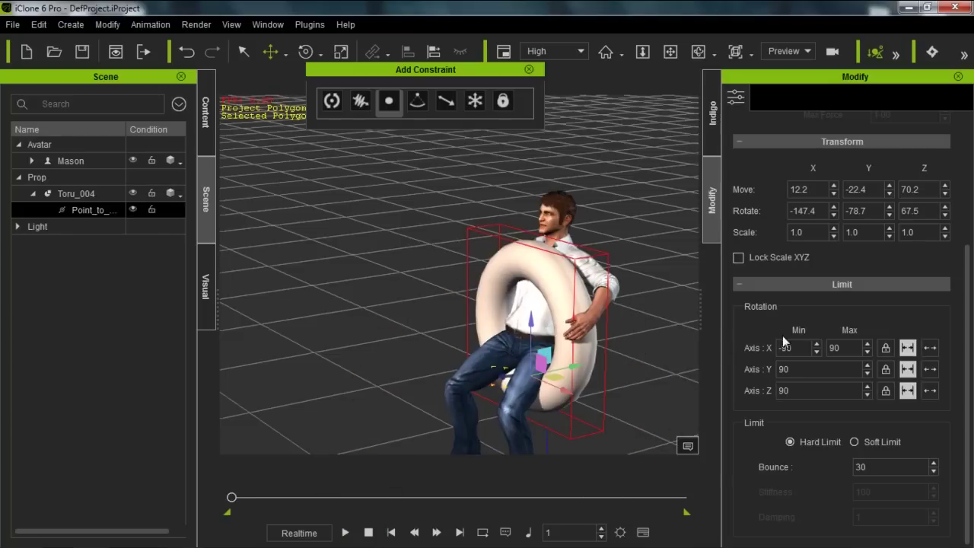
# - Set the constraint's X, Y and Z rotation limits to free and play the simulation to test them
pyautogui.click(928, 347)
pyautogui.click(929, 369)
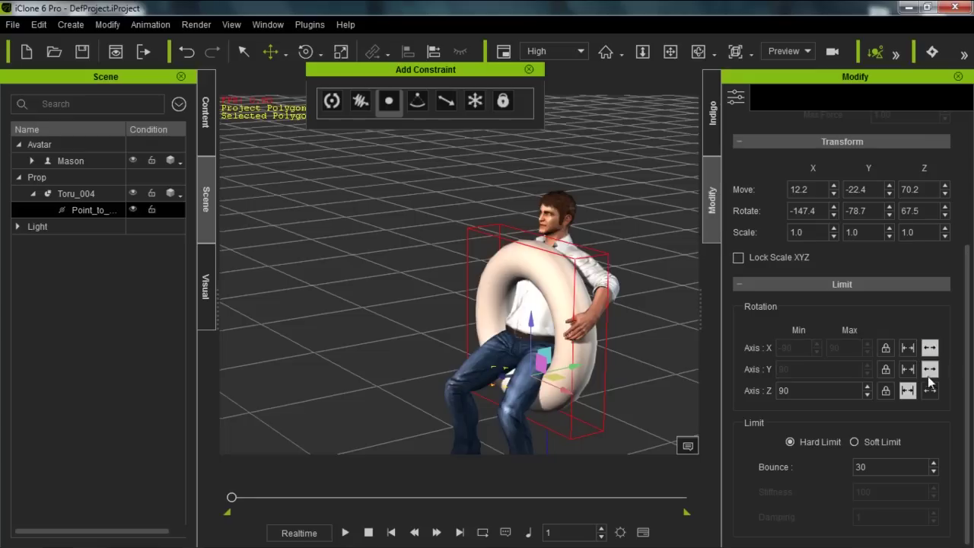
pyautogui.click(930, 390)
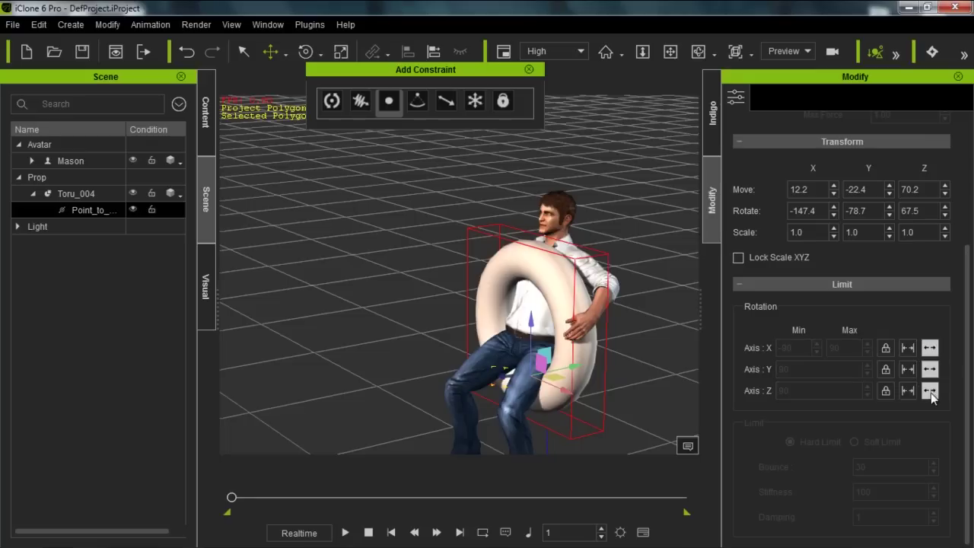
pyautogui.click(346, 532)
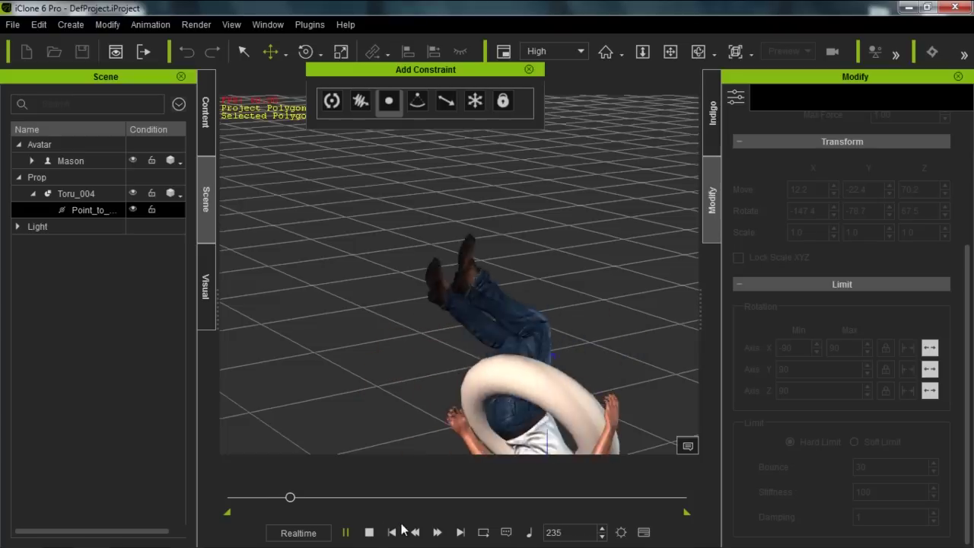
pyautogui.click(371, 533)
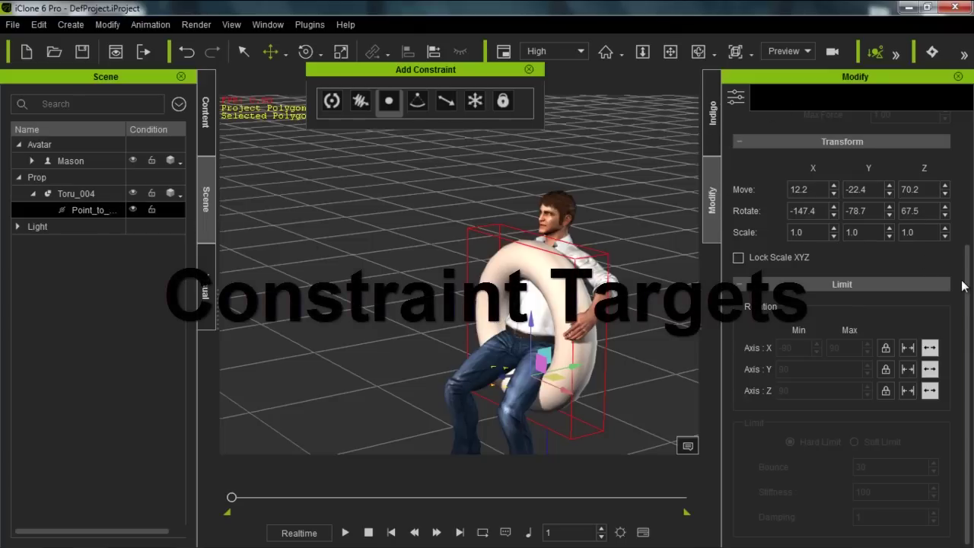
# - Add the Ball_001 prop from the 3D Blocks library to the open floor beside the avatar
pyautogui.moveTo(966, 287); pyautogui.dragTo(965, 144)
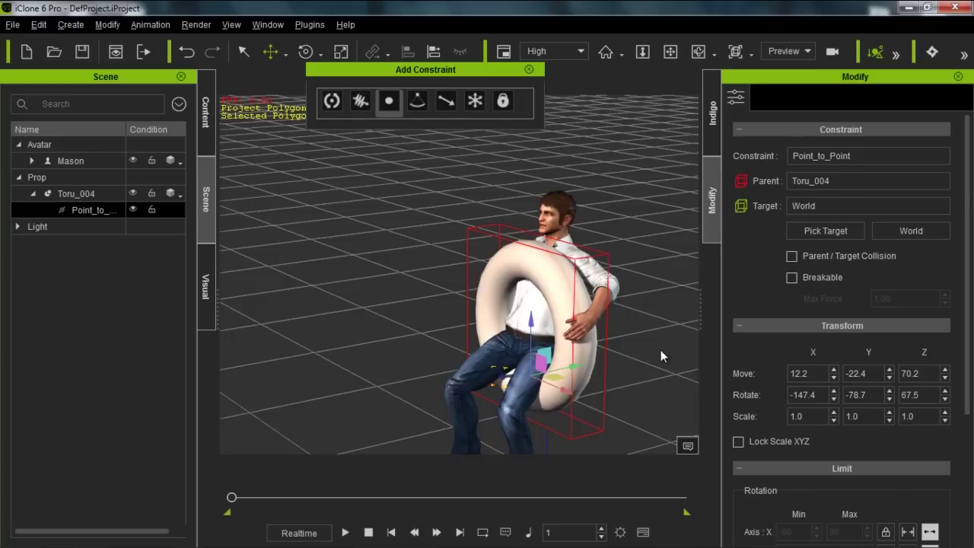
pyautogui.moveTo(661, 350); pyautogui.dragTo(647, 272, button='middle')
pyautogui.scroll(-3, 652, 368)
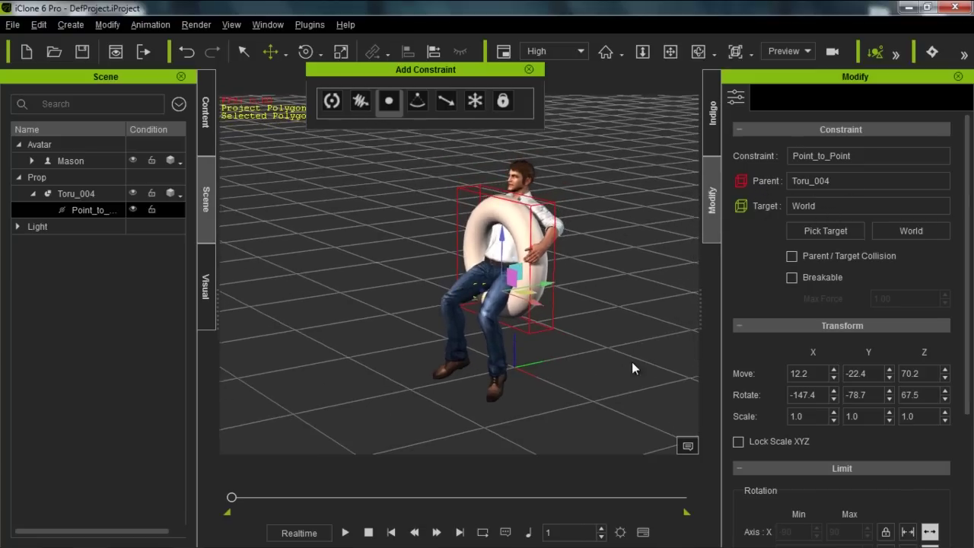
pyautogui.scroll(3, 632, 361)
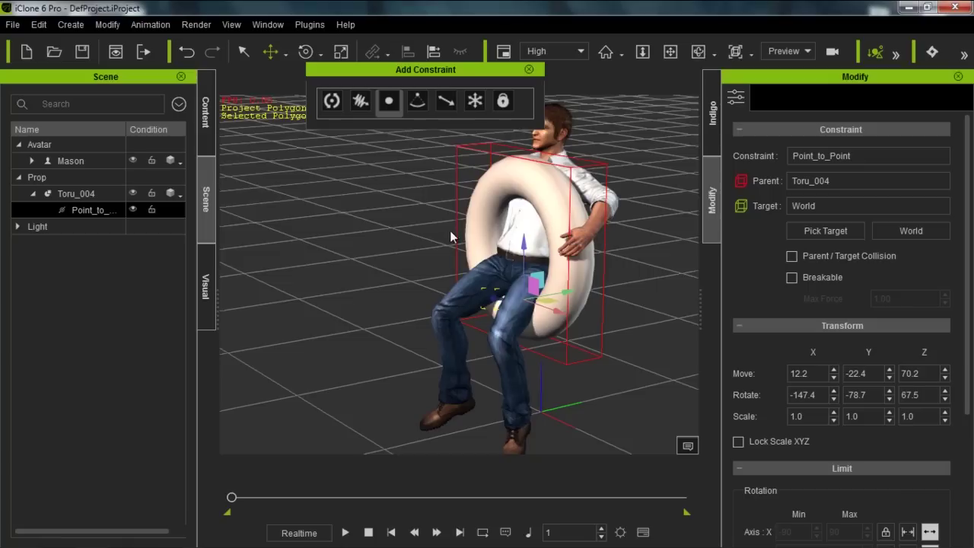
pyautogui.keyDown('alt'); pyautogui.moveTo(439, 183); pyautogui.dragTo(452, 300, button='right'); pyautogui.keyUp('alt')
pyautogui.keyDown('alt'); pyautogui.moveTo(403, 191); pyautogui.dragTo(420, 277, button='right'); pyautogui.keyUp('alt')
pyautogui.moveTo(420, 277); pyautogui.dragTo(456, 236, button='middle')
pyautogui.click(206, 111)
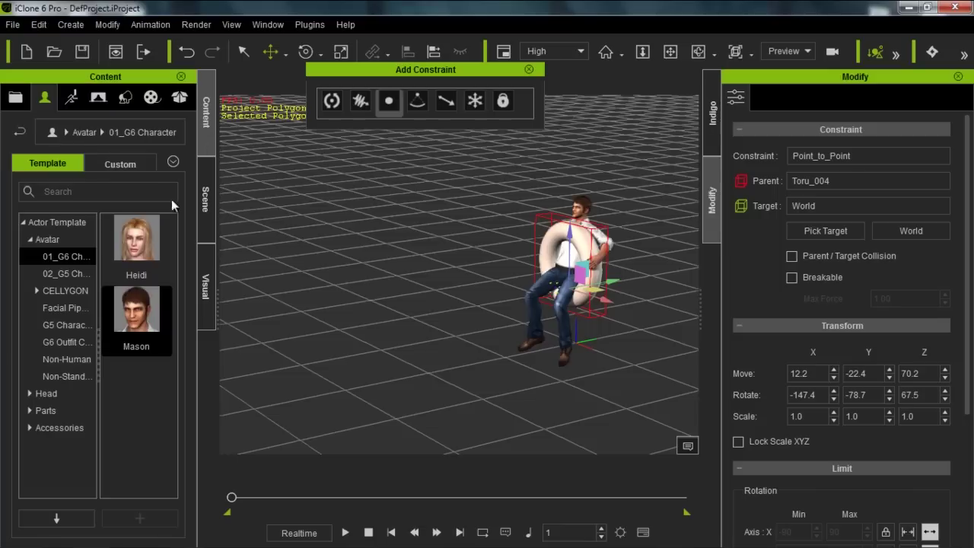
pyautogui.click(125, 97)
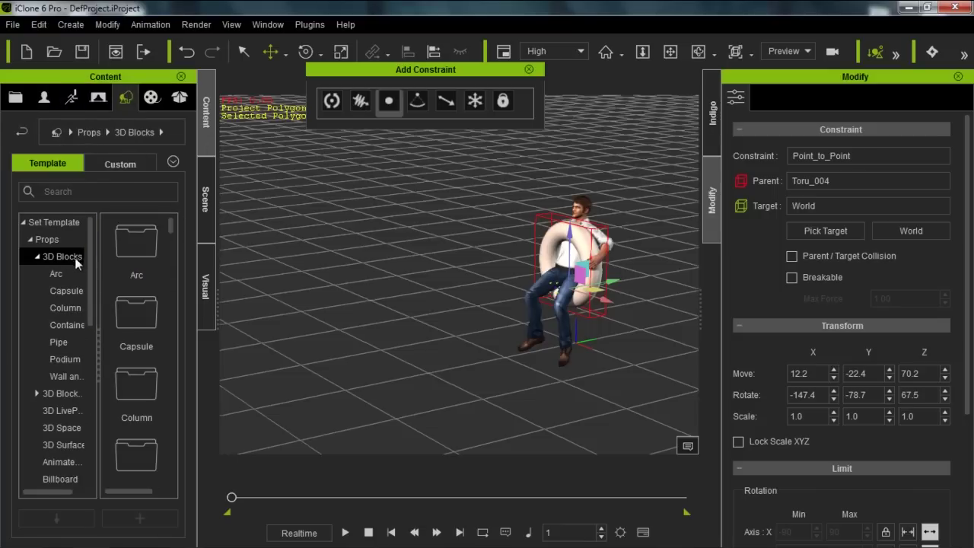
pyautogui.moveTo(171, 225); pyautogui.dragTo(340, 384)
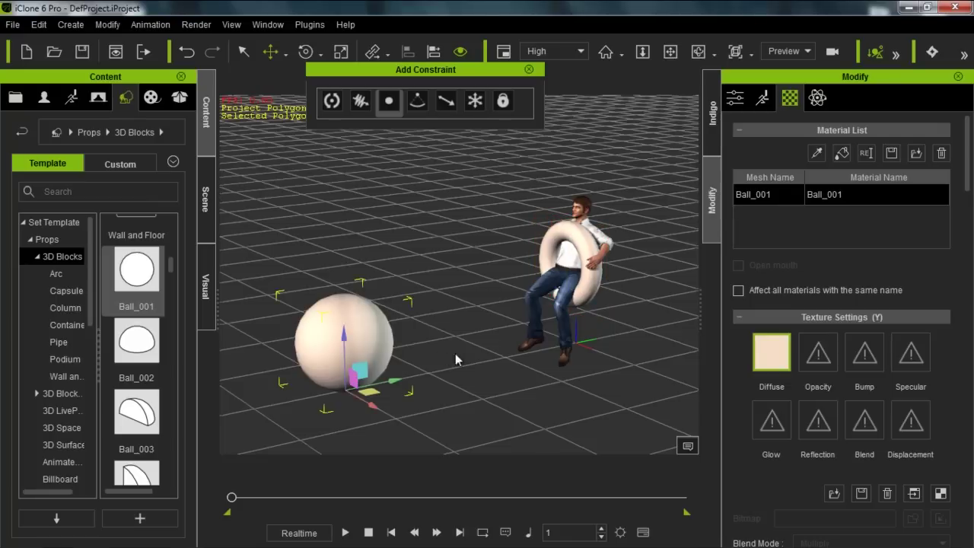
# - Raise the ball high above the floor, well over the avatar's height
pyautogui.scroll(-3, 498, 402)
pyautogui.moveTo(513, 340); pyautogui.dragTo(454, 332, button='right')
pyautogui.moveTo(415, 348); pyautogui.dragTo(419, 152)
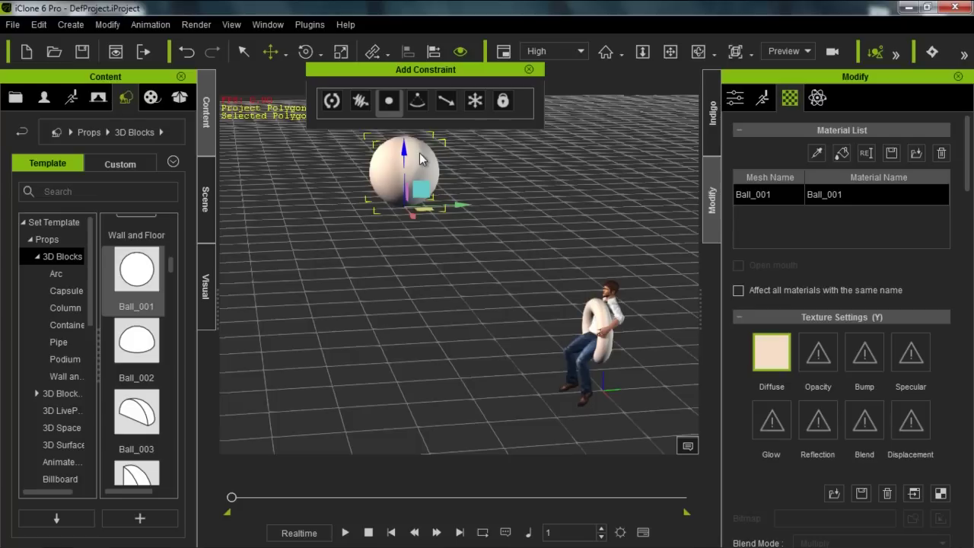
pyautogui.scroll(3, 506, 276)
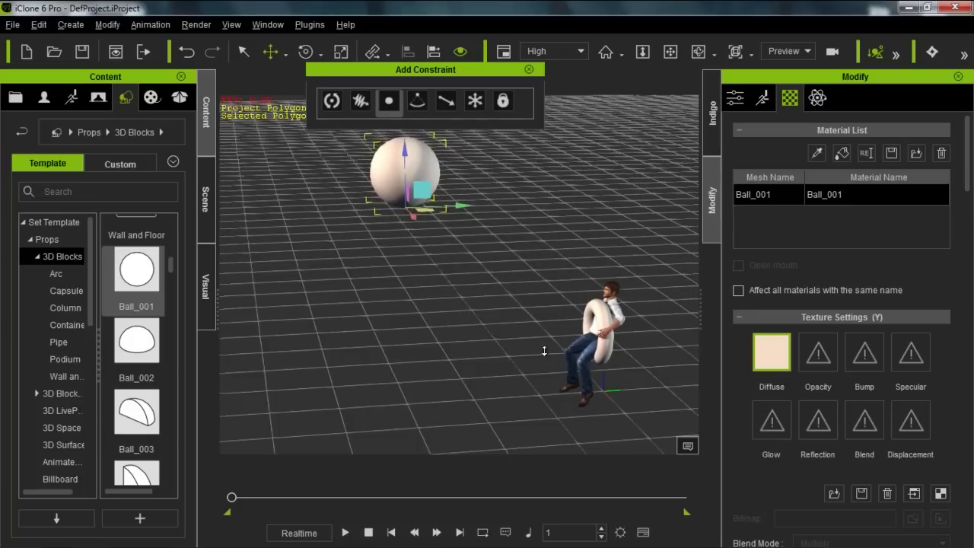
pyautogui.moveTo(471, 335); pyautogui.dragTo(529, 330, button='right')
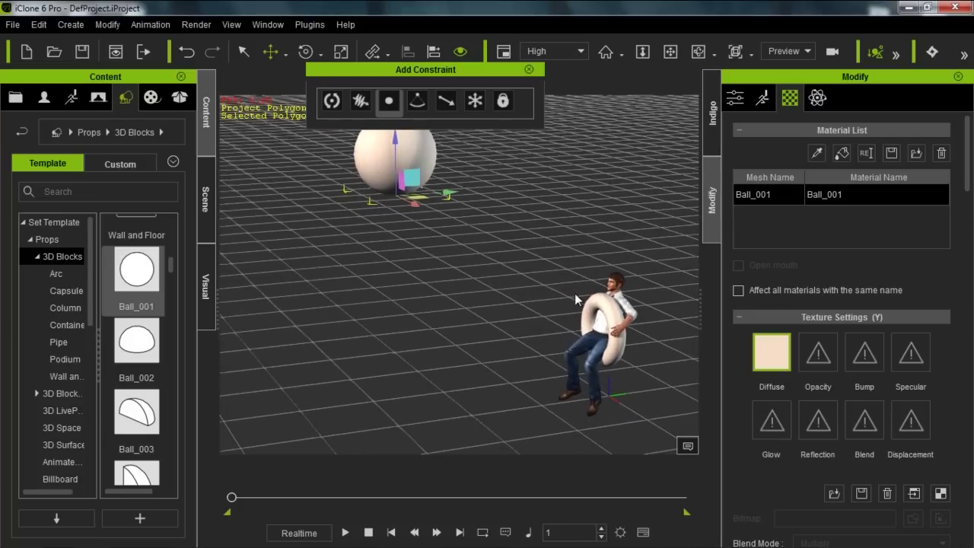
# - Try to pick the ball as the target of the torus's point-to-point constraint
pyautogui.click(604, 310)
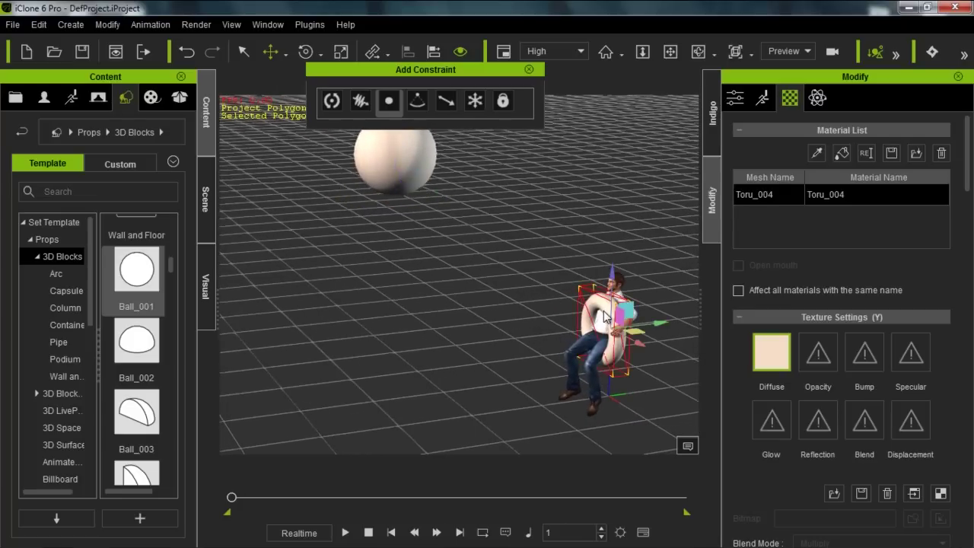
pyautogui.click(816, 99)
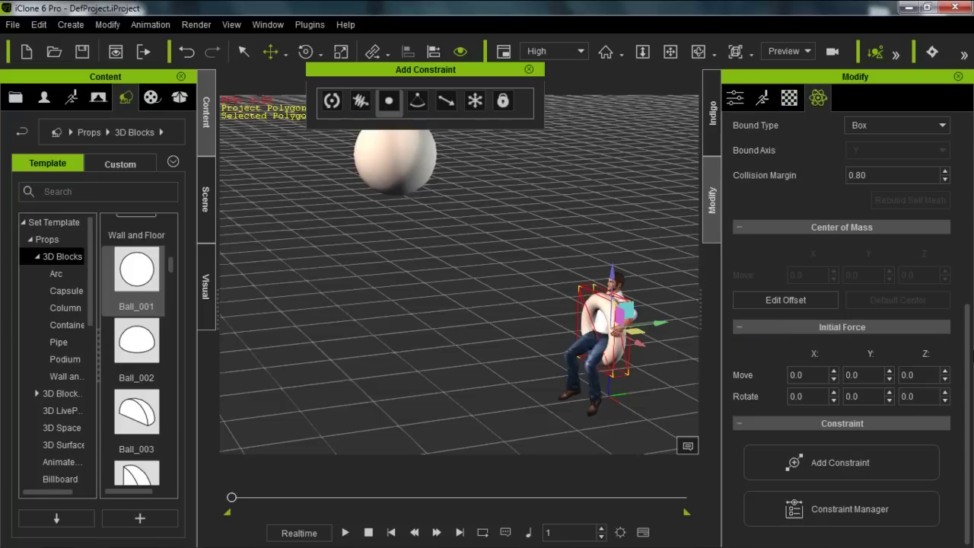
pyautogui.moveTo(970, 357); pyautogui.dragTo(970, 144)
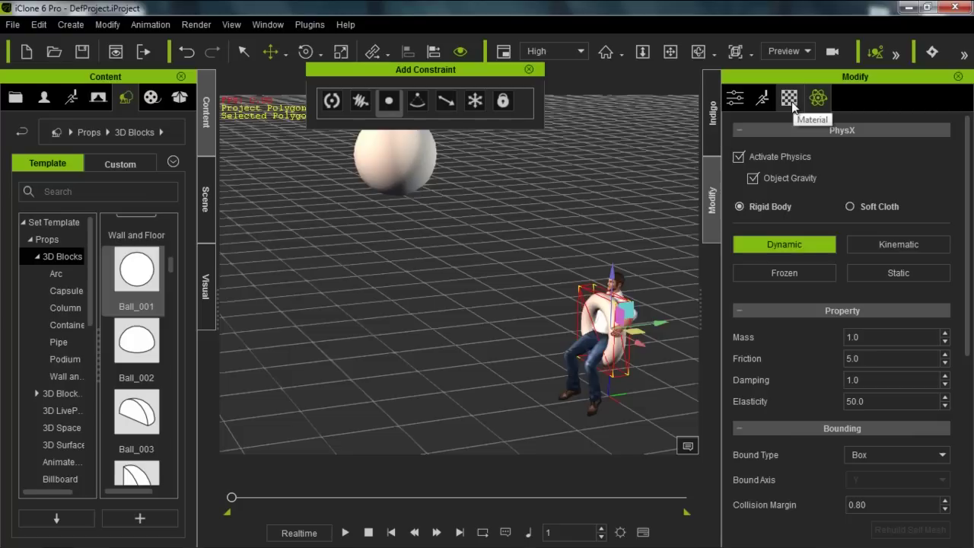
pyautogui.click(205, 198)
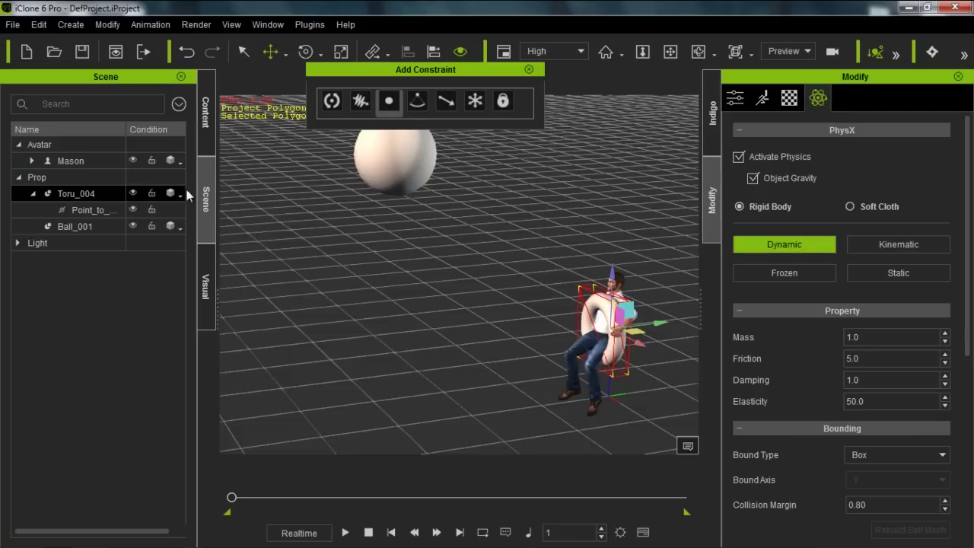
pyautogui.click(100, 211)
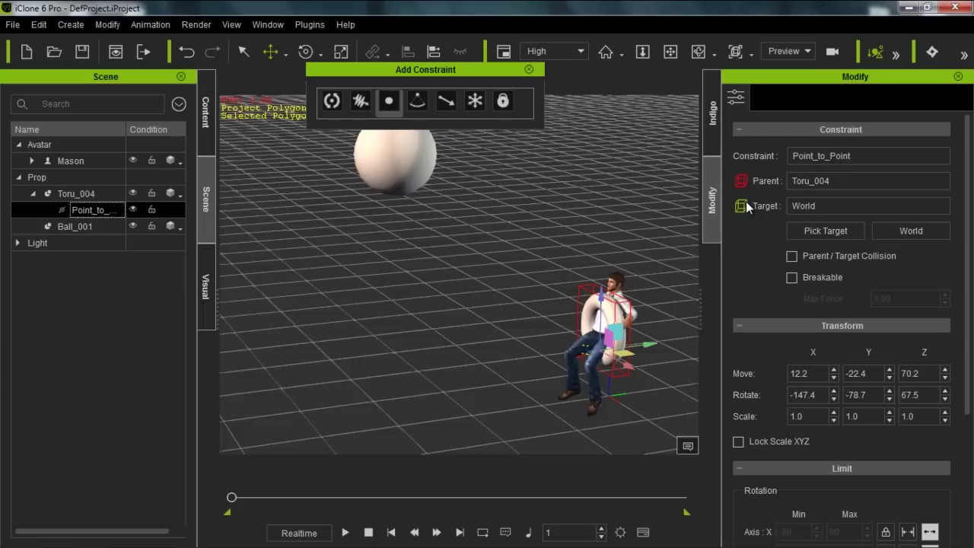
pyautogui.click(821, 229)
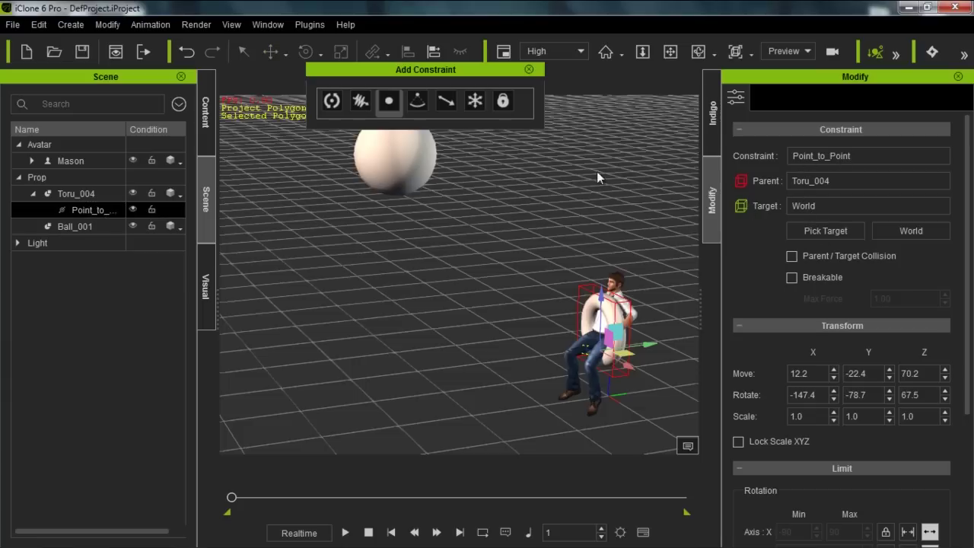
pyautogui.click(400, 155)
# - Activate physics on Ball_001 and make it a Kinematic rigid body
pyautogui.click(404, 156)
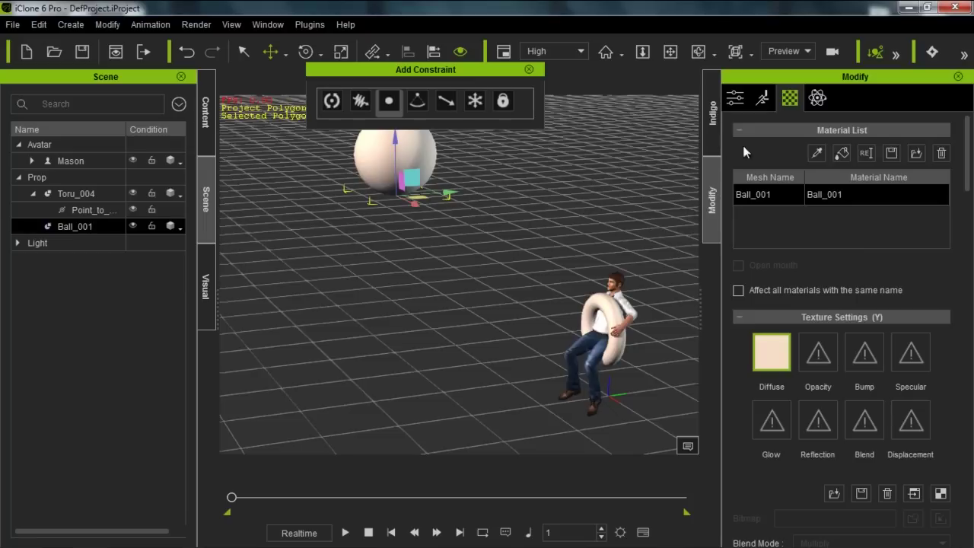
pyautogui.click(815, 101)
pyautogui.click(781, 157)
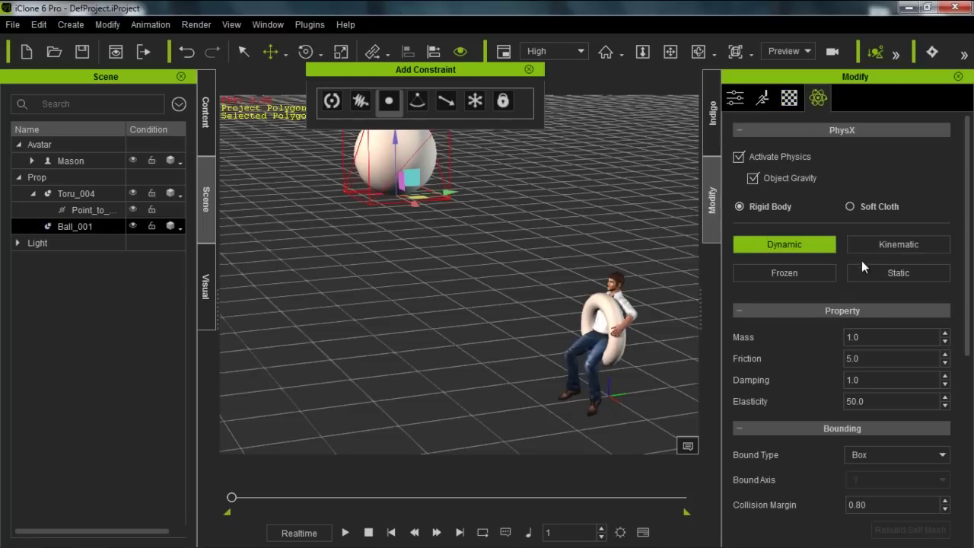
pyautogui.click(878, 245)
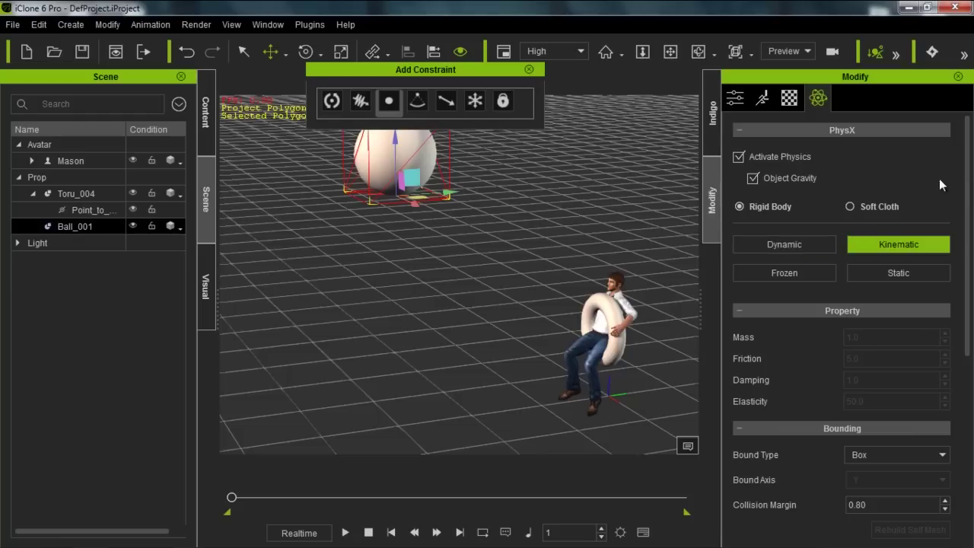
pyautogui.moveTo(969, 175)
pyautogui.mouseDown()
pyautogui.moveTo(968, 371)
pyautogui.moveTo(968, 184)
pyautogui.mouseUp()
# - Set Ball_001 as the target of the torus's Point_to_Point constraint and play the simulation
pyautogui.click(79, 210)
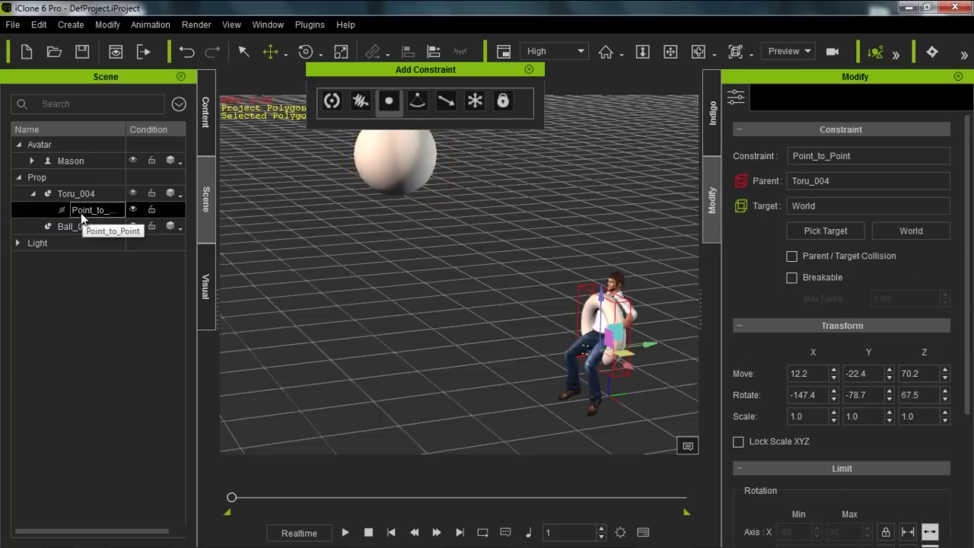
pyautogui.click(828, 232)
pyautogui.click(407, 157)
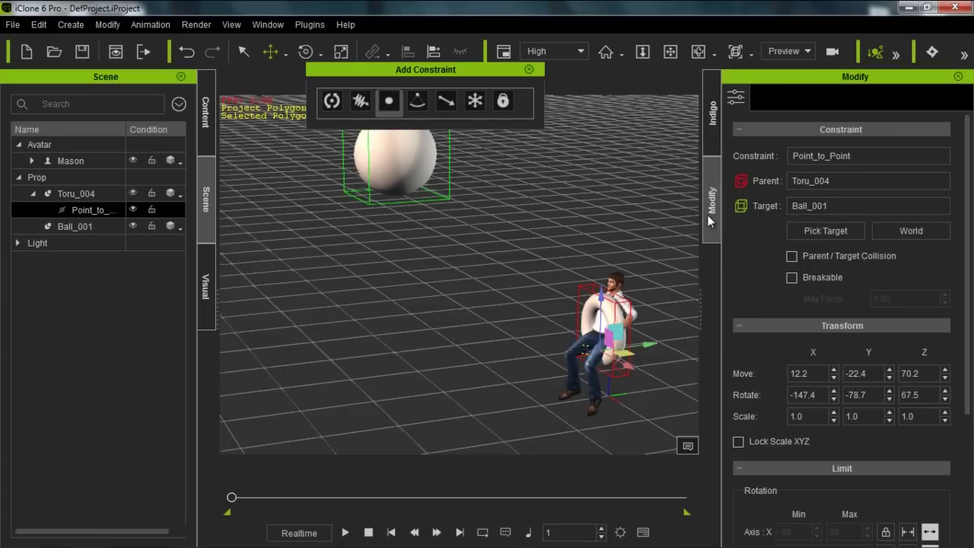
pyautogui.click(347, 533)
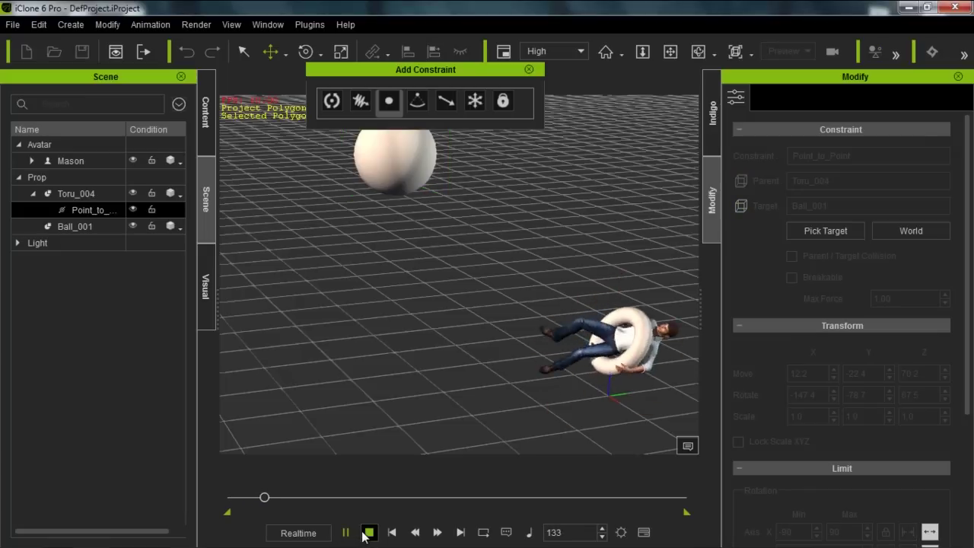
pyautogui.click(368, 533)
# - Preview moving the ball vertically with Prop Puppet to test how the constrained torus and avatar follow it
pyautogui.scroll(-3, 518, 324)
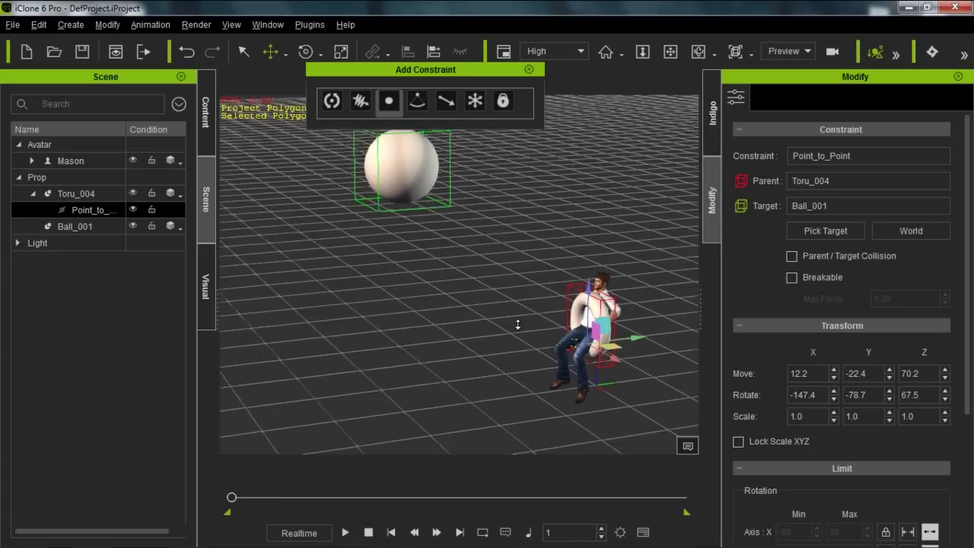
pyautogui.moveTo(586, 316); pyautogui.dragTo(498, 310, button='right')
pyautogui.scroll(-2, 529, 312)
pyautogui.scroll(-1, 530, 312)
pyautogui.moveTo(500, 264); pyautogui.dragTo(528, 271, button='middle')
pyautogui.scroll(-1, 535, 332)
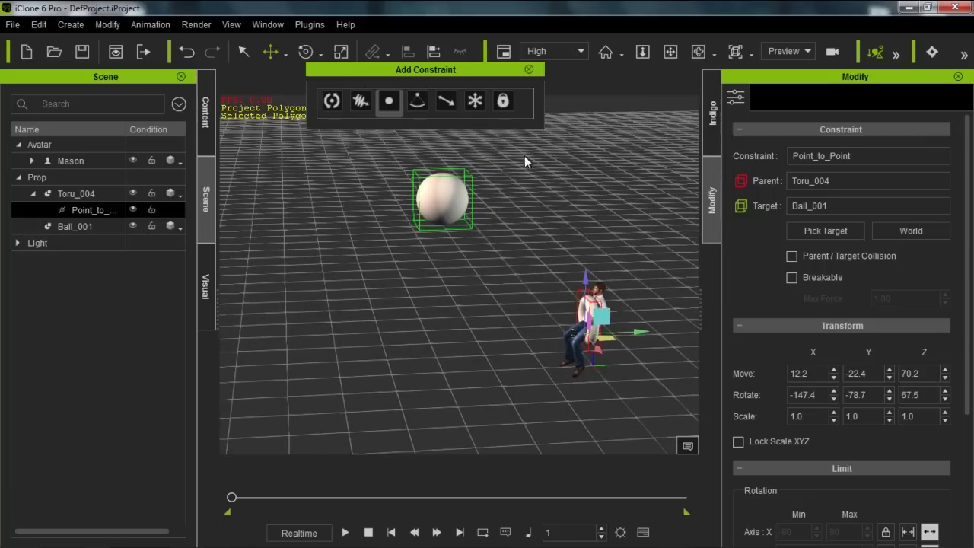
pyautogui.click(452, 200)
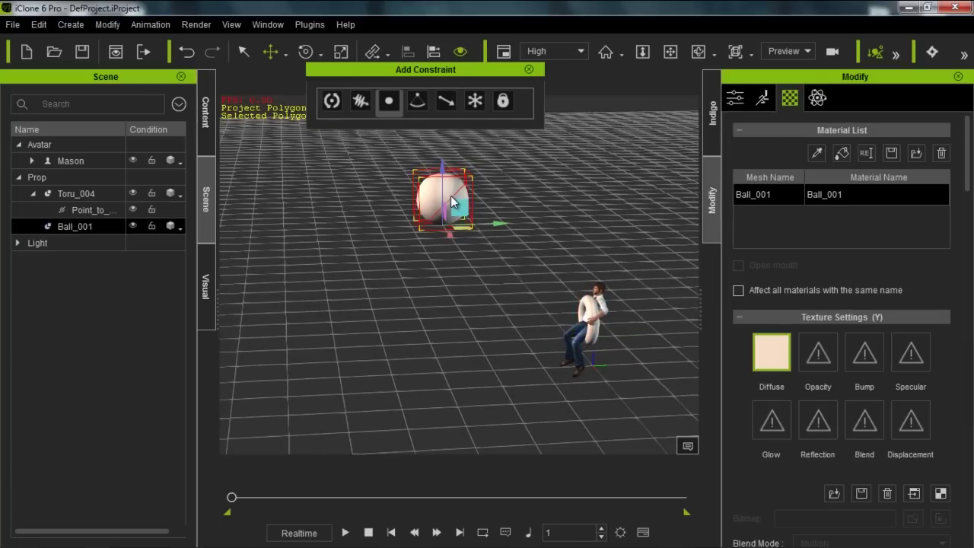
pyautogui.click(760, 101)
pyautogui.click(865, 168)
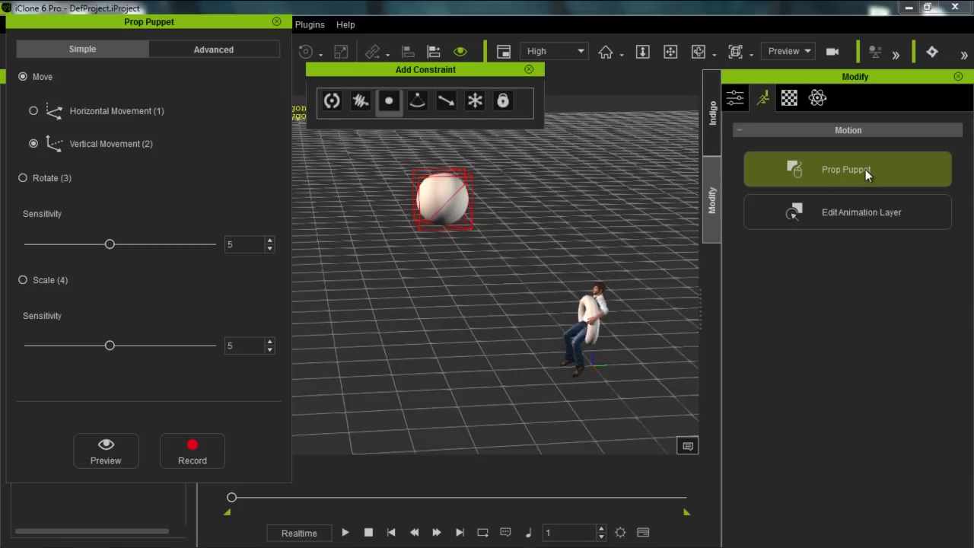
pyautogui.click(118, 445)
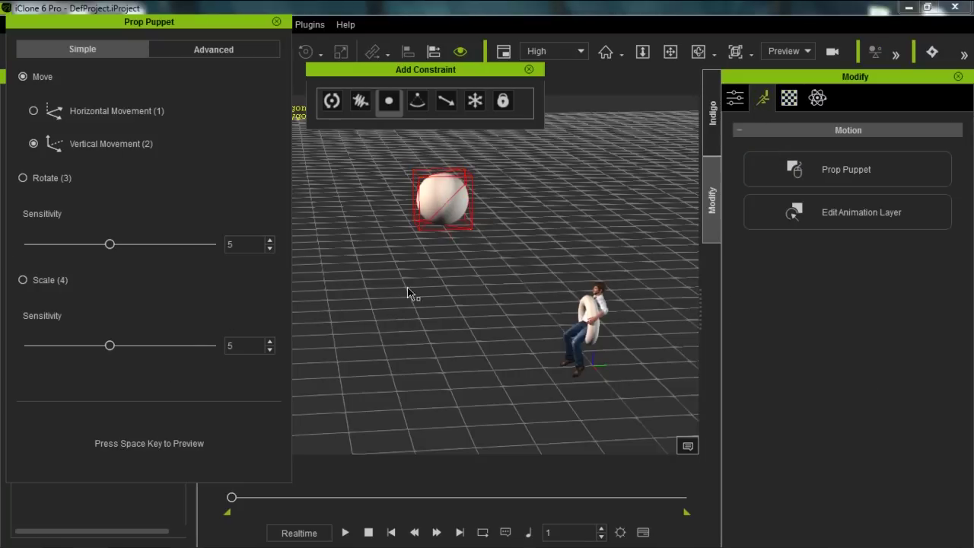
pyautogui.press('space')
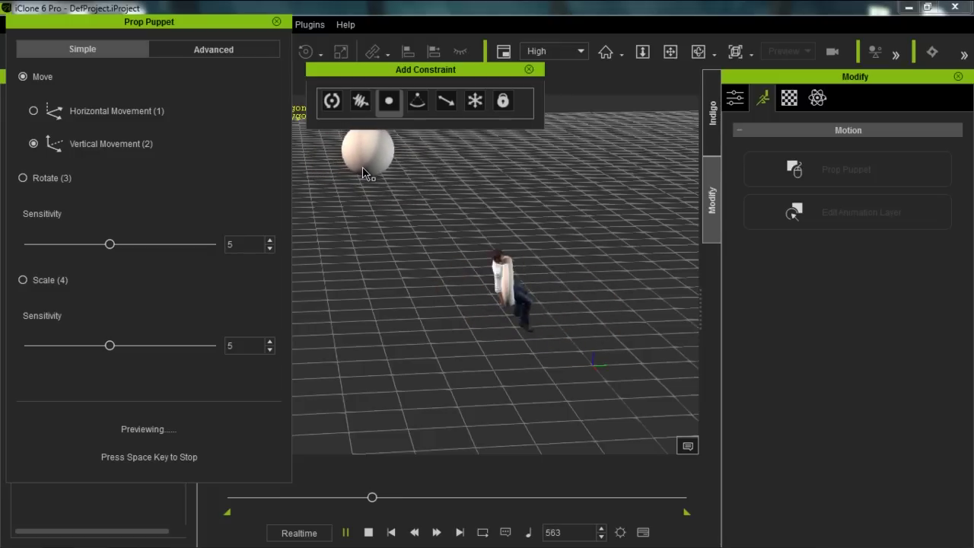
pyautogui.press('space')
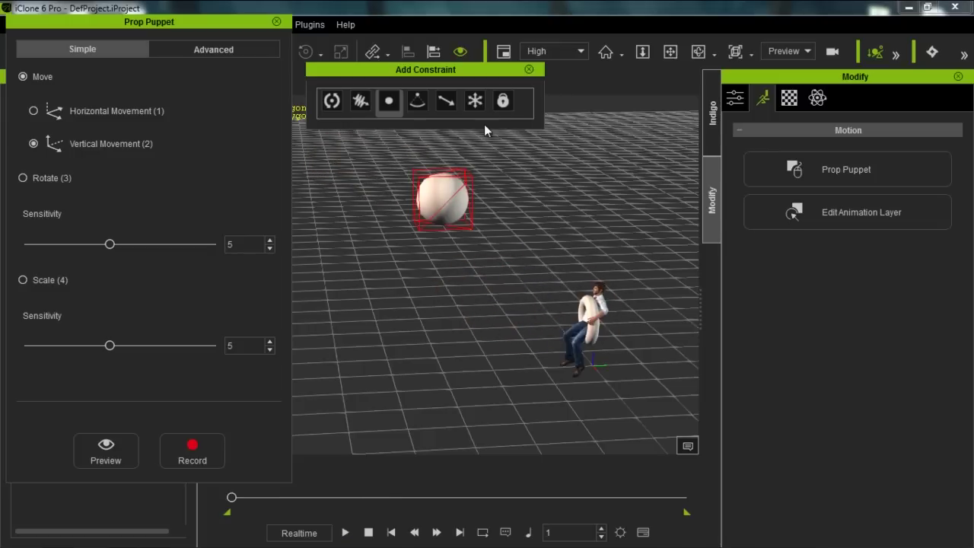
pyautogui.click(276, 22)
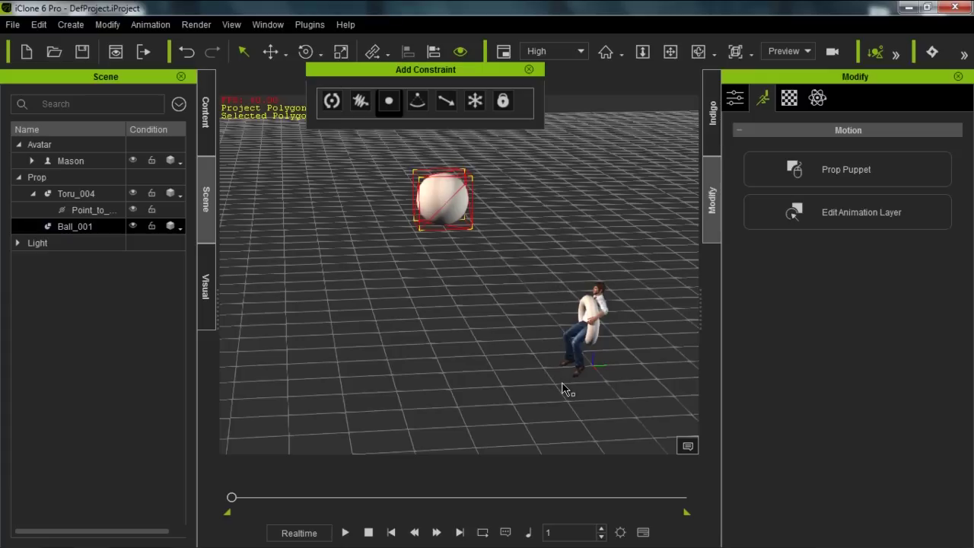
# - Delete Ball_001 and the torus's Point_to_Point constraint, and briefly play the simulation without them
pyautogui.click(83, 227)
pyautogui.press('Delete')
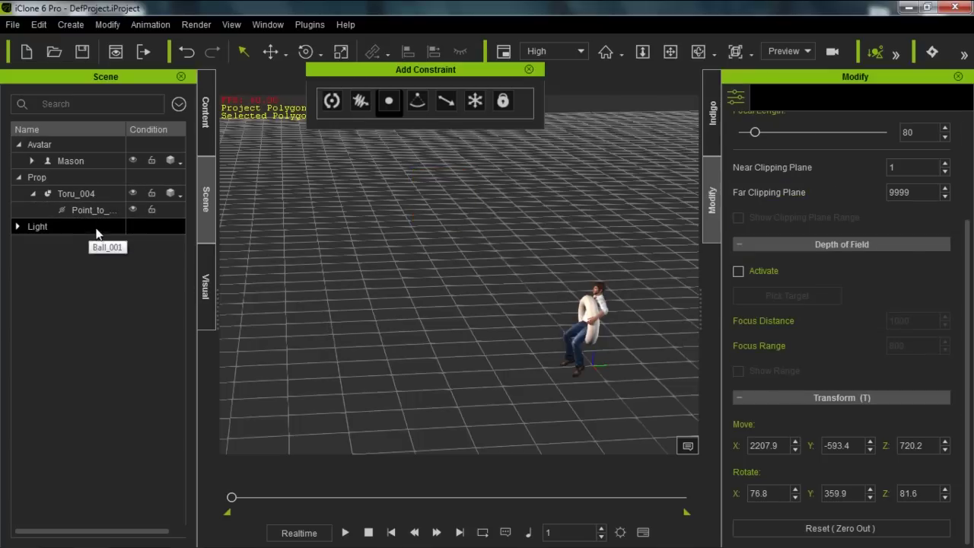
pyautogui.click(94, 212)
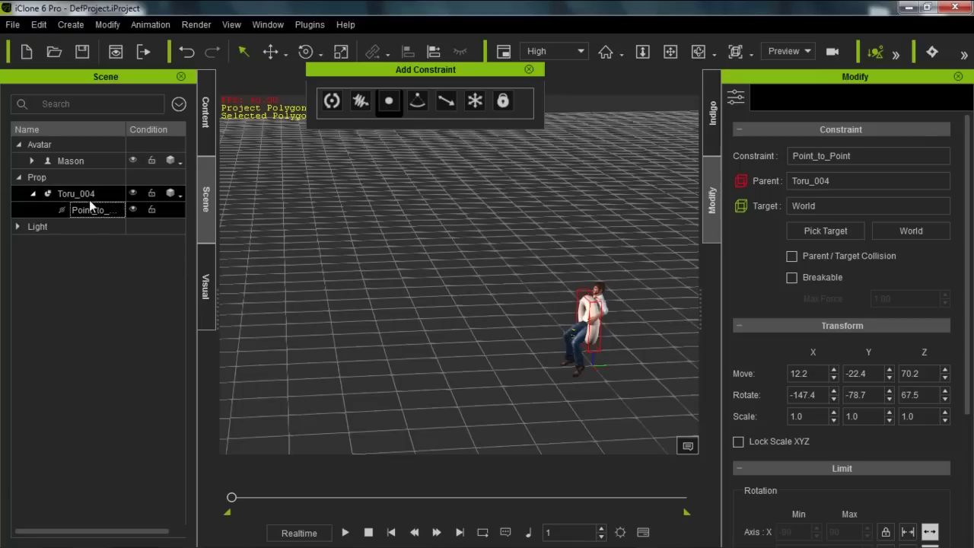
pyautogui.press('Delete')
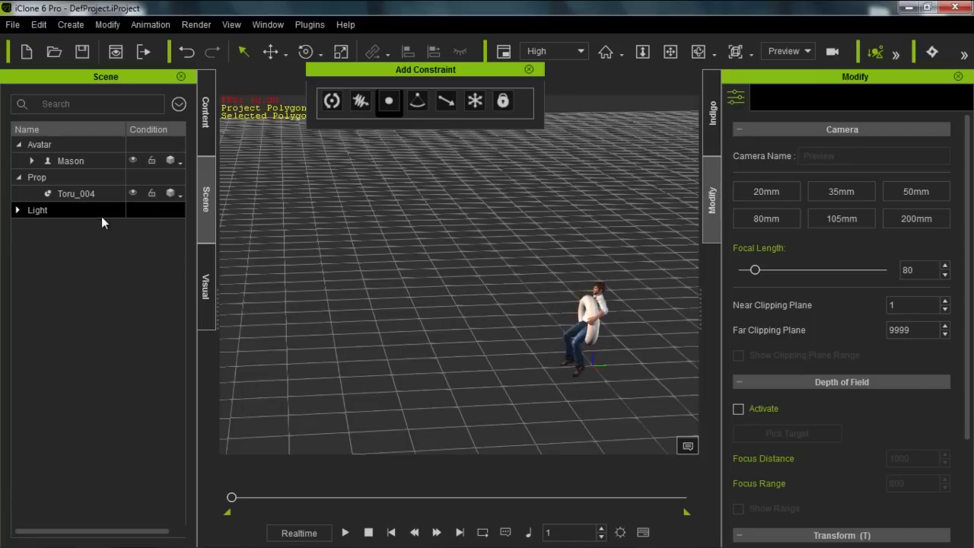
pyautogui.click(345, 533)
pyautogui.click(370, 533)
# - Attach a Generic constraint to the upper part of the torus and play the simulation with its default limits
pyautogui.moveTo(624, 404); pyautogui.dragTo(507, 245, button='middle')
pyautogui.moveTo(507, 245); pyautogui.dragTo(593, 391, button='right')
pyautogui.scroll(4, 508, 243)
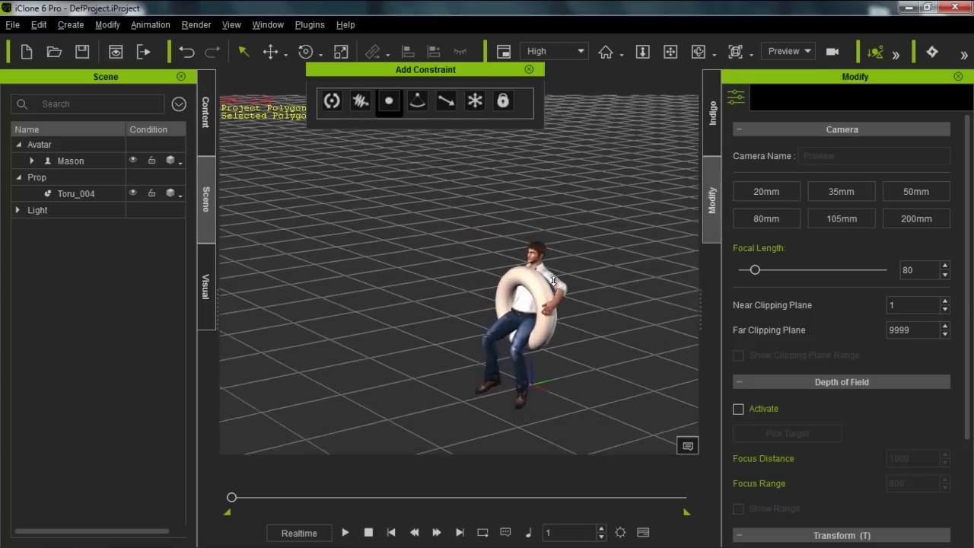
pyautogui.moveTo(508, 248); pyautogui.dragTo(520, 163, button='middle')
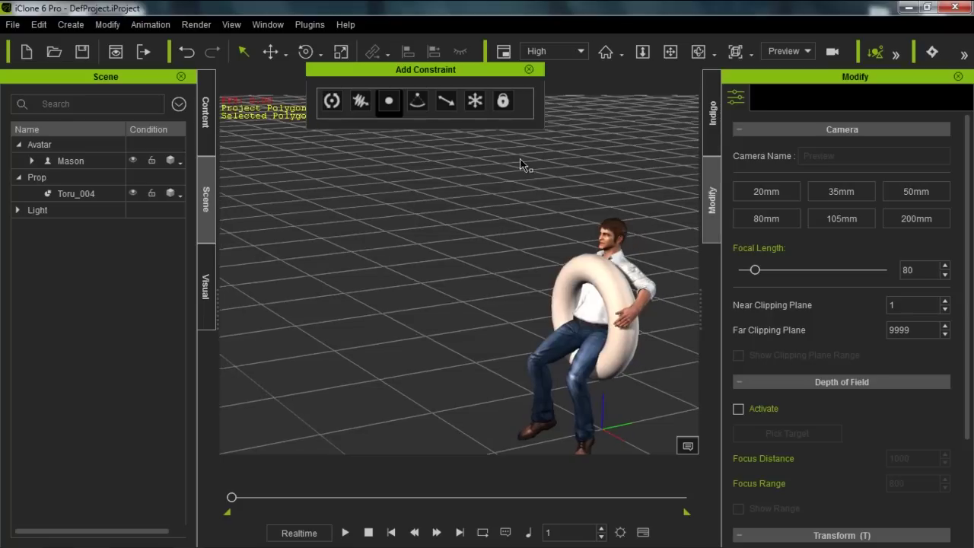
pyautogui.moveTo(475, 101); pyautogui.dragTo(586, 262)
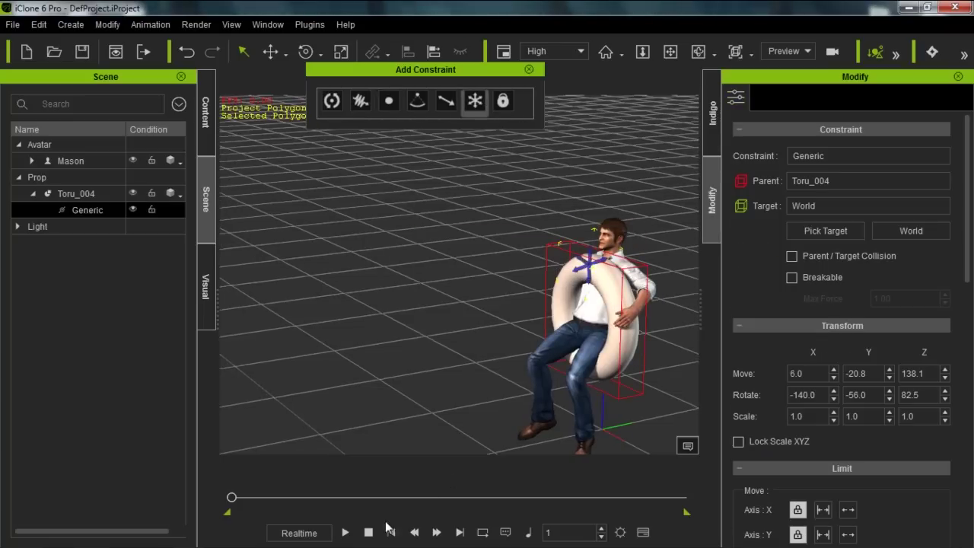
pyautogui.click(345, 533)
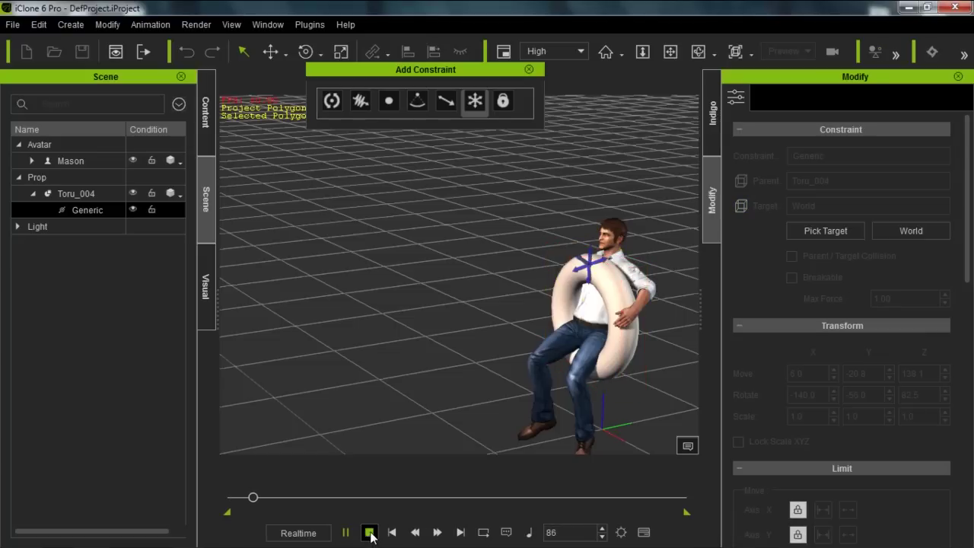
pyautogui.click(369, 533)
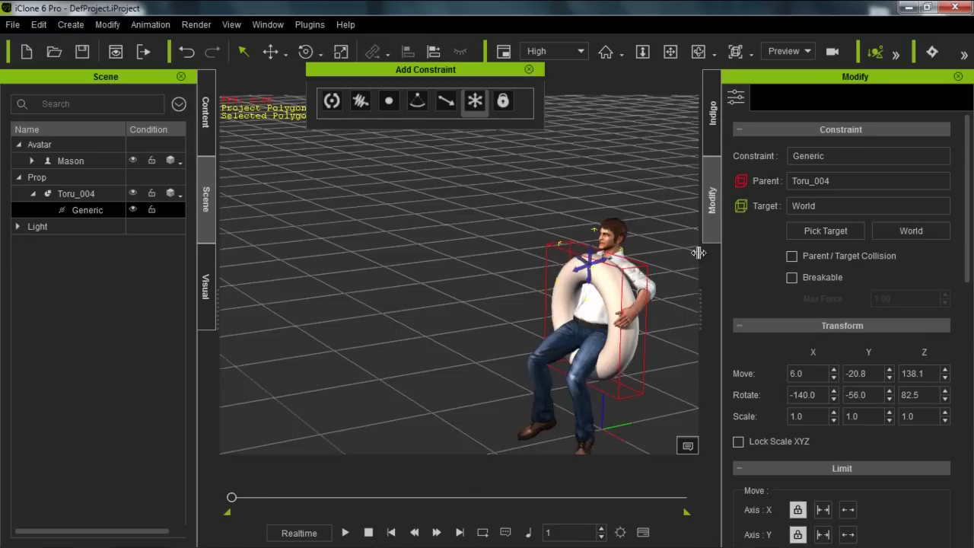
# - Set the Generic constraint's X, Y and Z rotation limits to free and play the simulation
pyautogui.moveTo(970, 222); pyautogui.dragTo(972, 354)
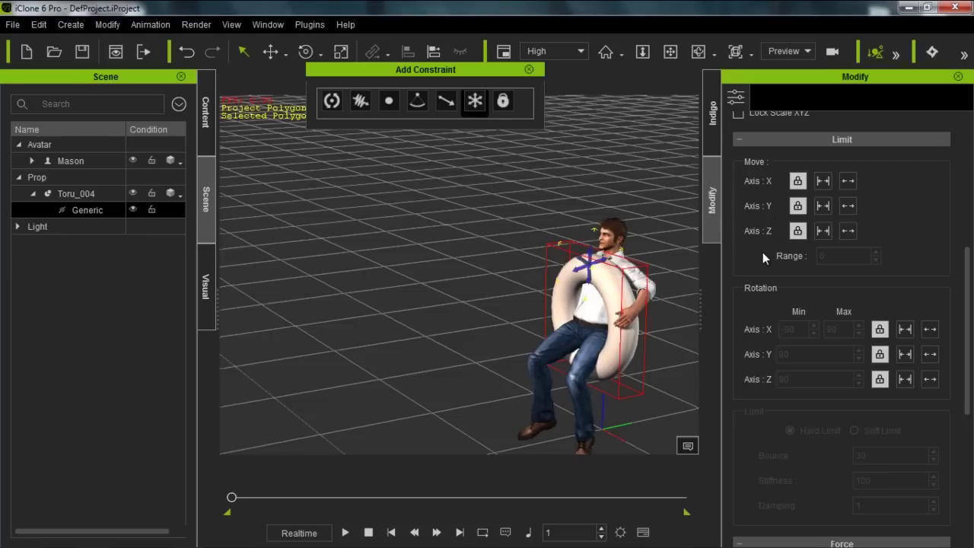
pyautogui.click(930, 330)
pyautogui.click(930, 354)
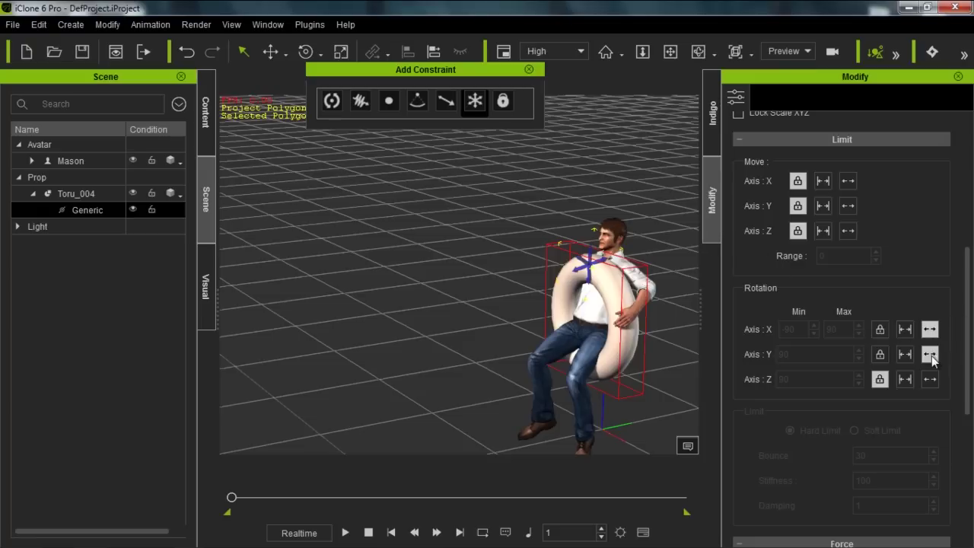
pyautogui.click(930, 379)
pyautogui.click(346, 532)
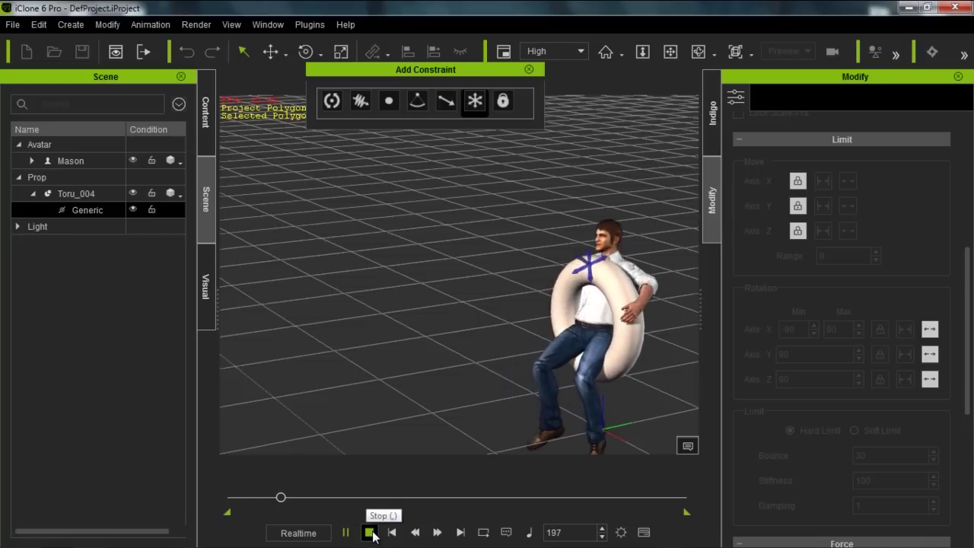
pyautogui.click(369, 532)
# - Move the Generic constraint up and well away from the torus, in front of the avatar, and play the simulation
pyautogui.moveTo(559, 330); pyautogui.dragTo(536, 239, button='right')
pyautogui.scroll(-2, 537, 323)
pyautogui.moveTo(546, 315); pyautogui.dragTo(569, 325, button='middle')
pyautogui.moveTo(570, 329); pyautogui.dragTo(580, 363, button='right')
pyautogui.click(102, 197)
pyautogui.click(98, 209)
pyautogui.moveTo(587, 268); pyautogui.dragTo(479, 196)
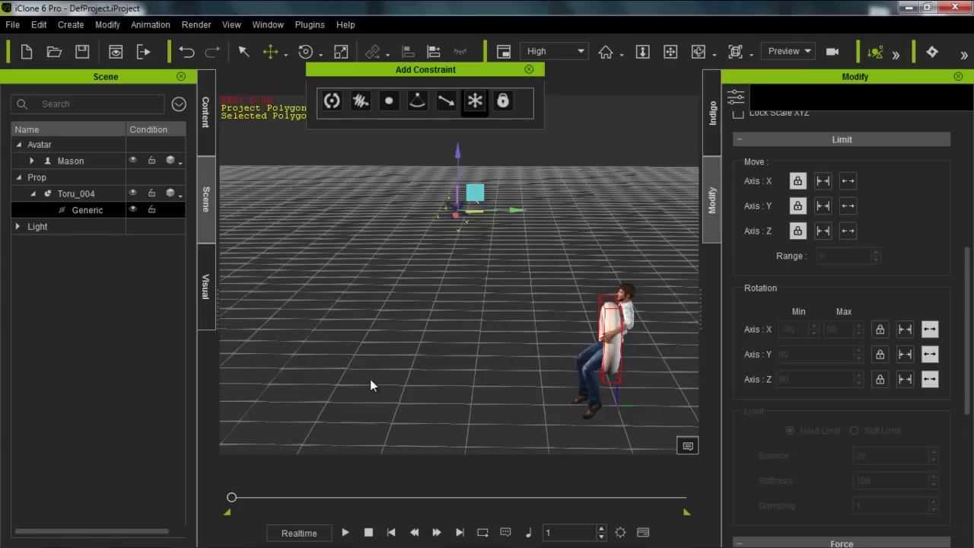
pyautogui.click(348, 532)
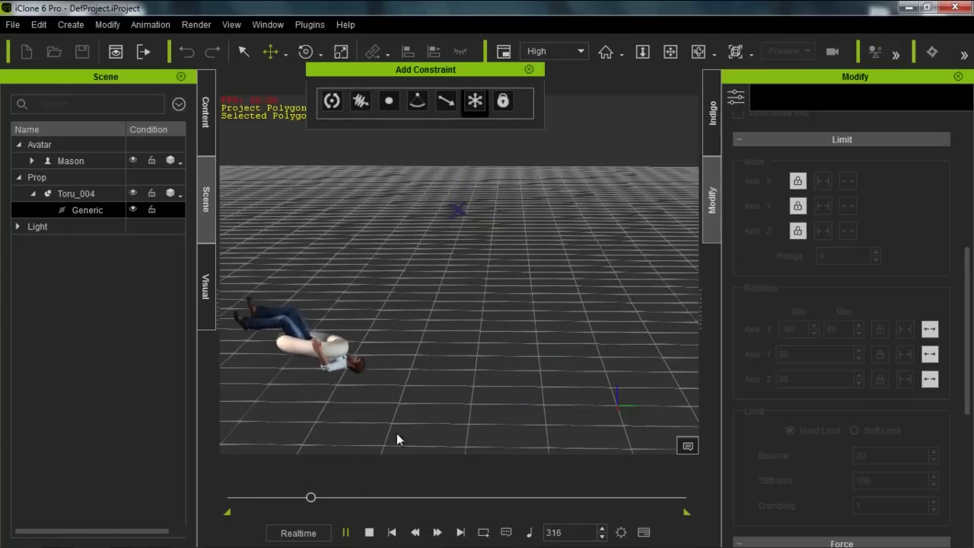
pyautogui.click(370, 533)
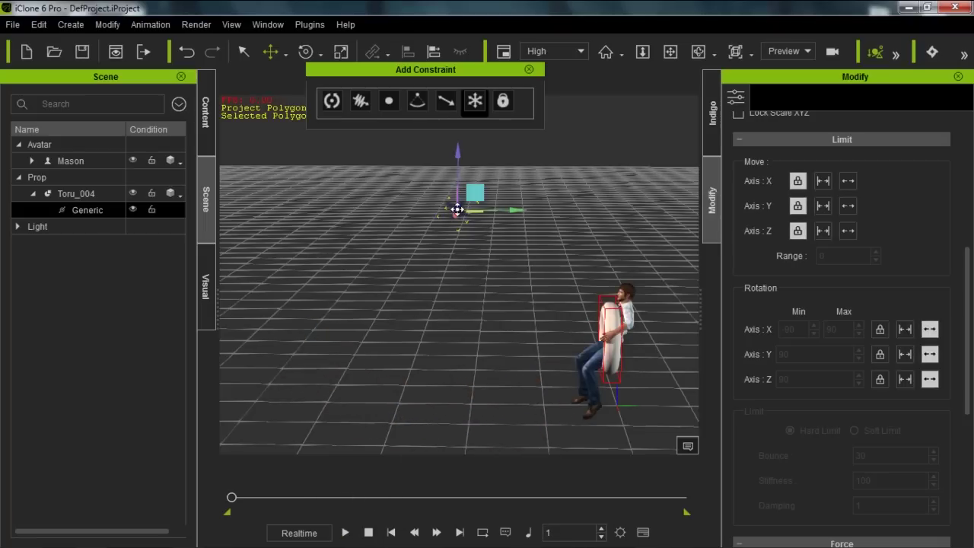
# - Shift the Generic constraint lower and slightly farther from the torus, and play and stop the simulation
pyautogui.moveTo(455, 216); pyautogui.dragTo(438, 260)
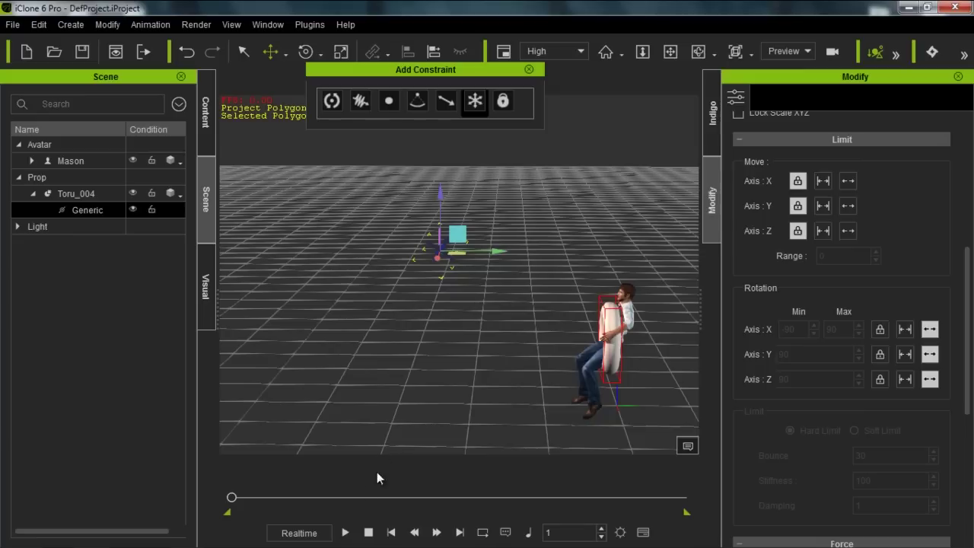
pyautogui.click(345, 533)
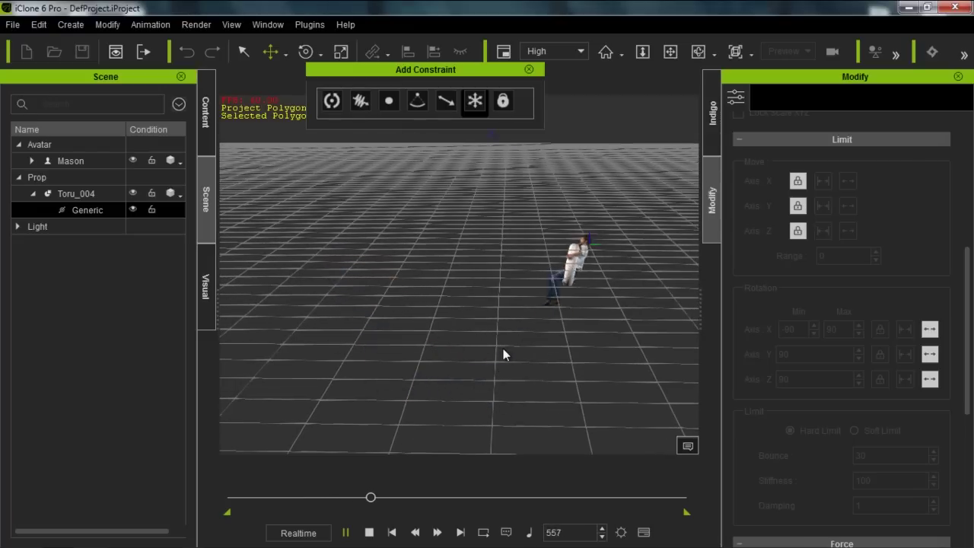
pyautogui.click(370, 532)
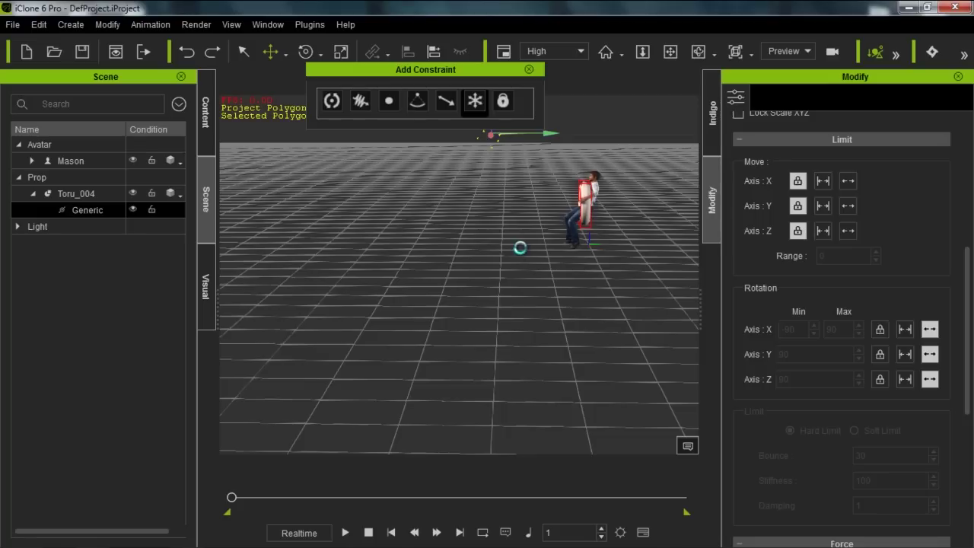
# - Raise the Generic constraint higher above the ground, in front of the torus and avatar
pyautogui.moveTo(517, 235); pyautogui.dragTo(501, 334, button='middle')
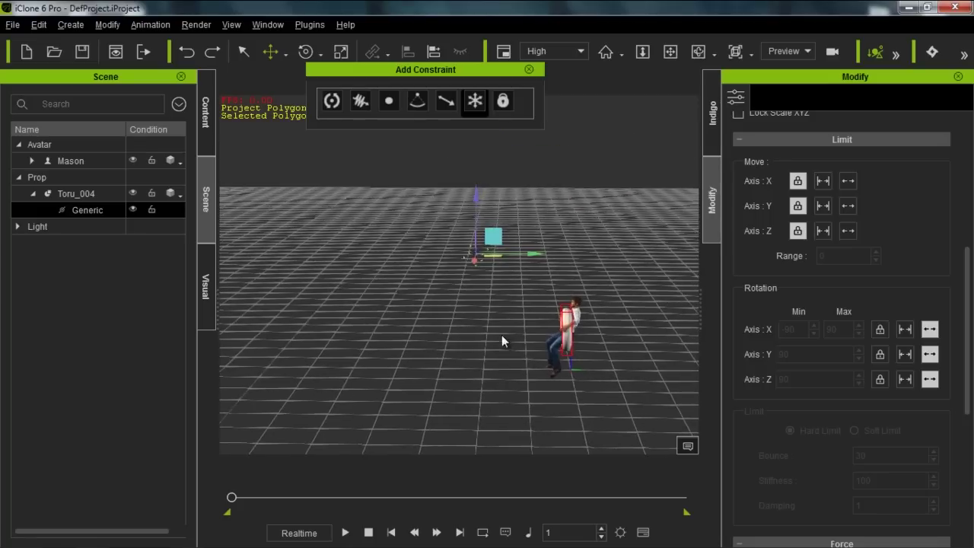
pyautogui.scroll(3, 503, 167)
pyautogui.moveTo(442, 320); pyautogui.dragTo(465, 330, button='right')
pyautogui.moveTo(479, 188); pyautogui.dragTo(480, 141)
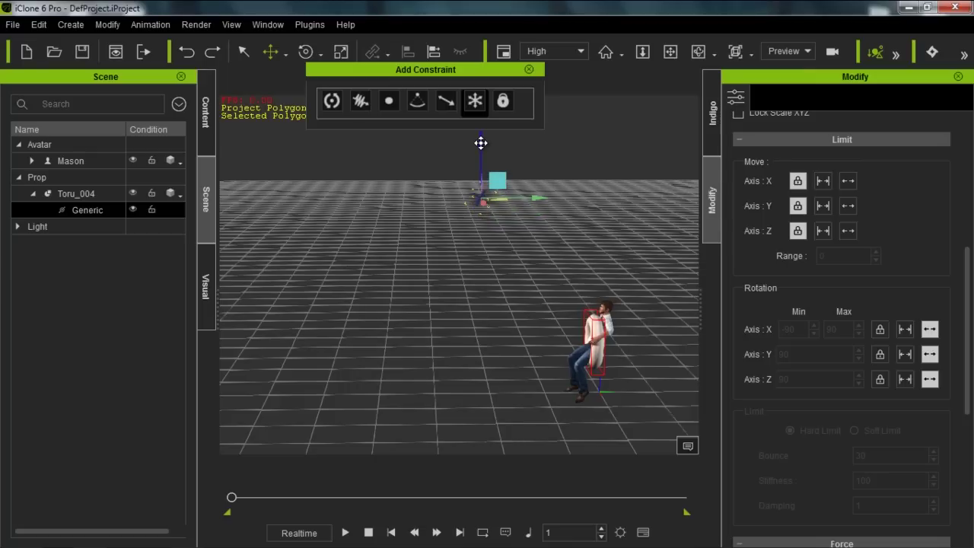
pyautogui.click(609, 333)
pyautogui.moveTo(582, 344); pyautogui.dragTo(578, 249)
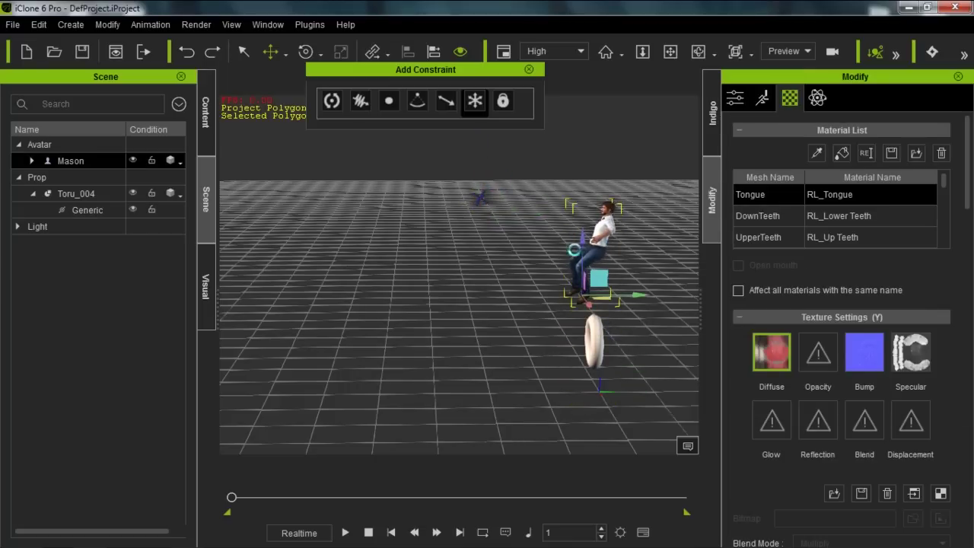
pyautogui.hotkey('ctrl', 'z')
# - Raise the torus Toru_004 with its seated avatar off the ground, and lower its Generic constraint slightly
pyautogui.click(73, 194)
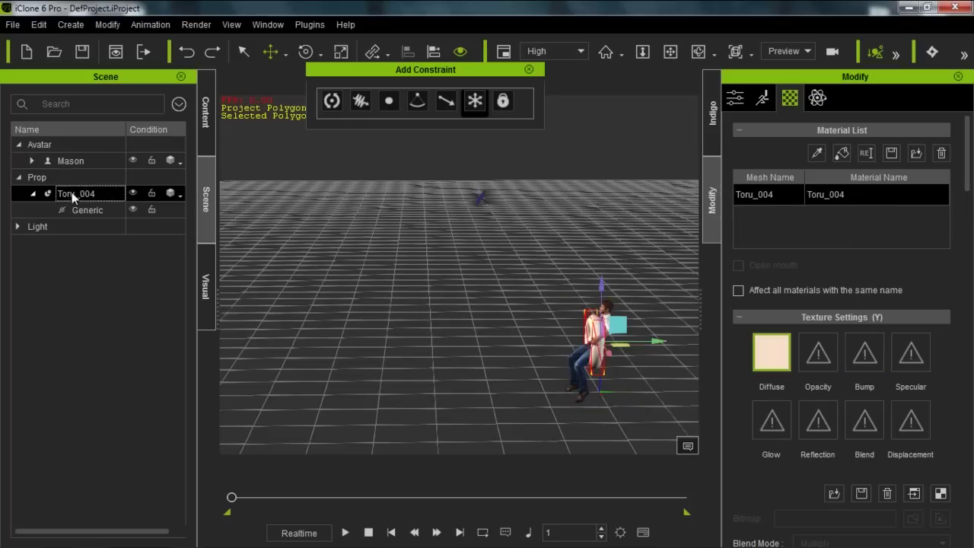
pyautogui.moveTo(598, 286); pyautogui.dragTo(603, 218)
pyautogui.moveTo(503, 222); pyautogui.dragTo(474, 234, button='right')
pyautogui.click(87, 211)
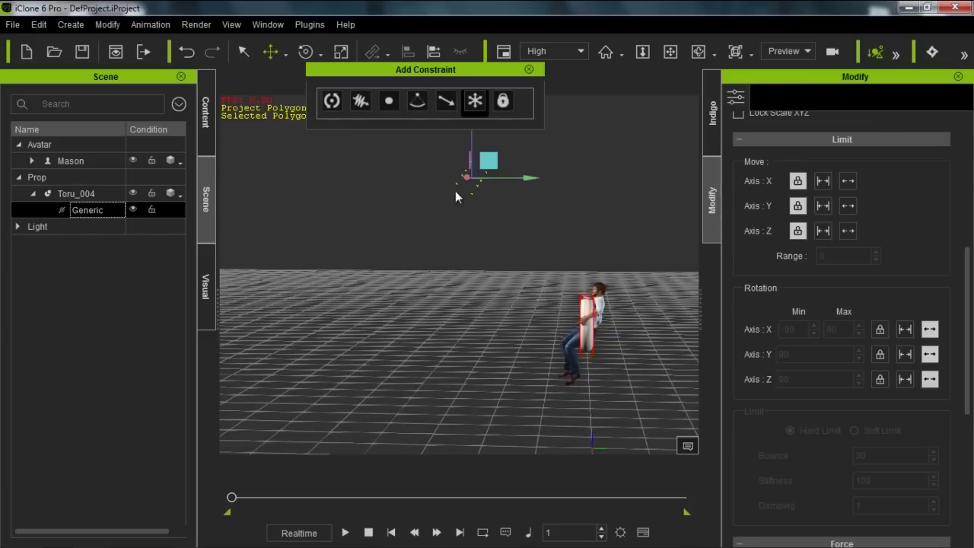
pyautogui.moveTo(472, 135); pyautogui.dragTo(478, 221)
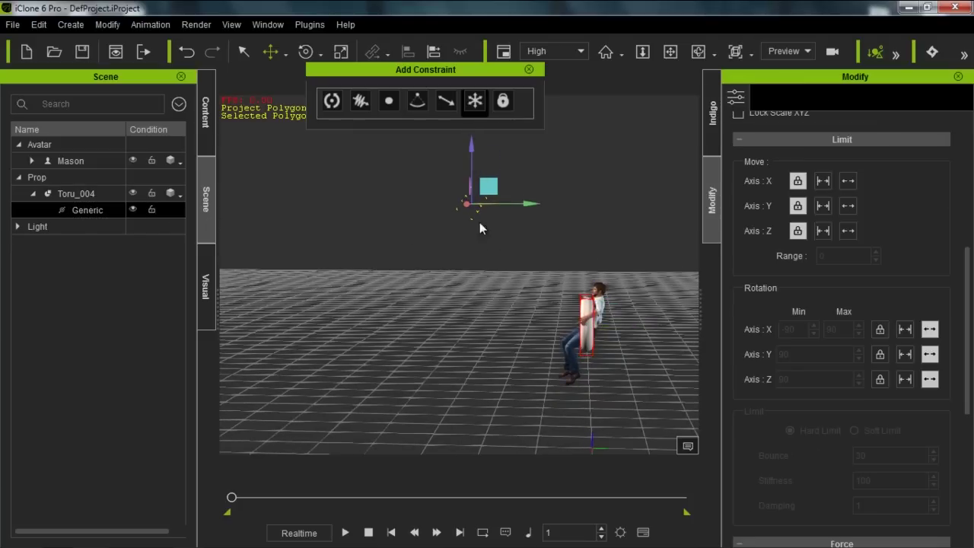
pyautogui.moveTo(468, 376); pyautogui.dragTo(386, 234, button='right')
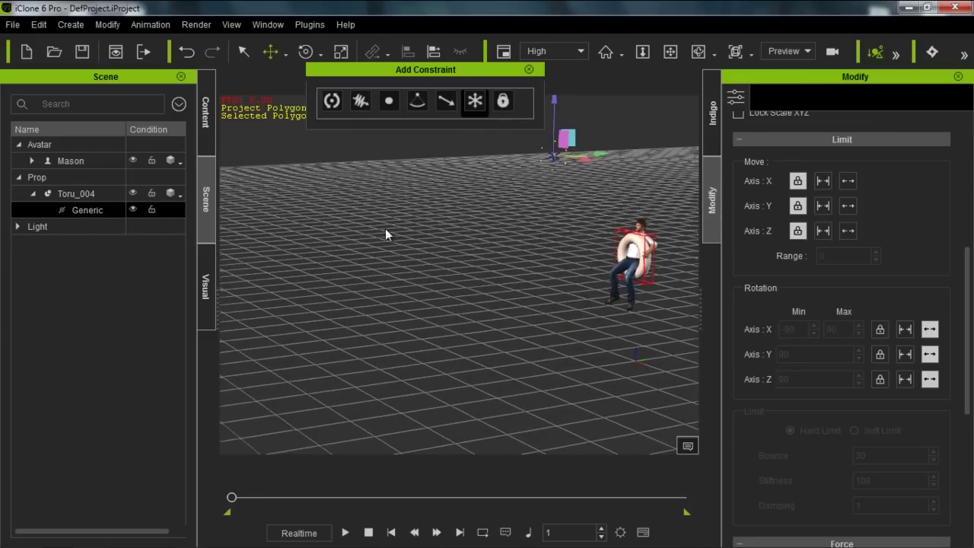
# - Add the SampleBroadleaf tree from the Tree library to the scene near the avatar, at X -400, Y -200
pyautogui.click(204, 125)
pyautogui.scroll(-10, 86, 342)
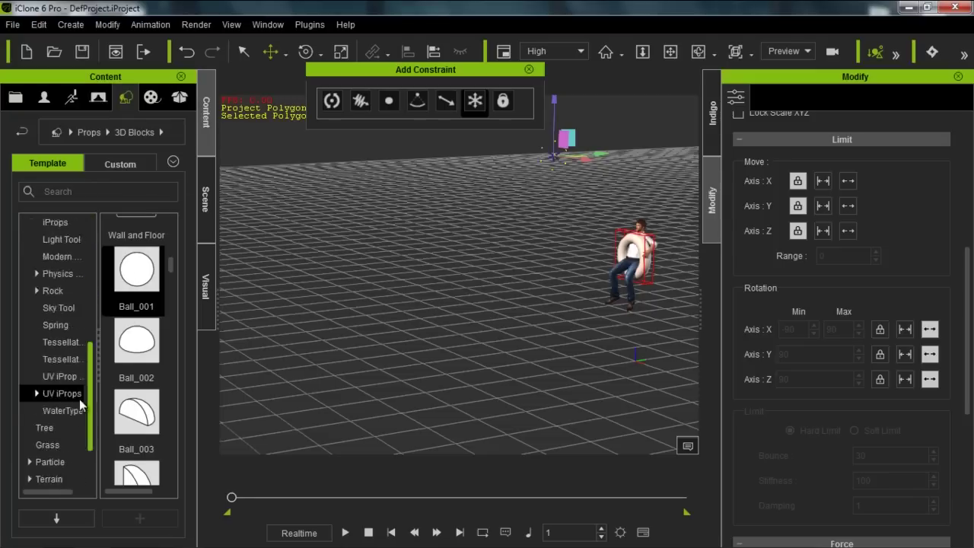
pyautogui.scroll(-2, 83, 415)
pyautogui.click(46, 360)
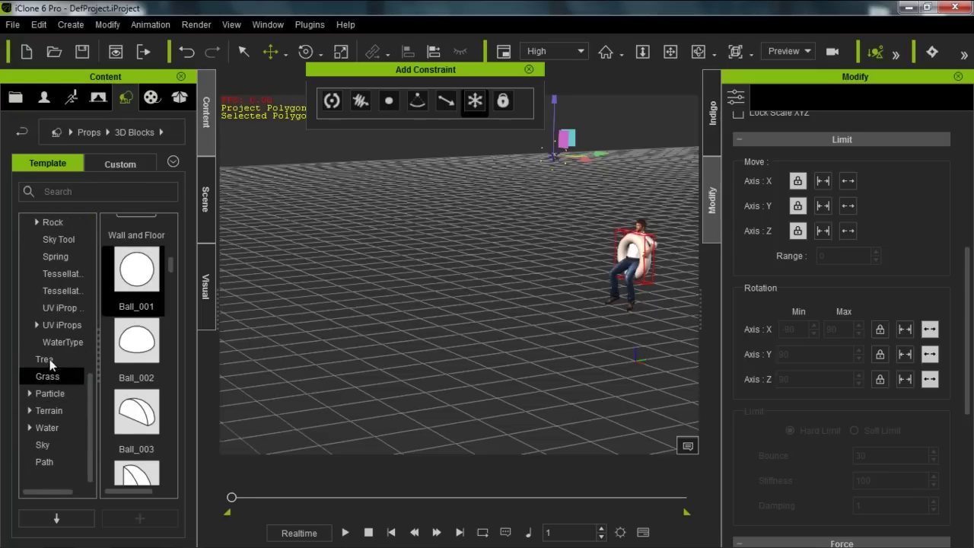
pyautogui.moveTo(170, 321); pyautogui.dragTo(174, 430)
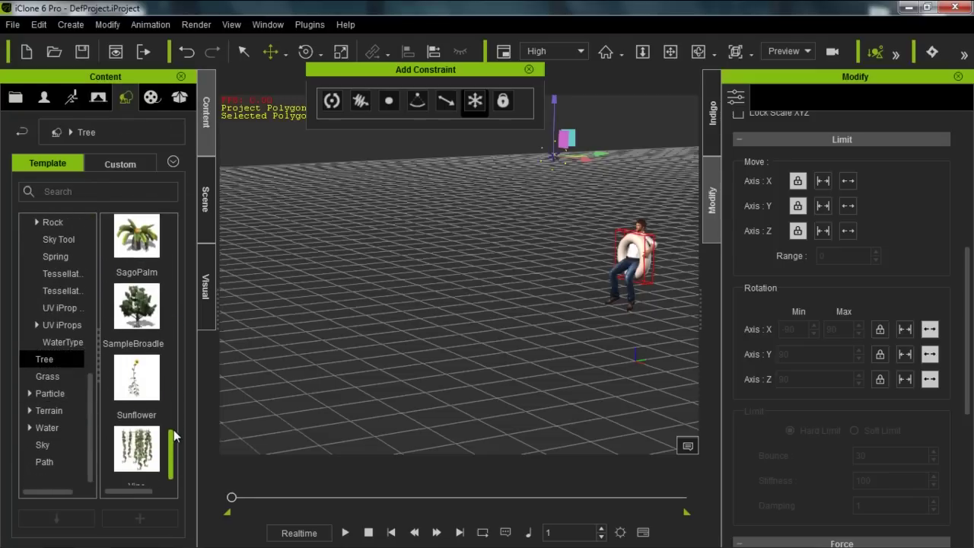
pyautogui.moveTo(146, 321); pyautogui.dragTo(483, 342)
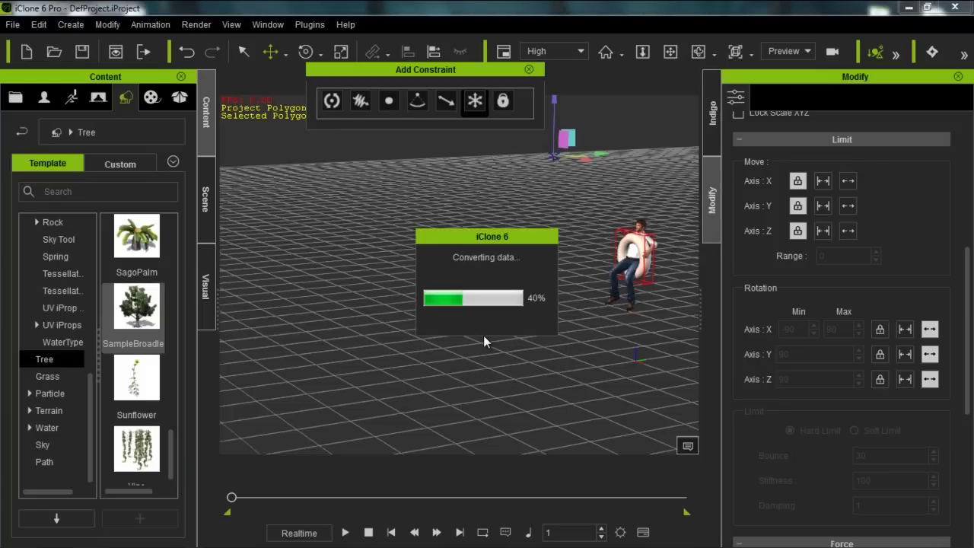
pyautogui.moveTo(582, 288); pyautogui.dragTo(433, 312, button='middle')
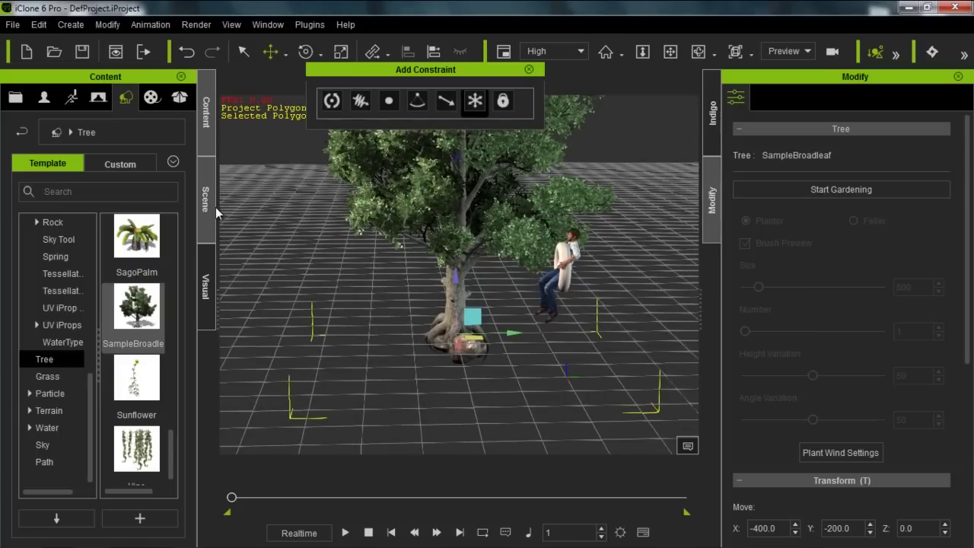
# - Lower the torus Toru_004 with its seated avatar to a Z position of 141.2
pyautogui.click(202, 176)
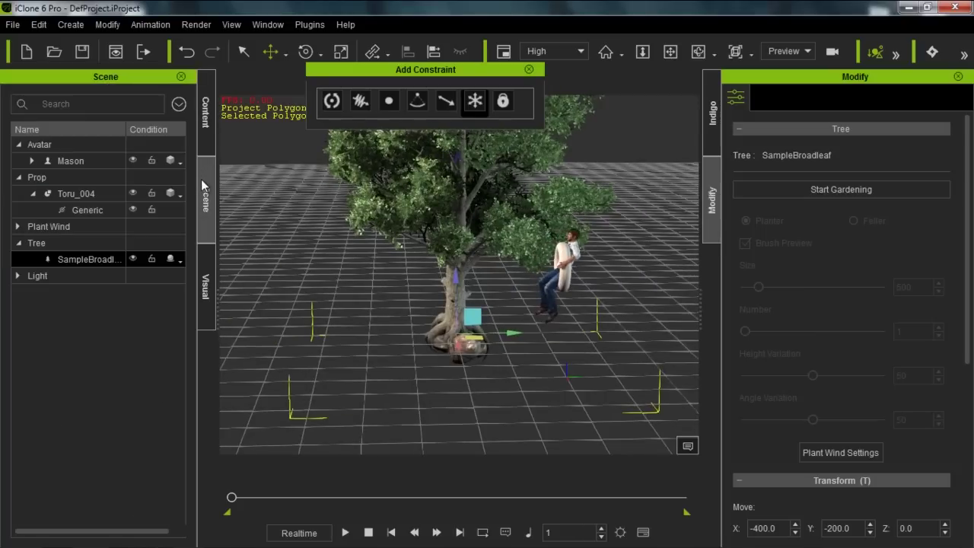
pyautogui.click(84, 195)
pyautogui.moveTo(568, 210); pyautogui.dragTo(565, 259)
pyautogui.moveTo(447, 319); pyautogui.dragTo(701, 298, button='right')
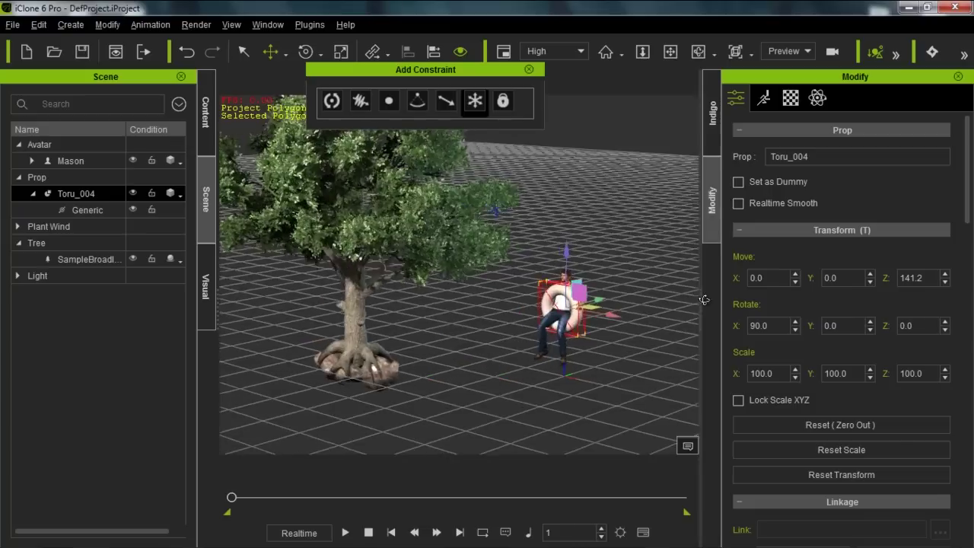
pyautogui.moveTo(372, 369); pyautogui.dragTo(591, 346, button='right')
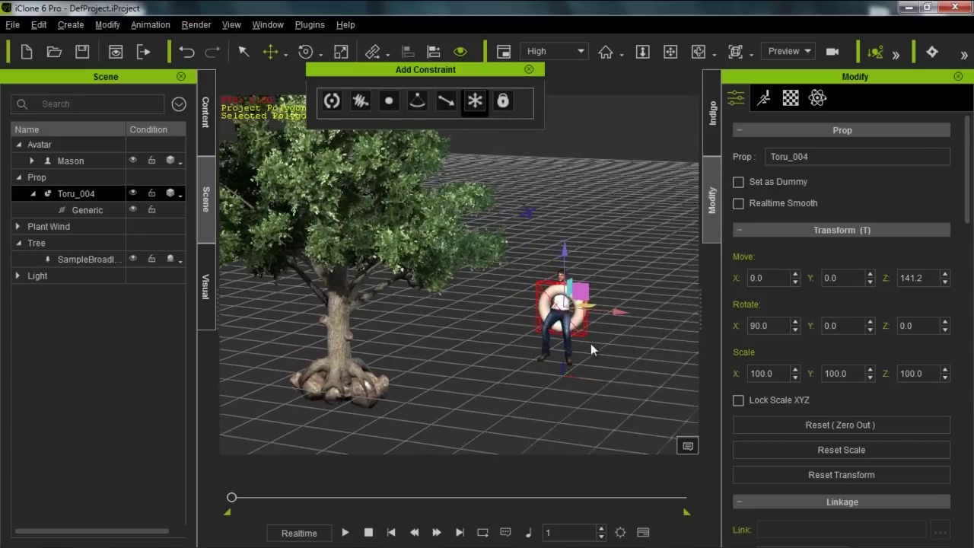
# - Scale the SampleBroadleaf tree up uniformly until its branches reach out over the avatar's area
pyautogui.click(338, 324)
pyautogui.press('r')
pyautogui.moveTo(339, 377); pyautogui.dragTo(404, 274)
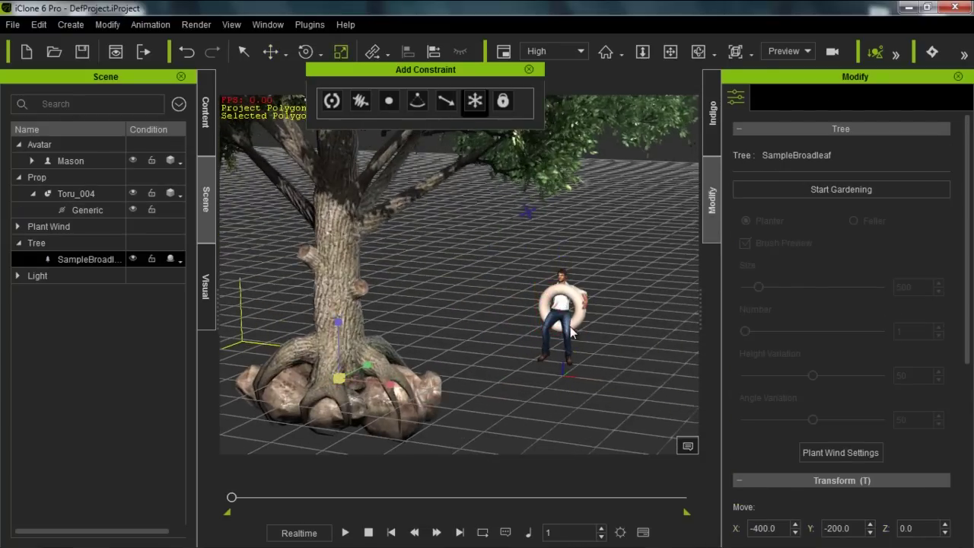
pyautogui.moveTo(594, 334); pyautogui.dragTo(529, 351, button='right')
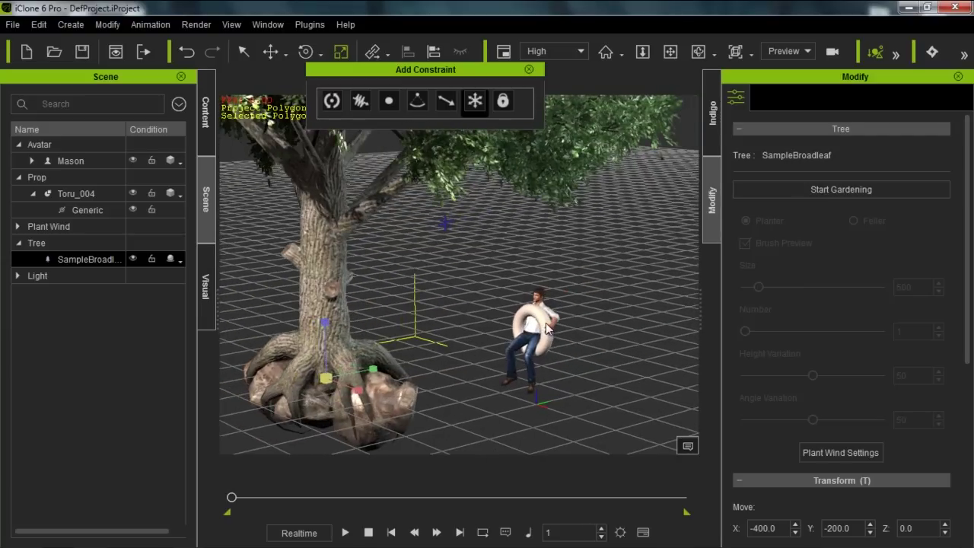
# - Move the torus toward the tree branch to X -105.2, Y -24.9, Z 218.2, and play and stop the simulation
pyautogui.click(547, 329)
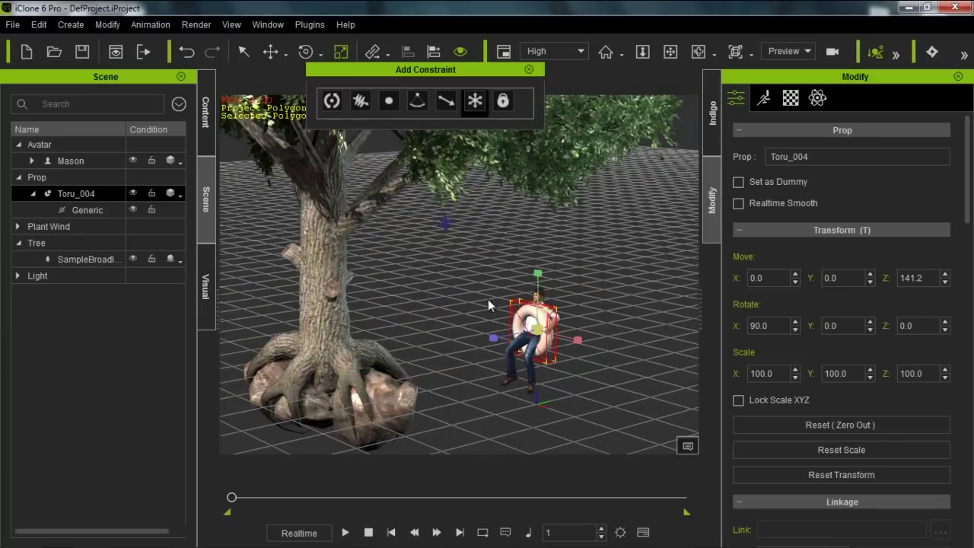
pyautogui.press('w')
pyautogui.moveTo(595, 368); pyautogui.dragTo(561, 305, button='right')
pyautogui.moveTo(563, 312); pyautogui.dragTo(547, 274)
pyautogui.moveTo(547, 274); pyautogui.dragTo(685, 288, button='right')
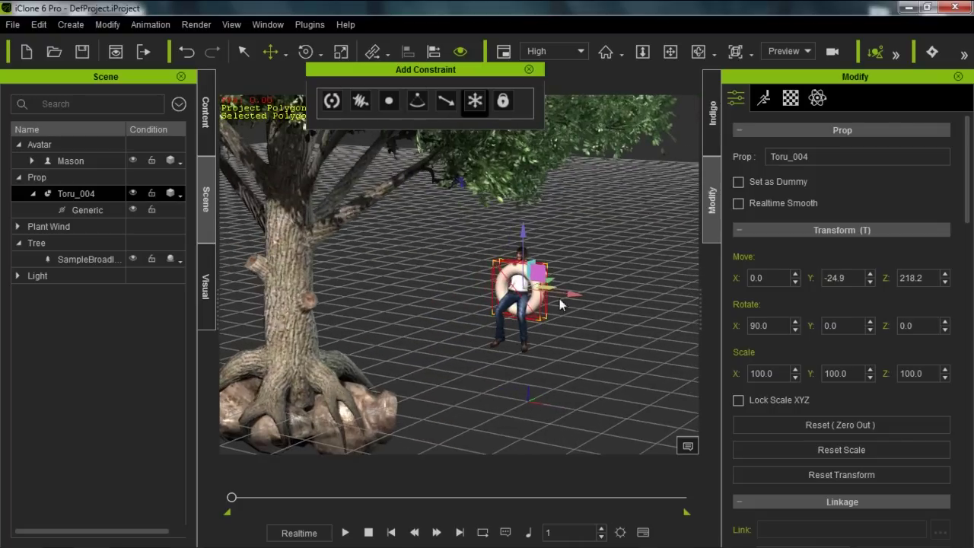
pyautogui.moveTo(578, 295); pyautogui.dragTo(527, 287)
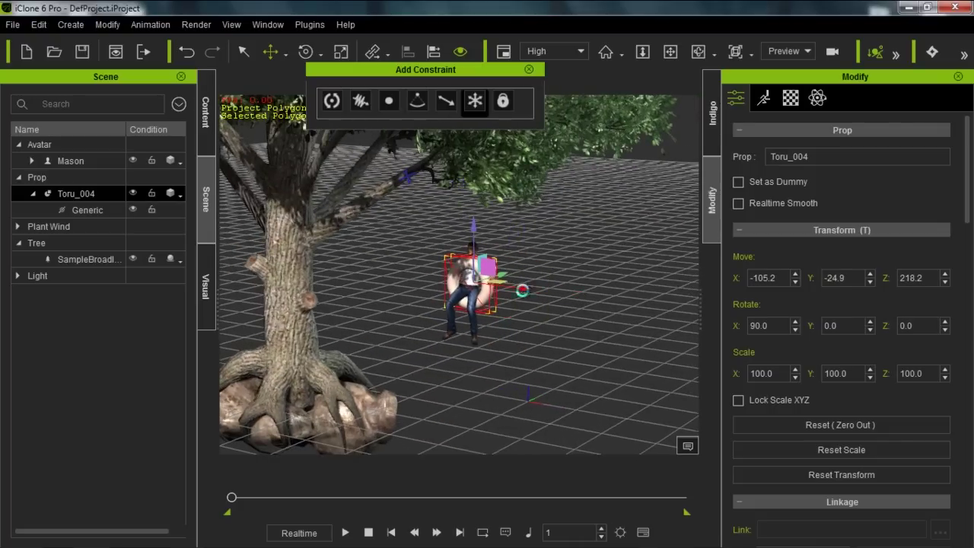
pyautogui.moveTo(445, 341); pyautogui.dragTo(305, 344, button='right')
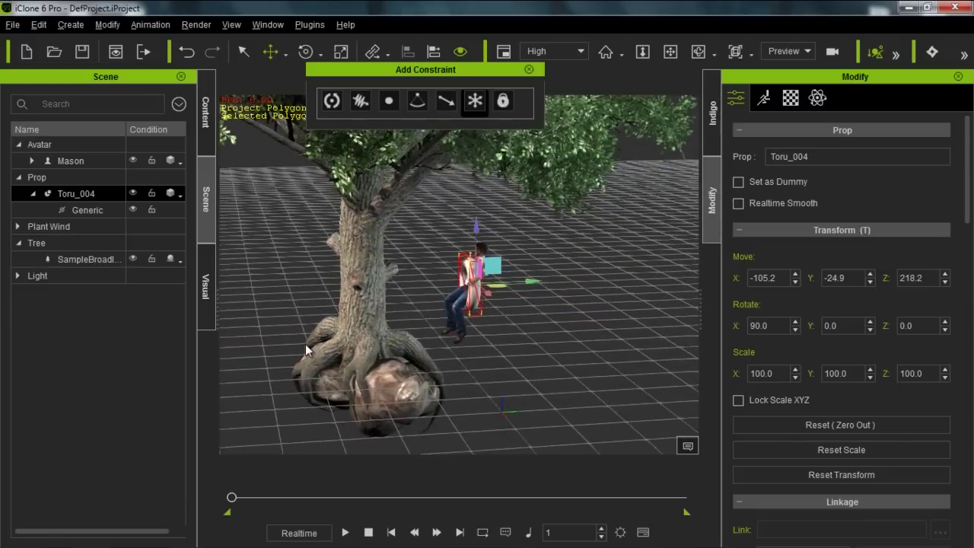
pyautogui.moveTo(368, 325); pyautogui.dragTo(493, 326, button='right')
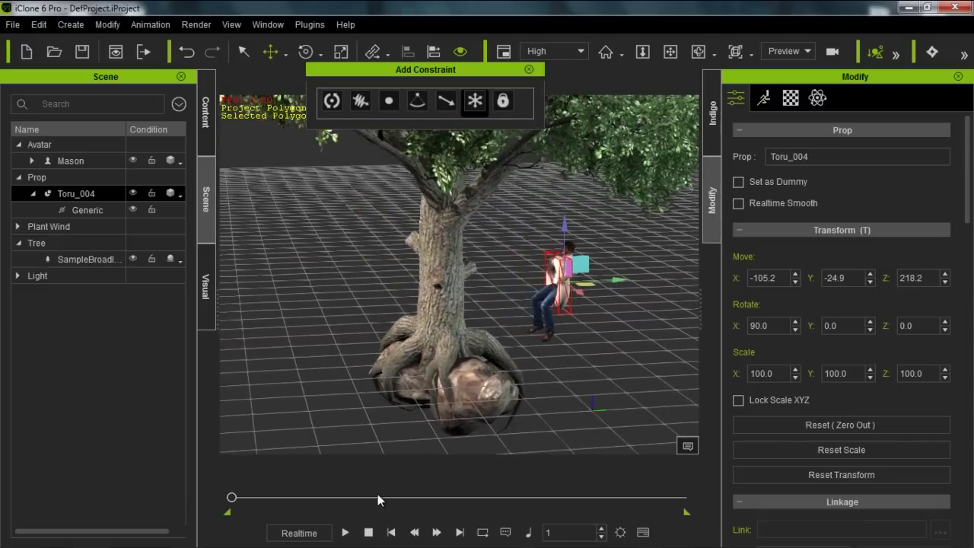
pyautogui.click(346, 533)
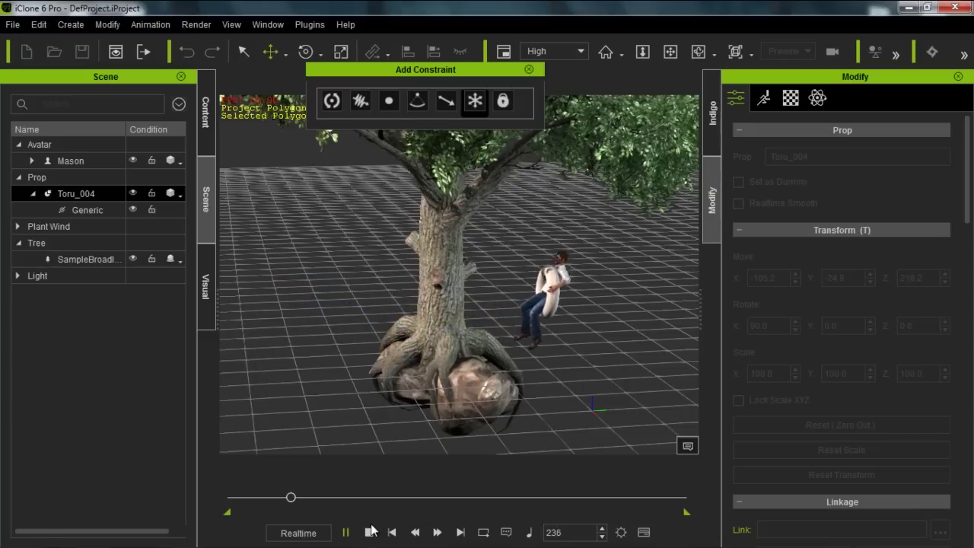
pyautogui.click(370, 532)
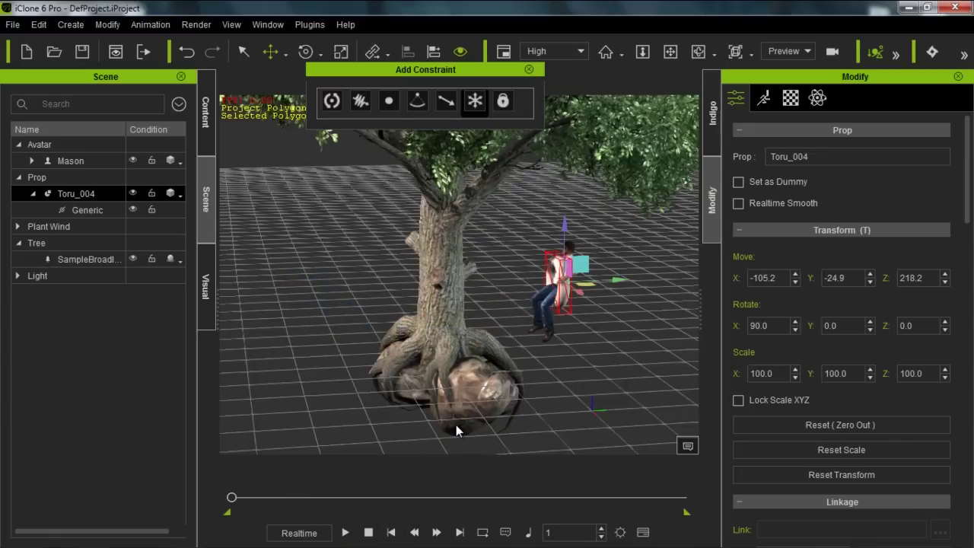
# - Add the Soft_b strip from the gray Cloth Template physics props to the ground below the avatar at X -100, Y -100
pyautogui.moveTo(384, 389); pyautogui.dragTo(538, 335, button='right')
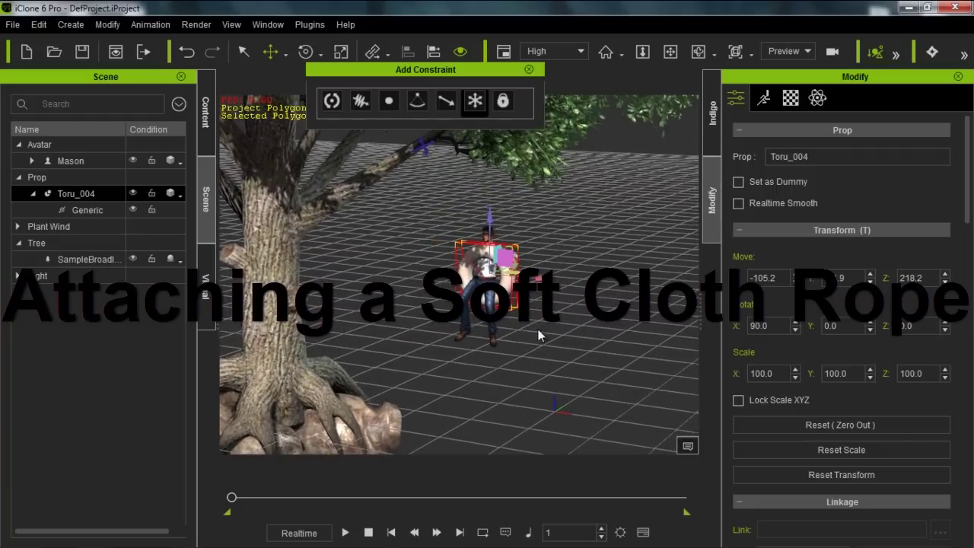
pyautogui.click(207, 115)
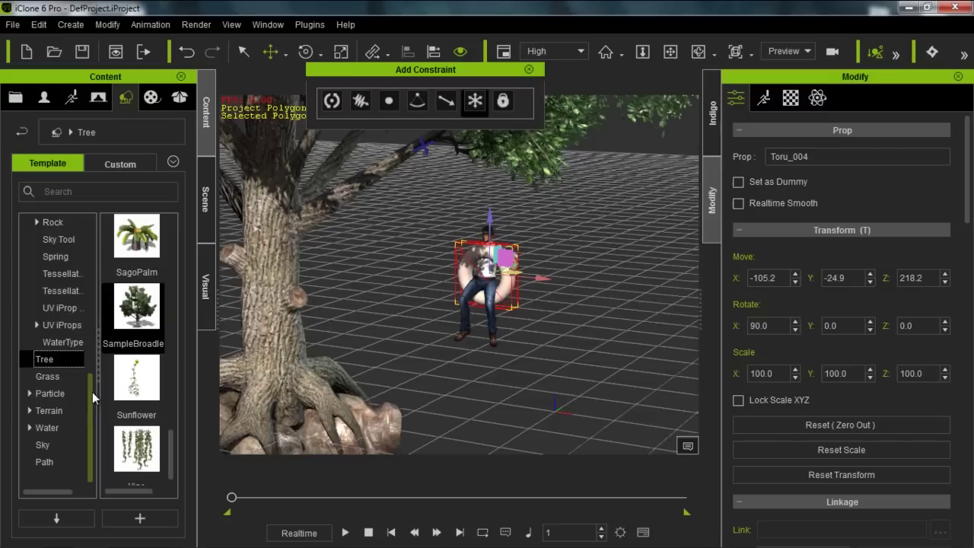
pyautogui.moveTo(92, 391); pyautogui.dragTo(72, 332)
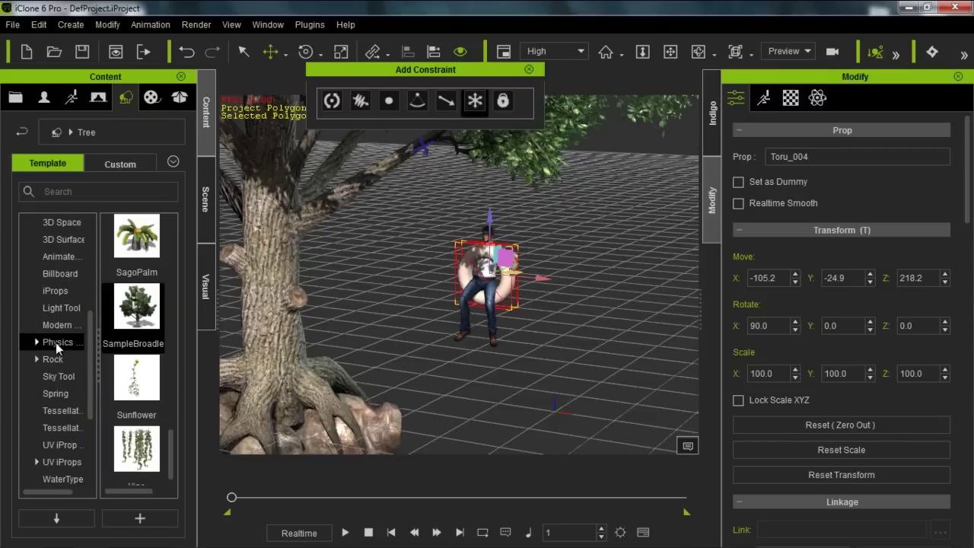
pyautogui.click(55, 342)
pyautogui.click(37, 343)
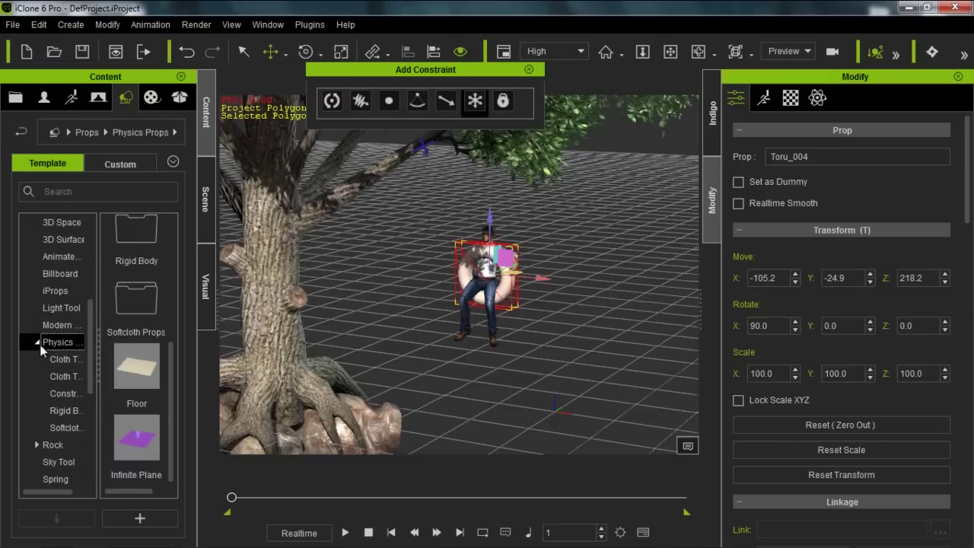
pyautogui.click(76, 363)
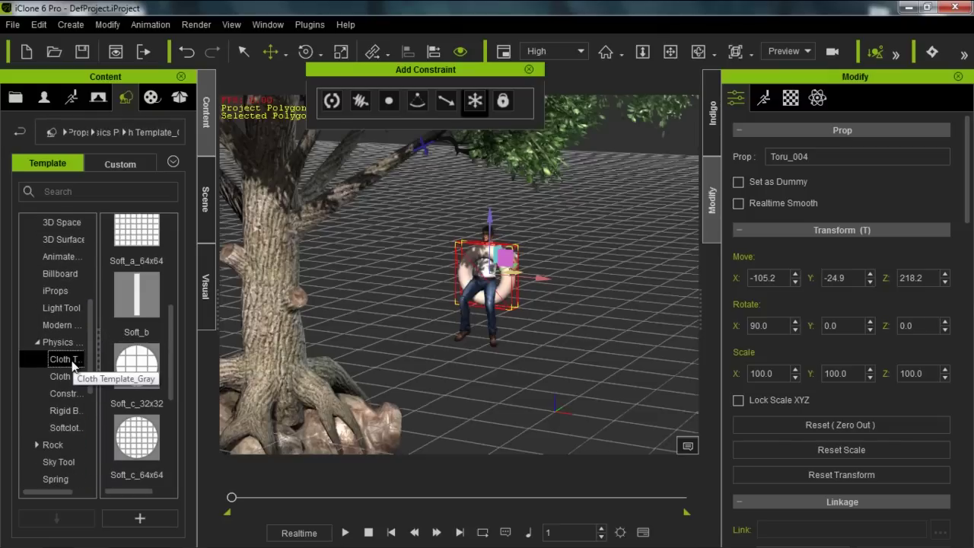
pyautogui.moveTo(173, 341); pyautogui.dragTo(466, 411)
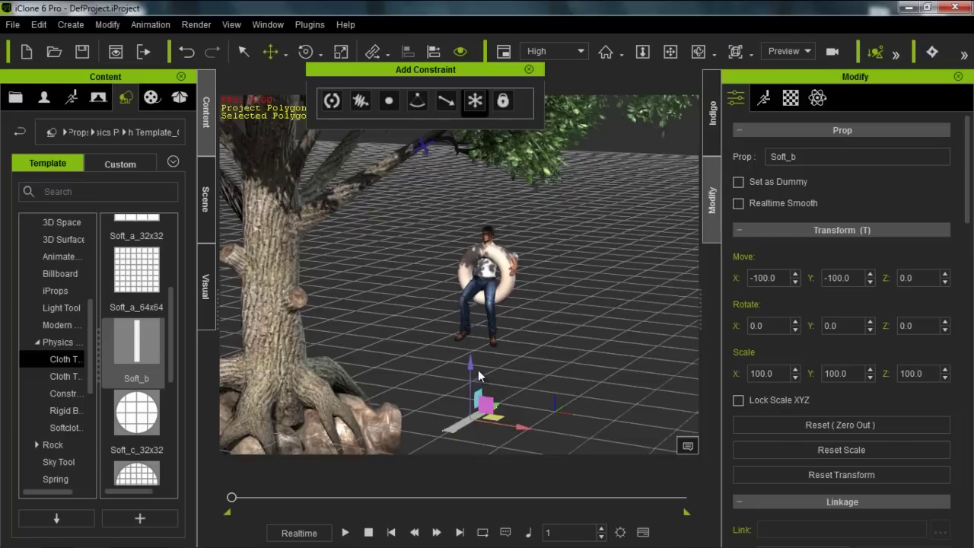
# - Raise the Soft_b cloth strip to a Z position of 60.4 and play the simulation
pyautogui.moveTo(476, 367); pyautogui.dragTo(469, 348)
pyautogui.scroll(2, 528, 378)
pyautogui.moveTo(529, 378); pyautogui.dragTo(527, 404, button='right')
pyautogui.scroll(1, 525, 365)
pyautogui.moveTo(526, 365); pyautogui.dragTo(534, 309, button='middle')
pyautogui.scroll(3, 561, 394)
pyautogui.moveTo(524, 261); pyautogui.dragTo(544, 303, button='right')
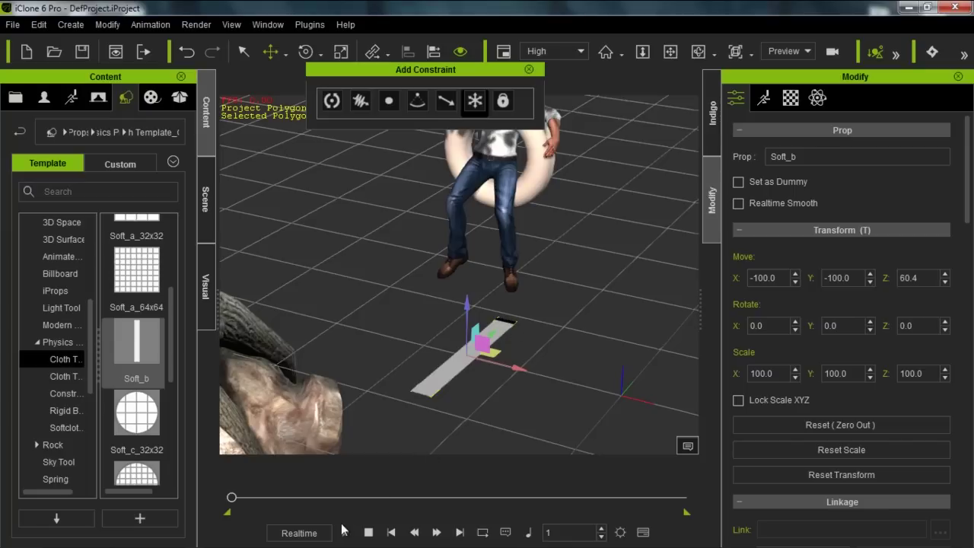
pyautogui.click(344, 532)
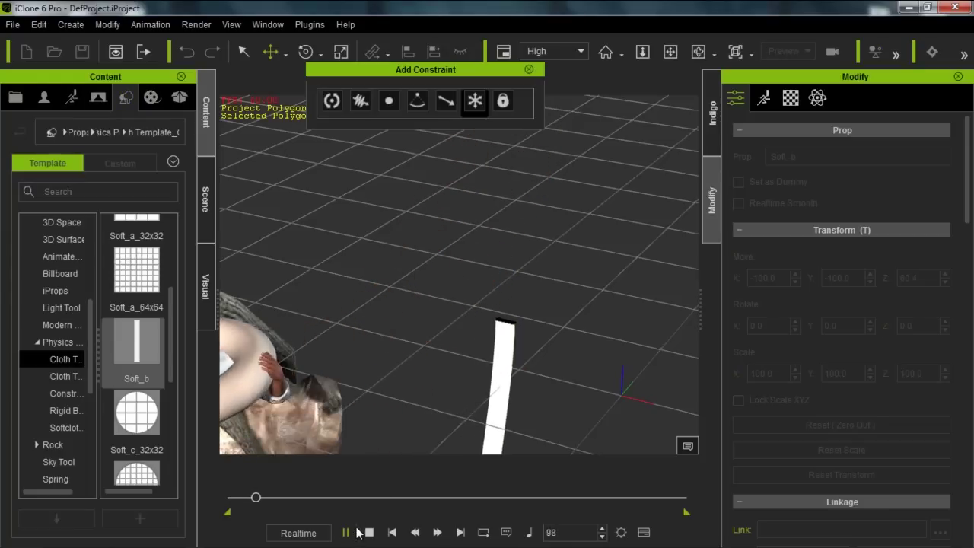
# - Stop the simulation and stand the Soft_b cloth strip upright with an X rotation of 90
pyautogui.click(368, 532)
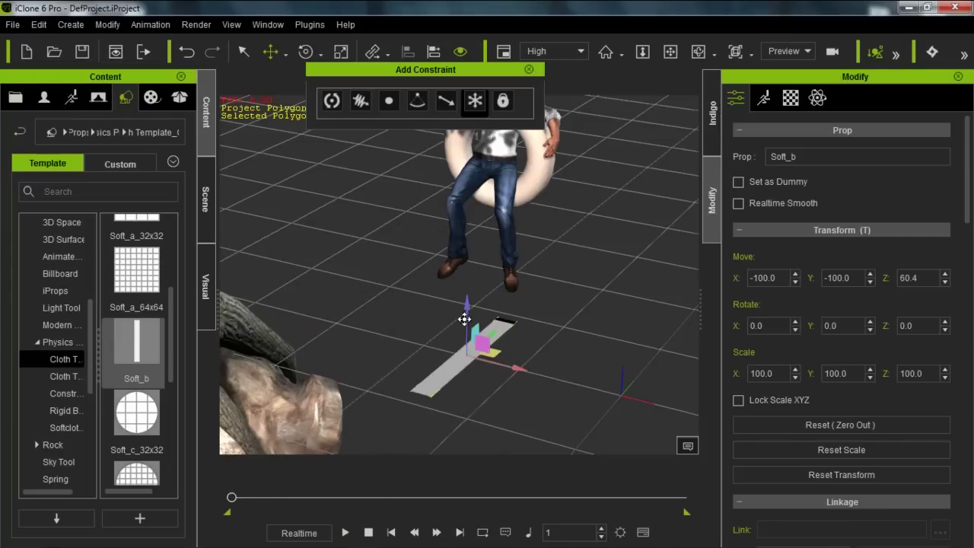
pyautogui.scroll(-2, 601, 336)
pyautogui.moveTo(602, 338); pyautogui.dragTo(627, 315, button='right')
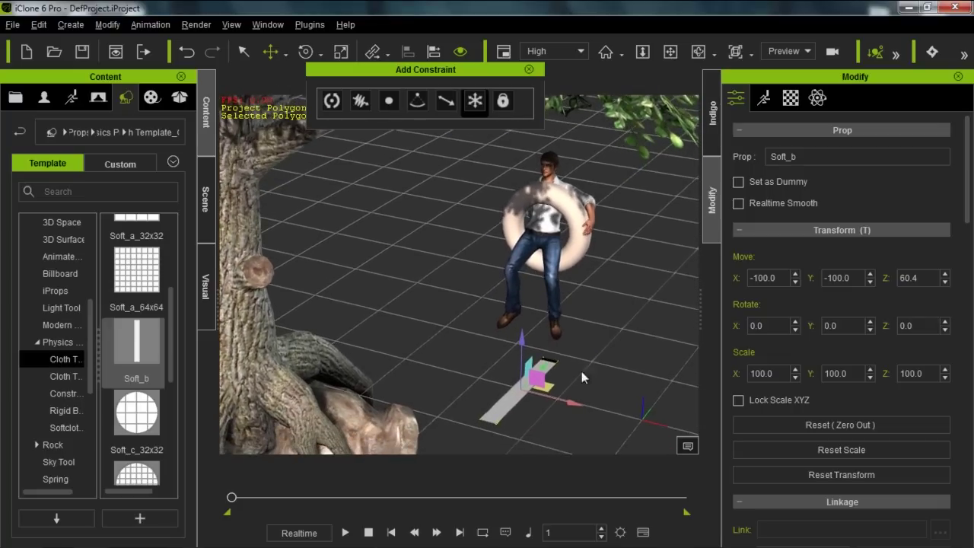
pyautogui.press('e')
pyautogui.moveTo(524, 364); pyautogui.dragTo(494, 431)
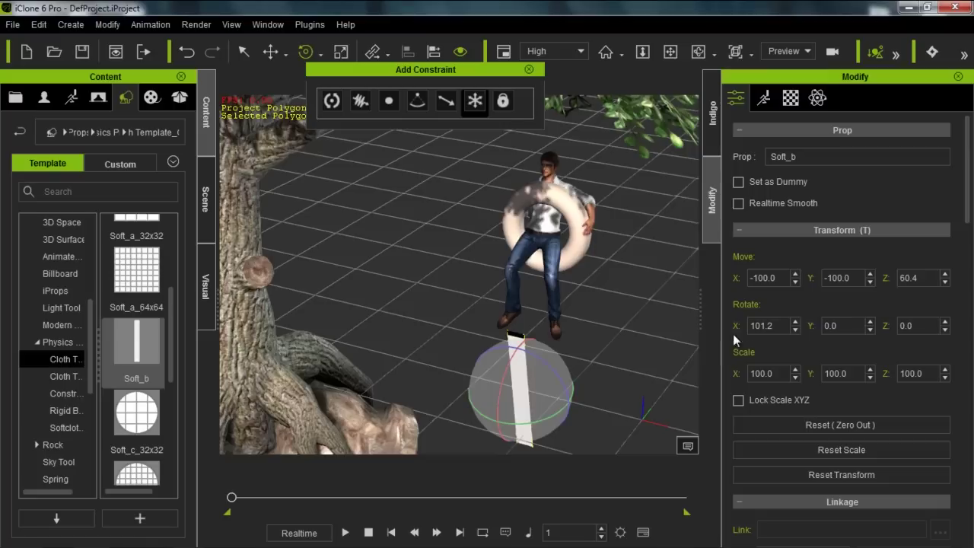
pyautogui.doubleClick(784, 327)
pyautogui.write('90')
pyautogui.press('Return')
# - Scale the Soft_b strip into a long, thin rope with a scale of X 29.3 and Y 350.6
pyautogui.moveTo(571, 296); pyautogui.dragTo(544, 217, button='middle')
pyautogui.scroll(-1, 567, 333)
pyautogui.moveTo(565, 249); pyautogui.dragTo(573, 334, button='middle')
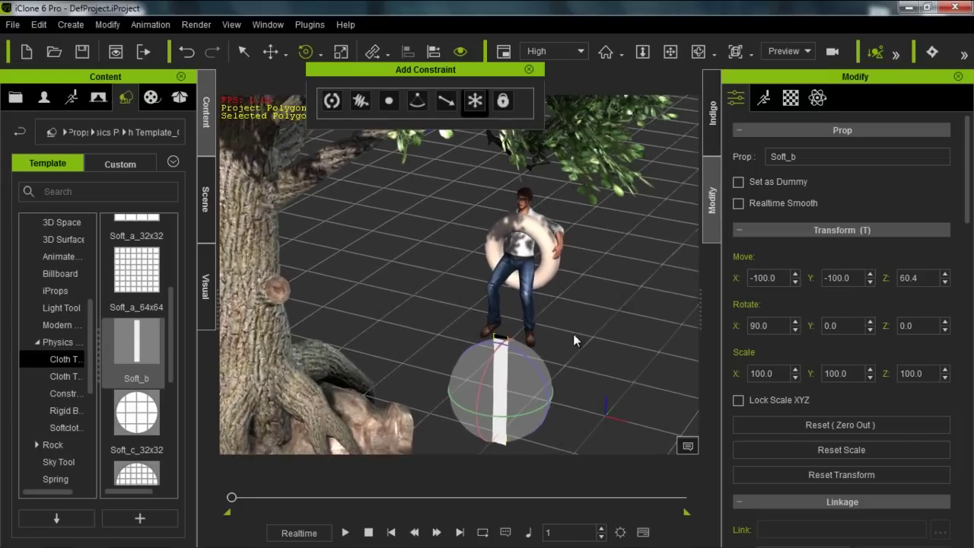
pyautogui.press('r')
pyautogui.moveTo(551, 401); pyautogui.dragTo(379, 381)
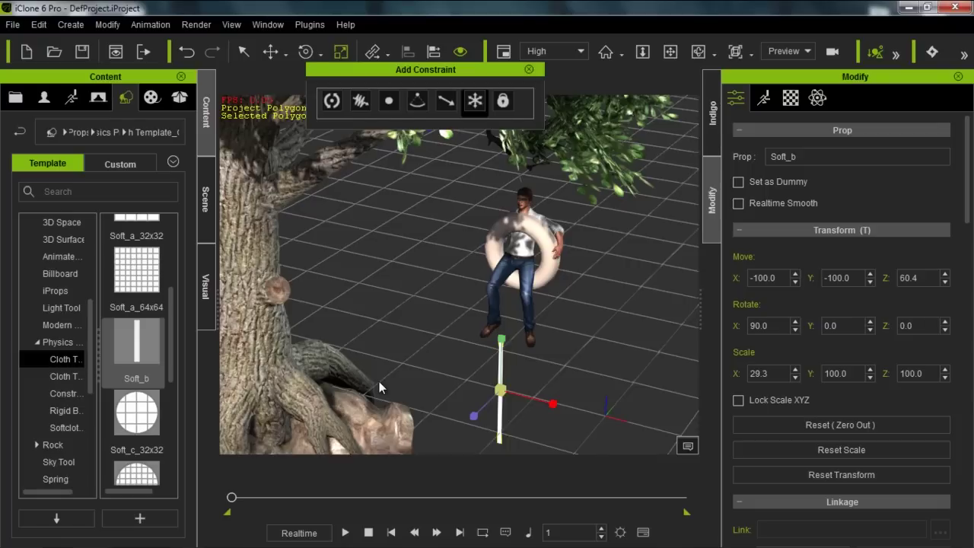
pyautogui.moveTo(502, 337); pyautogui.dragTo(492, 161)
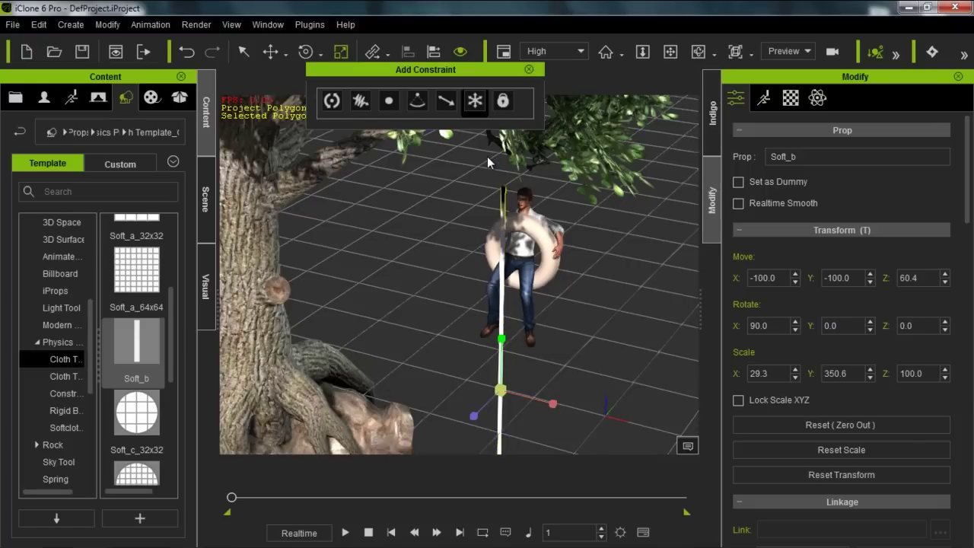
# - Align the Soft_b strip to the torus's Generic constraint on X and Y only, using the pivot
pyautogui.moveTo(569, 325); pyautogui.dragTo(582, 221, button='right')
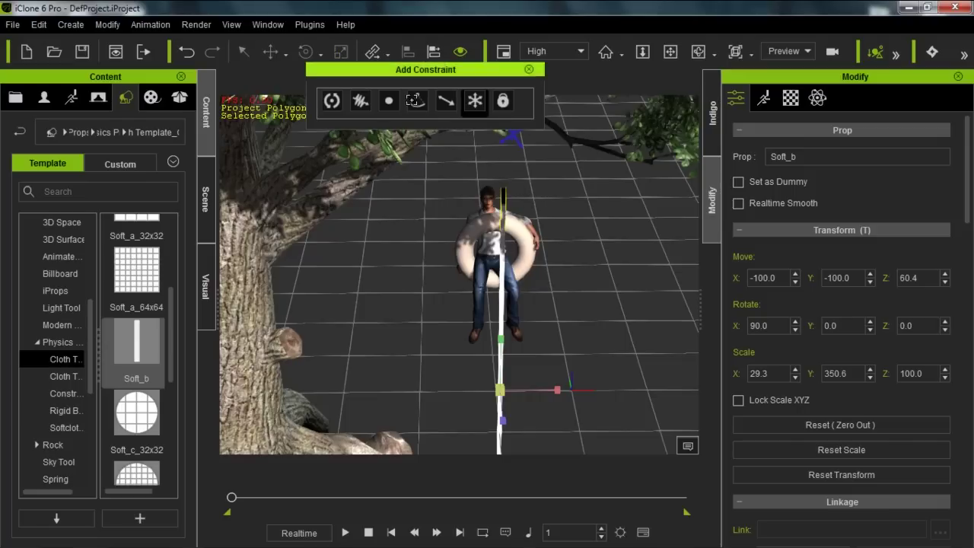
pyautogui.click(207, 200)
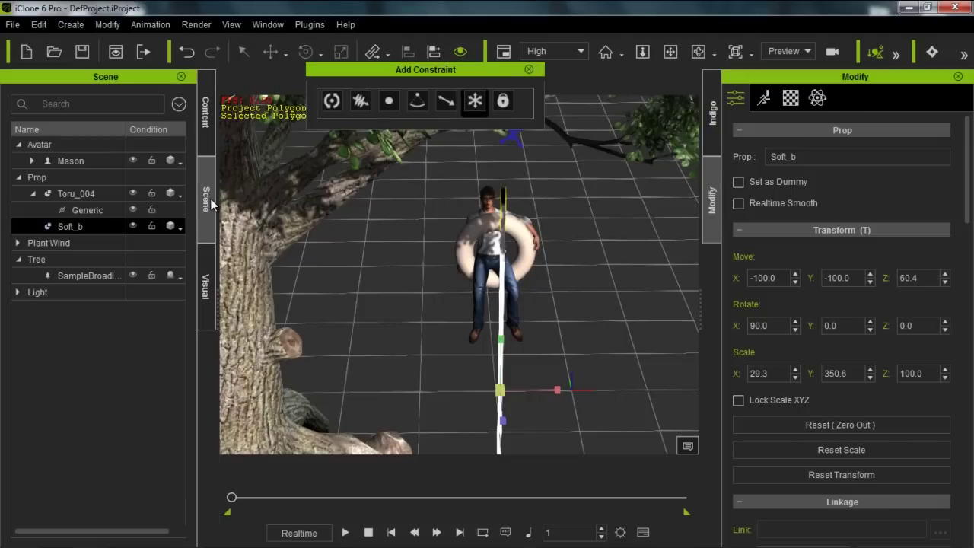
pyautogui.click(95, 209)
pyautogui.moveTo(459, 198); pyautogui.dragTo(692, 198)
pyautogui.click(640, 226)
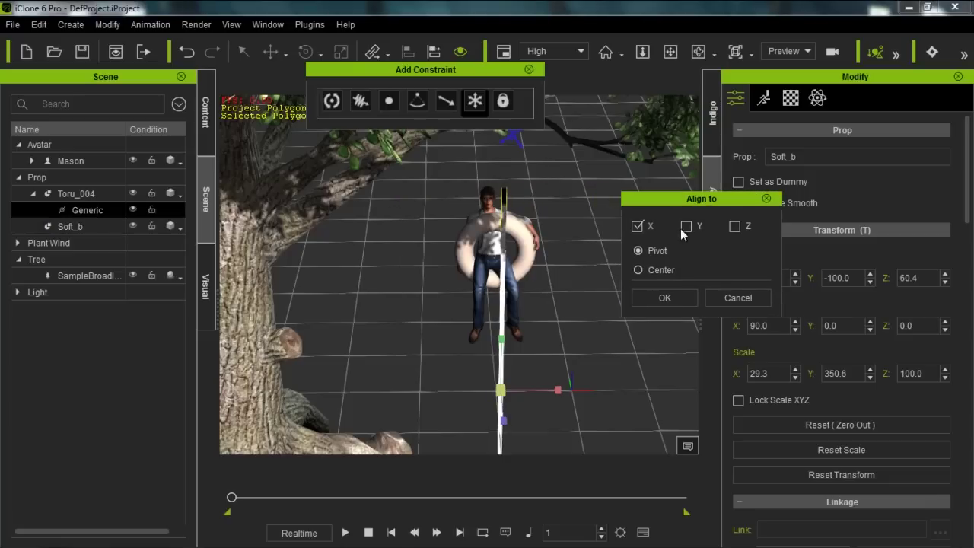
pyautogui.click(685, 227)
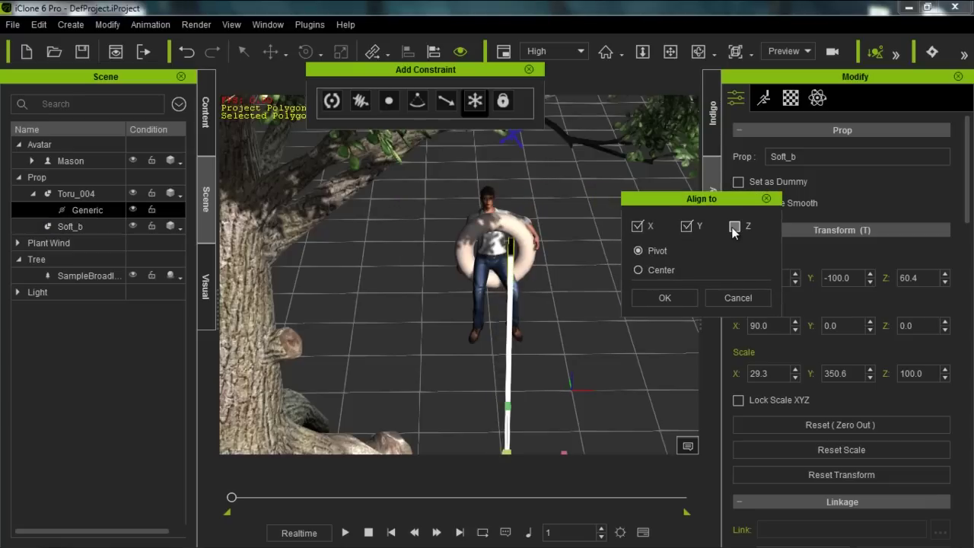
pyautogui.click(679, 297)
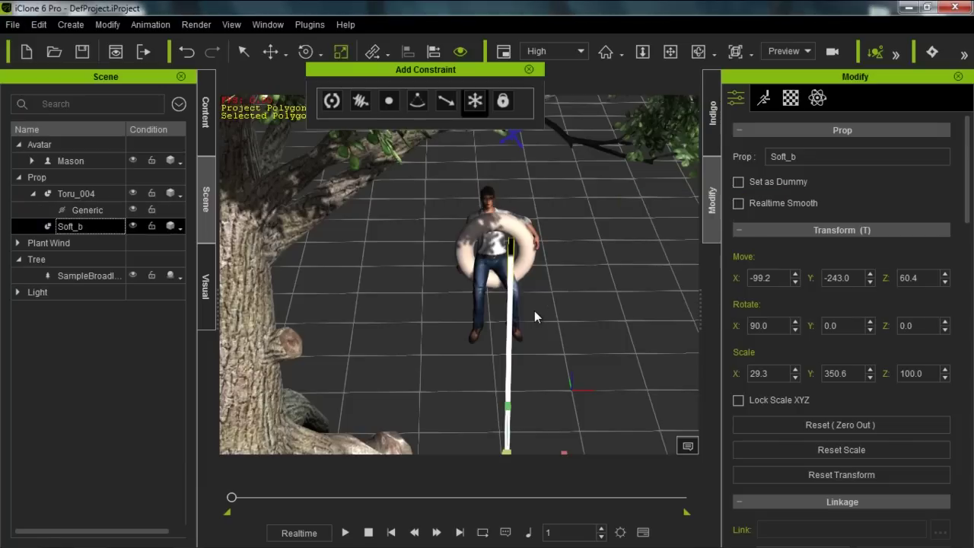
# - Raise the Soft_b strip to a Z position of 176.1 and place its pivot at the middle of its upper end
pyautogui.press('w')
pyautogui.moveTo(507, 404); pyautogui.dragTo(511, 312)
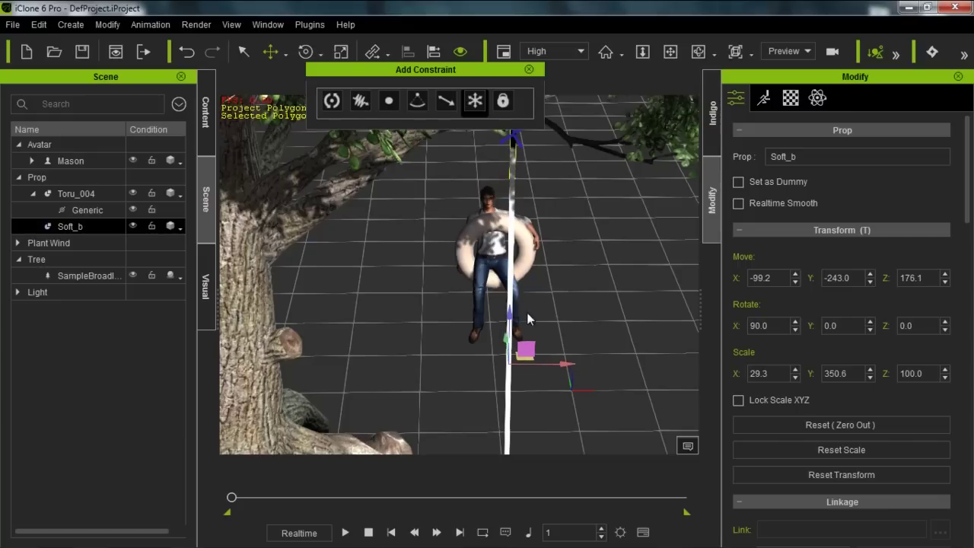
pyautogui.moveTo(627, 278); pyautogui.dragTo(204, 321, button='middle')
pyautogui.moveTo(585, 318); pyautogui.dragTo(622, 264, button='middle')
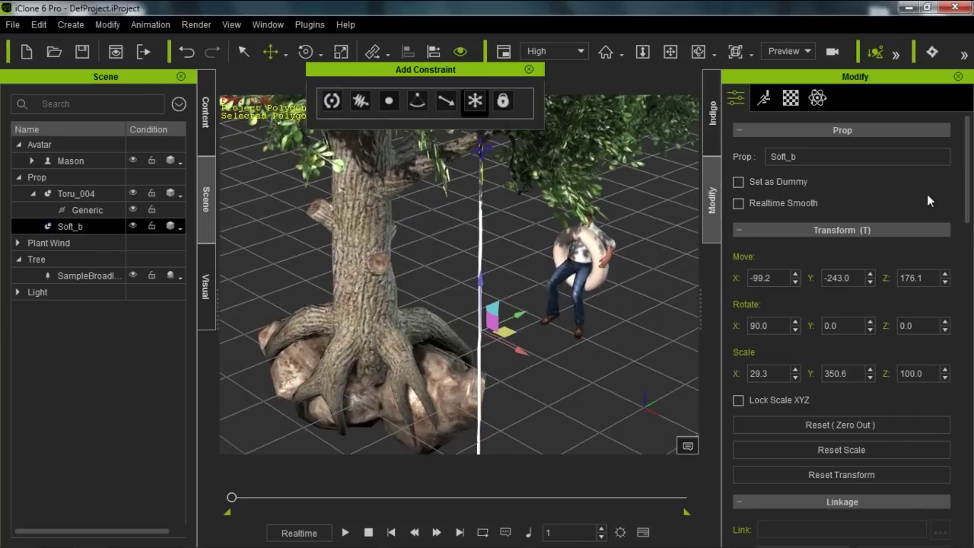
pyautogui.moveTo(966, 183); pyautogui.dragTo(949, 457)
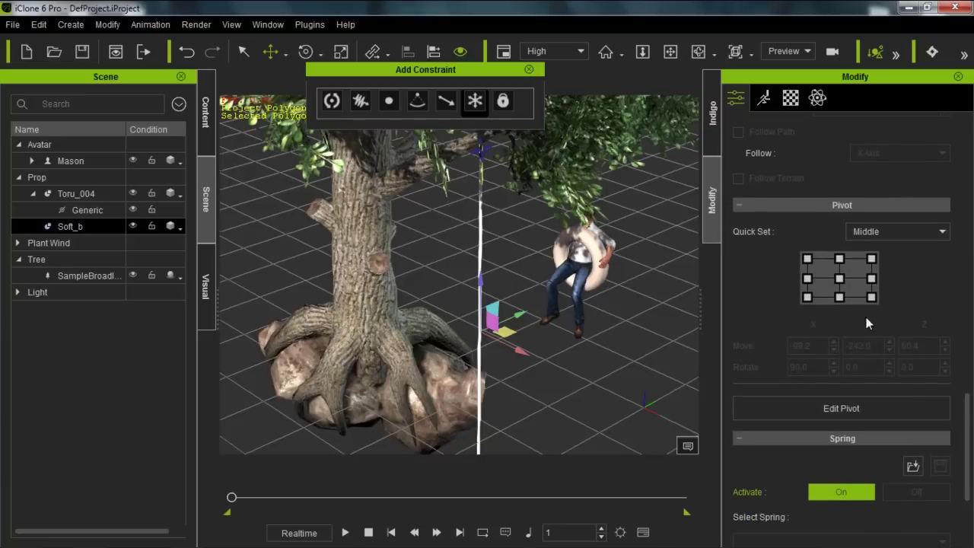
pyautogui.click(837, 260)
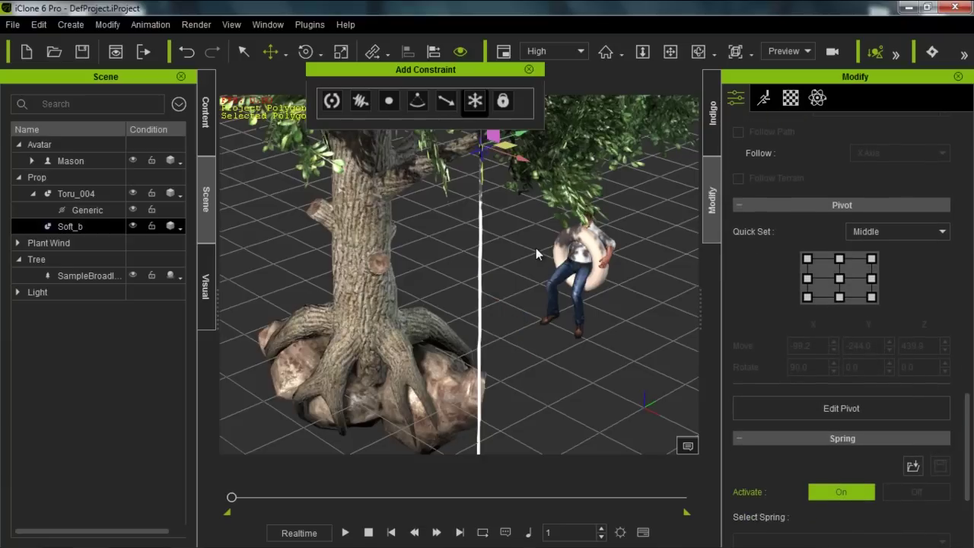
# - Tilt the Soft_b strip about its upper pivot to an X rotation of 138.2 and shorten it to reach the torus
pyautogui.press('e')
pyautogui.moveTo(444, 141); pyautogui.dragTo(458, 182)
pyautogui.moveTo(595, 294); pyautogui.dragTo(545, 335, button='middle')
pyautogui.moveTo(543, 332); pyautogui.dragTo(498, 195, button='right')
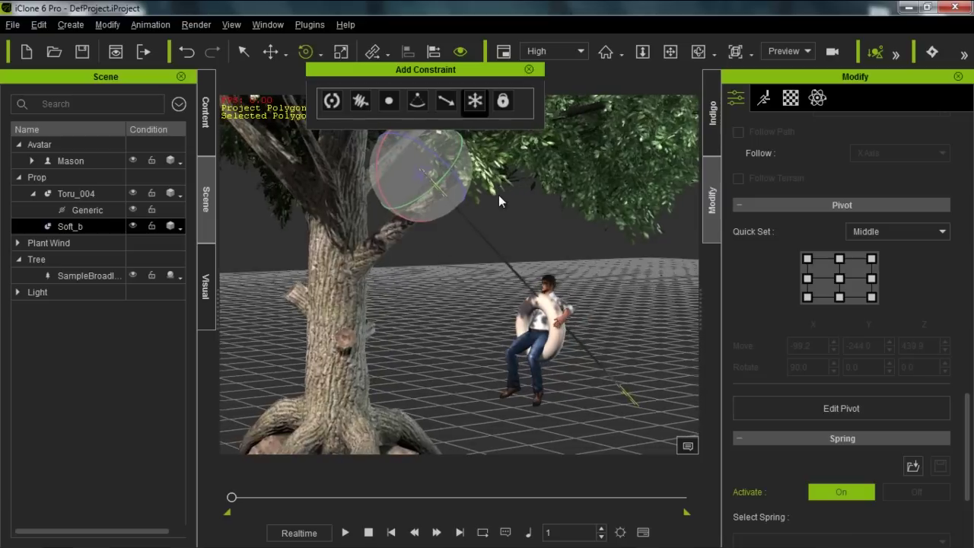
pyautogui.press('r')
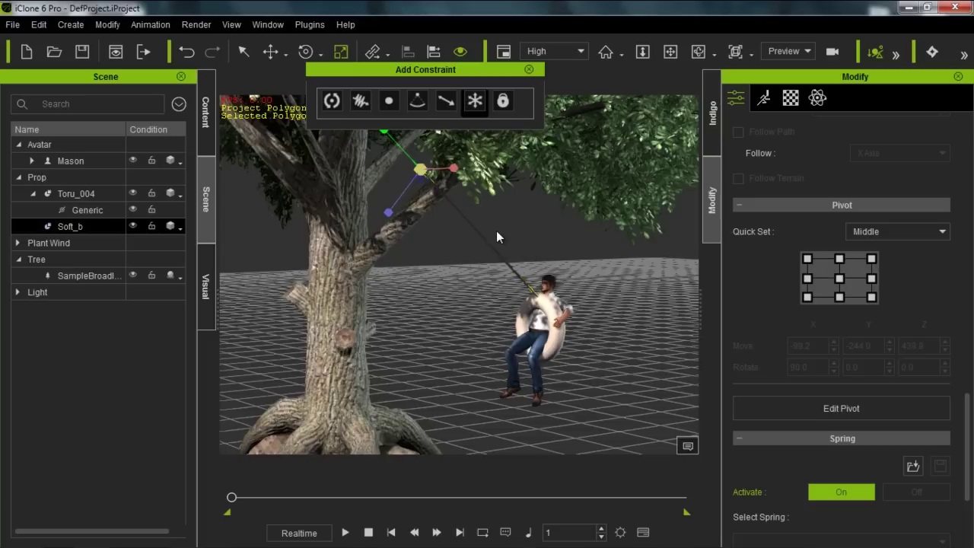
# - Play and stop the simulation to test how the tilted cloth rope behaves
pyautogui.moveTo(498, 363); pyautogui.dragTo(467, 379, button='right')
pyautogui.click(349, 533)
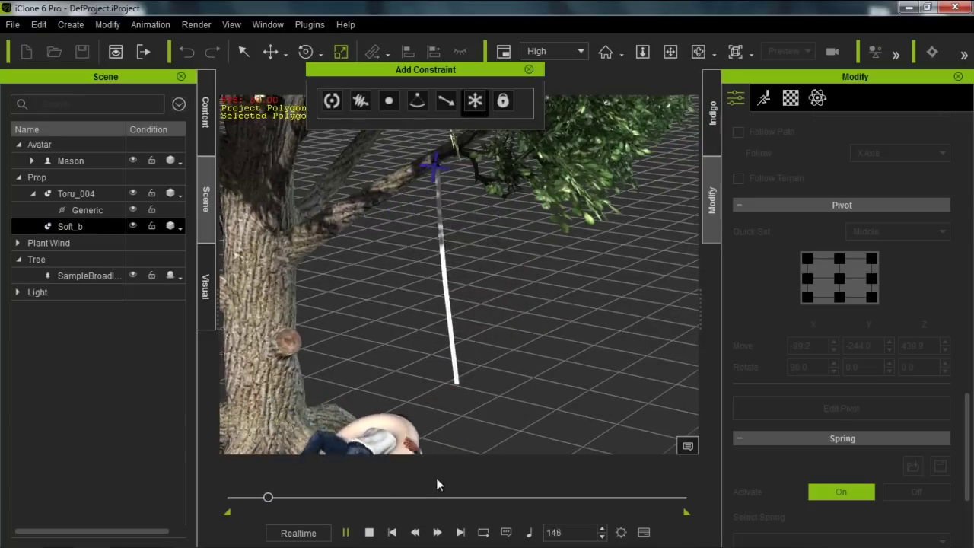
pyautogui.click(370, 533)
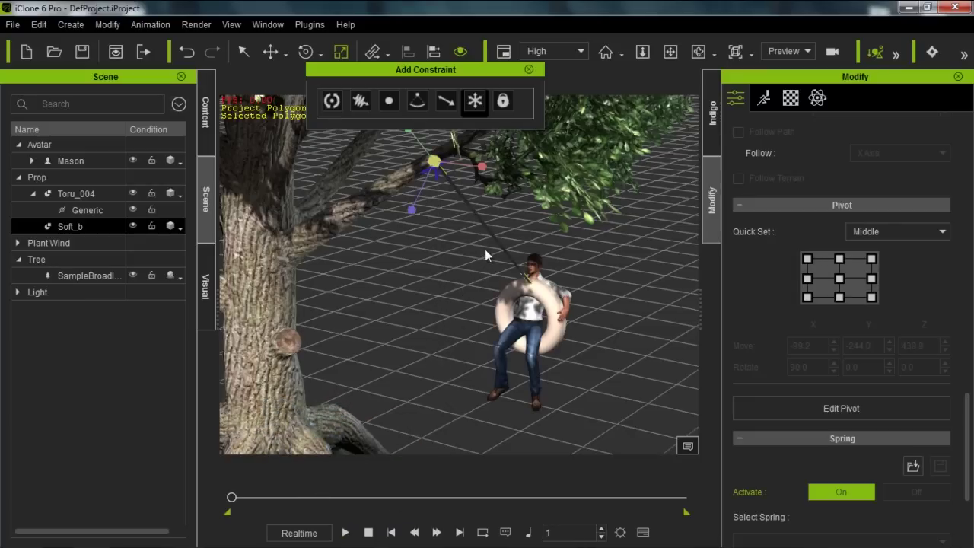
# - Load the softcloth_07 weight map for the Soft_b strip's cloth physics, and play and stop the simulation
pyautogui.click(87, 211)
pyautogui.click(75, 226)
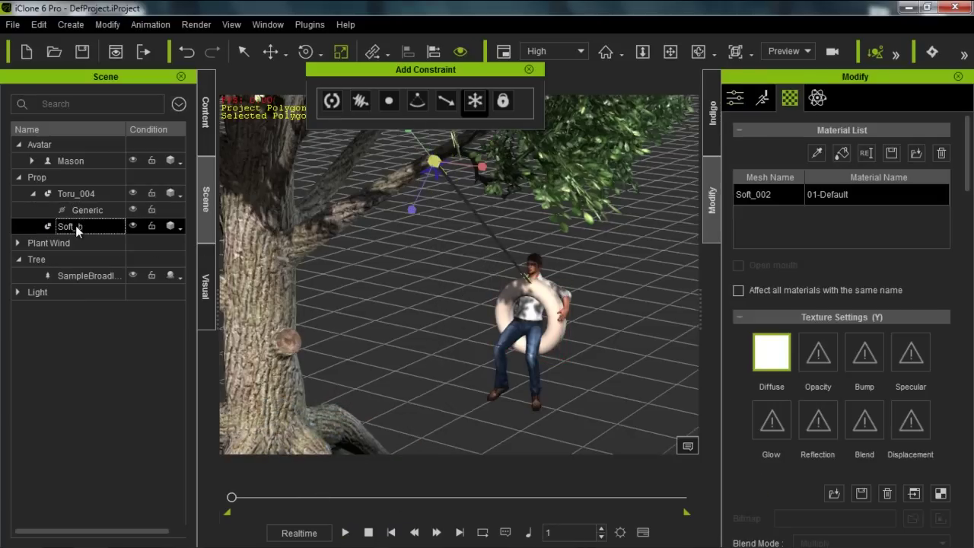
pyautogui.click(820, 99)
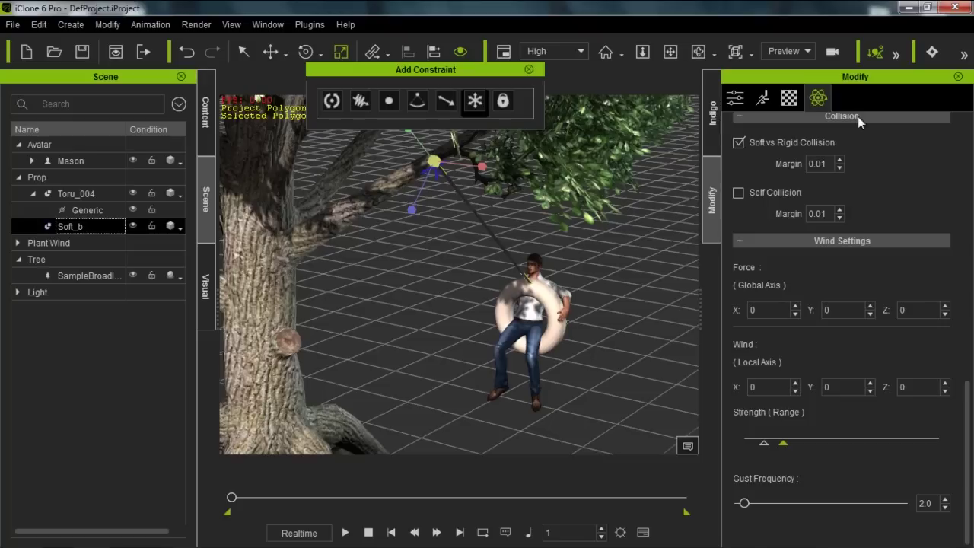
pyautogui.moveTo(967, 394); pyautogui.dragTo(966, 129)
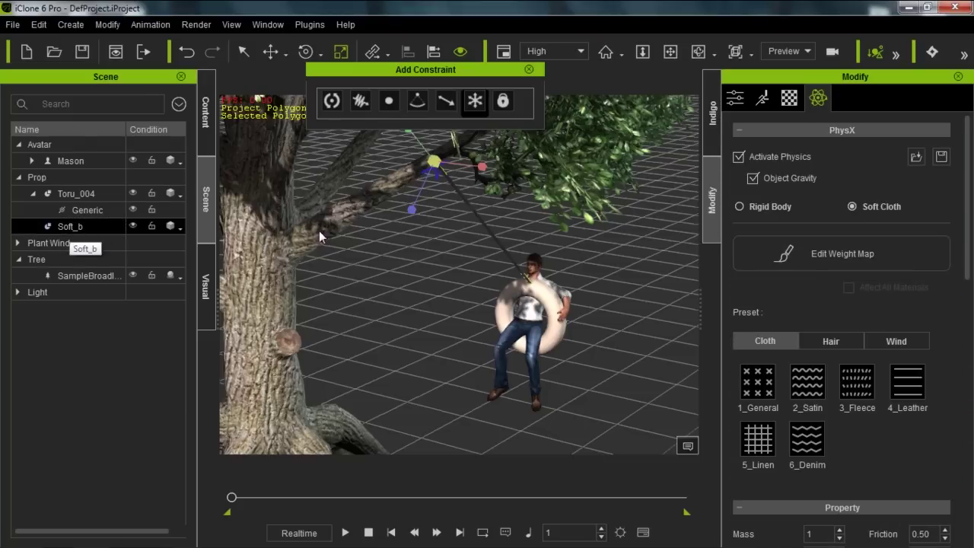
pyautogui.click(831, 254)
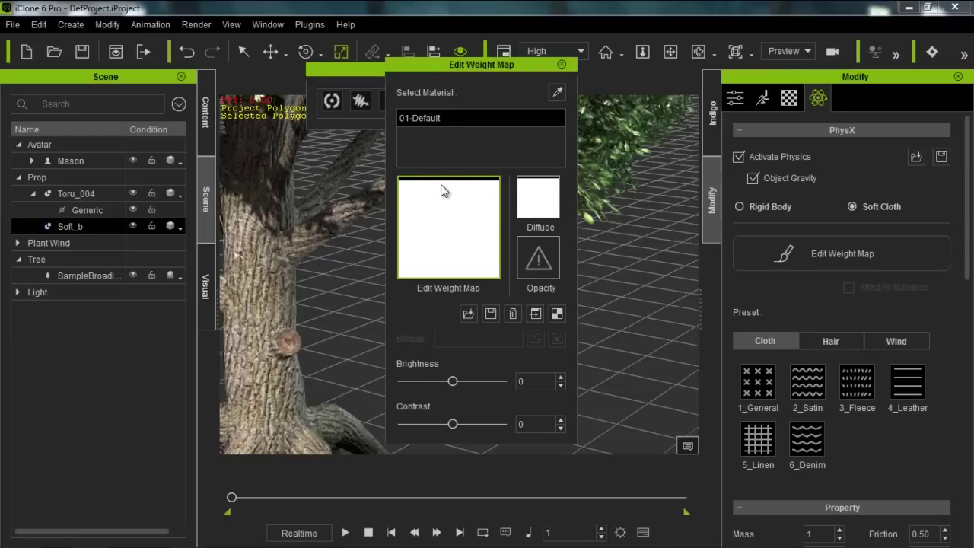
pyautogui.click(452, 231)
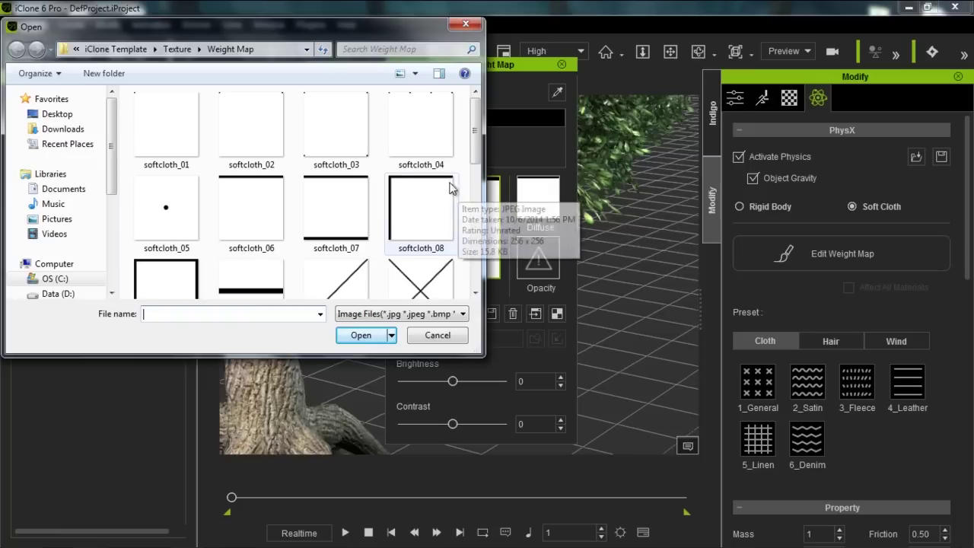
pyautogui.moveTo(476, 140)
pyautogui.mouseDown()
pyautogui.moveTo(477, 172)
pyautogui.moveTo(478, 146)
pyautogui.mouseUp()
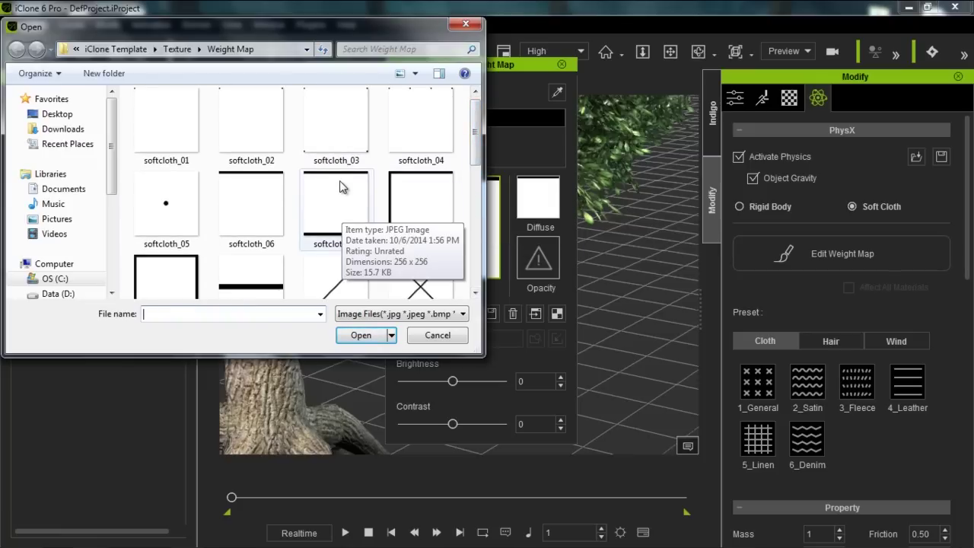
pyautogui.click(342, 210)
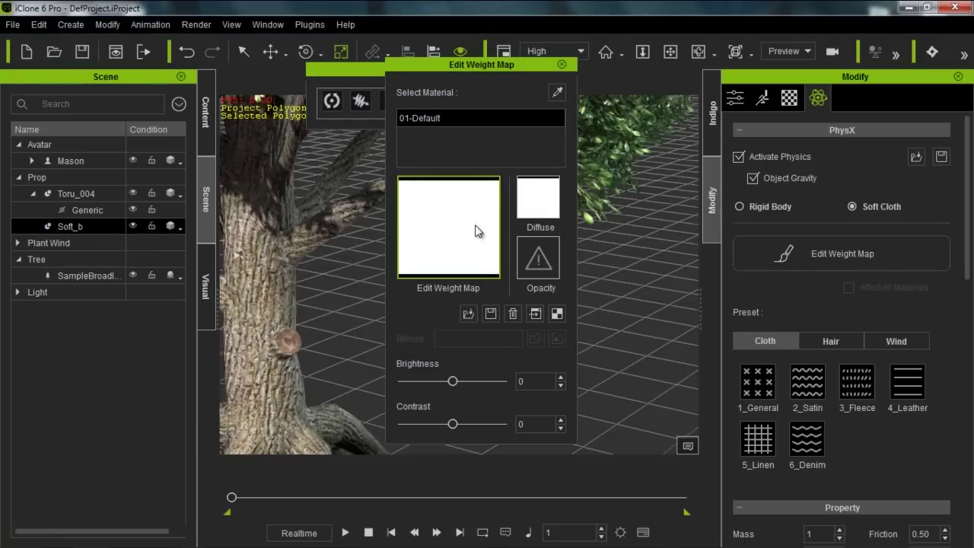
pyautogui.click(562, 65)
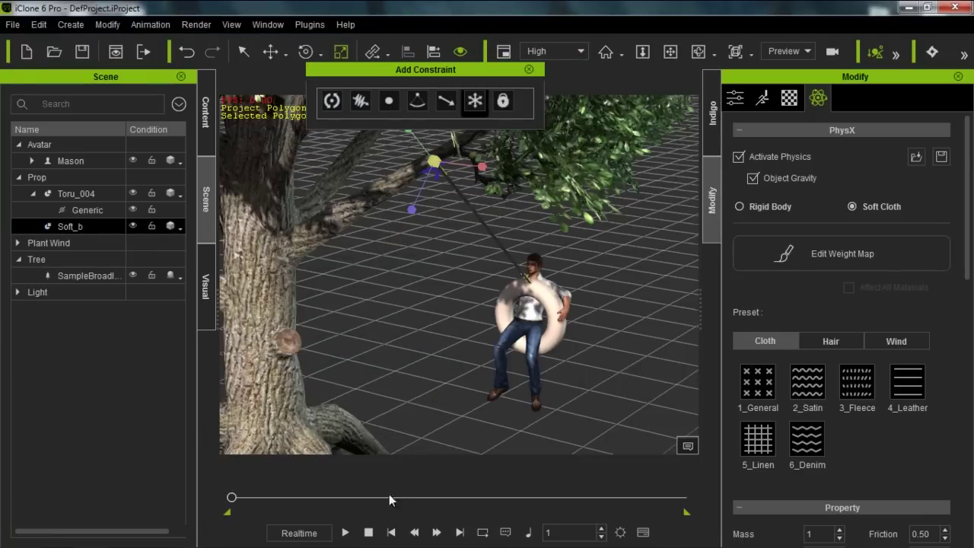
pyautogui.click(346, 532)
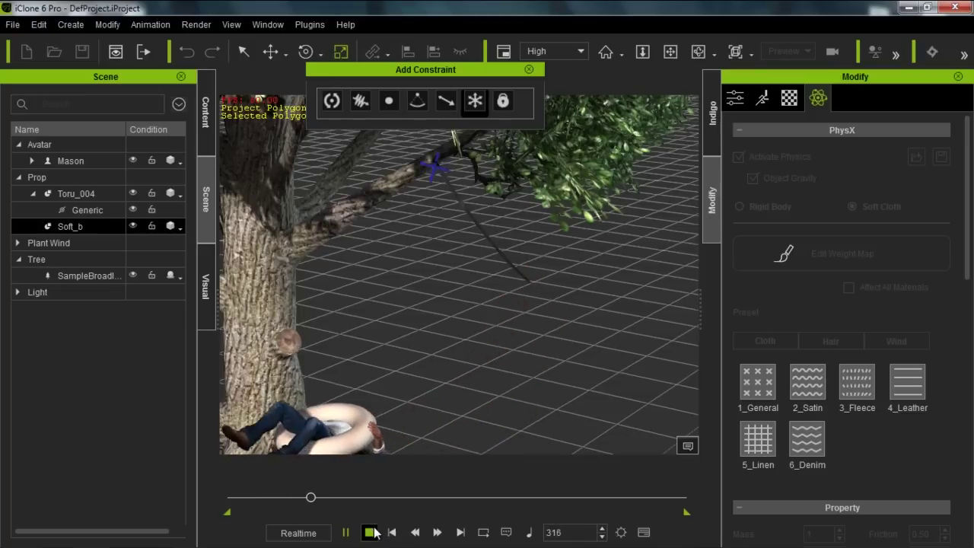
pyautogui.click(373, 532)
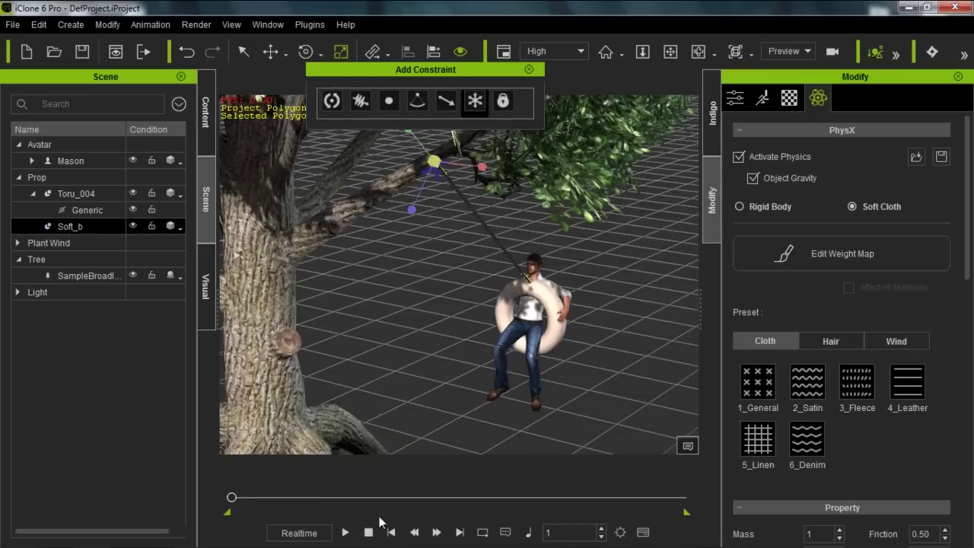
# - Link the Soft_b strip to the Toru_004 torus as its parent
pyautogui.click(83, 212)
pyautogui.click(73, 227)
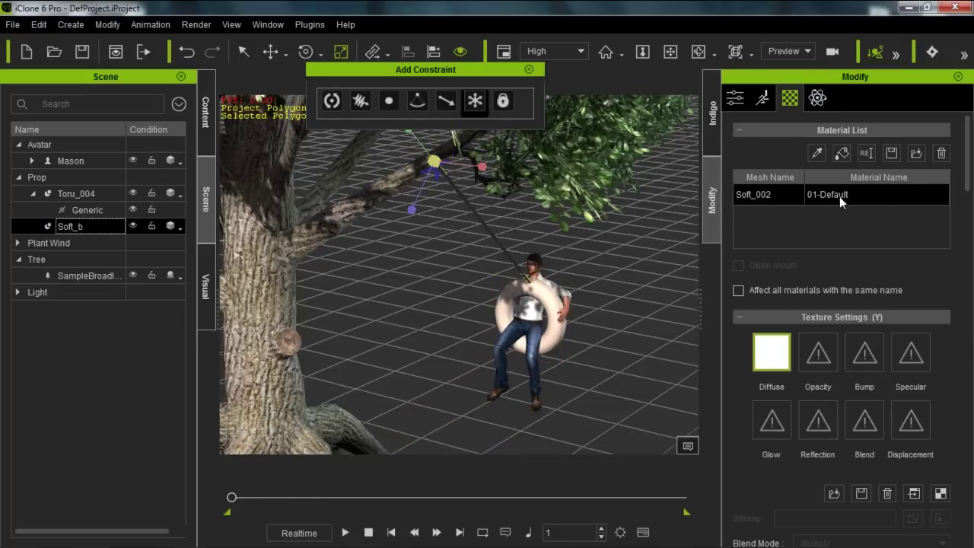
pyautogui.click(735, 97)
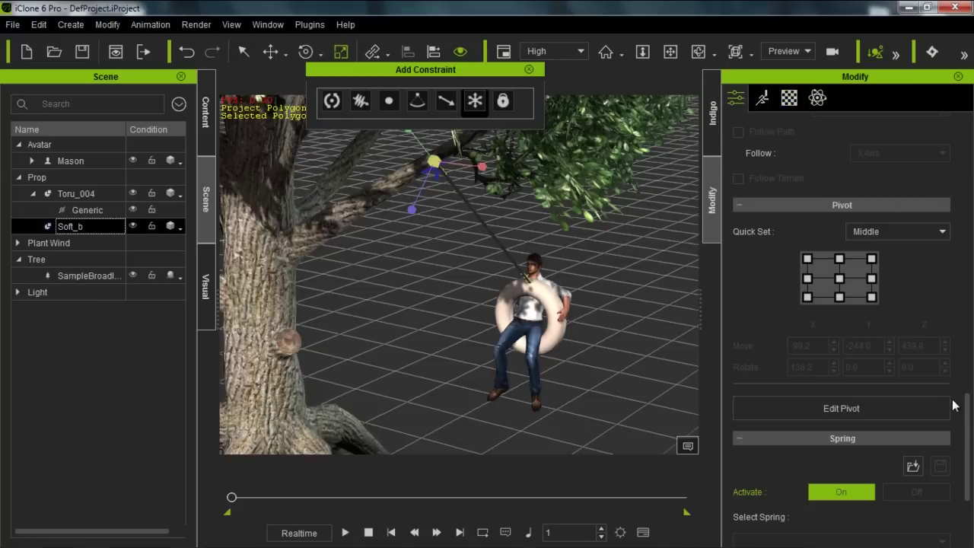
pyautogui.moveTo(968, 421); pyautogui.dragTo(970, 232)
pyautogui.click(818, 214)
pyautogui.click(546, 297)
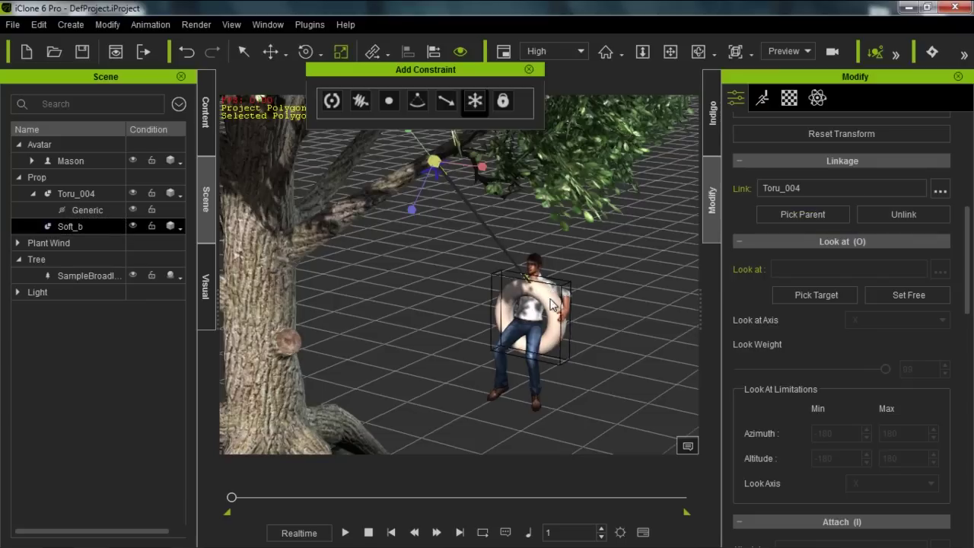
# - Play the simulation and examine the swinging torus and linked rope from different sides
pyautogui.click(347, 533)
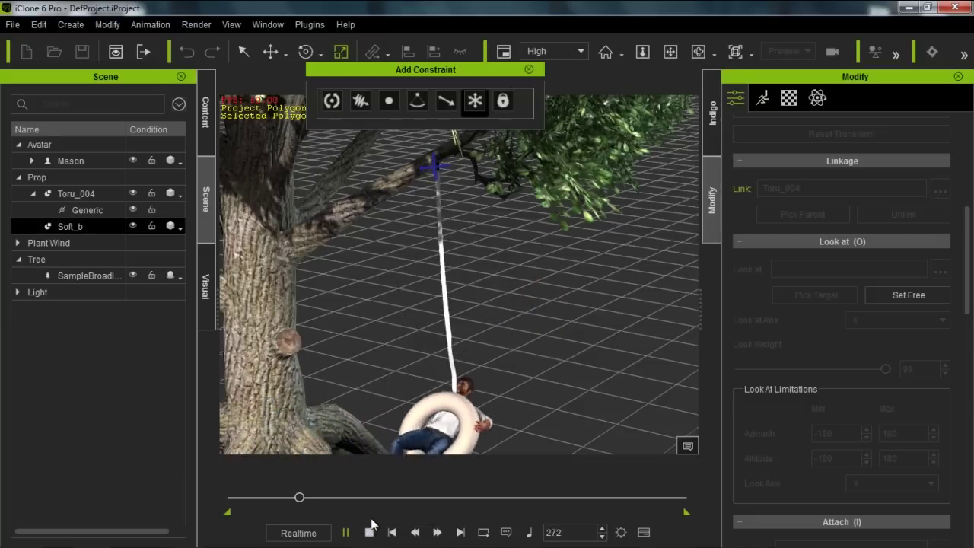
pyautogui.moveTo(509, 371); pyautogui.dragTo(357, 329, button='right')
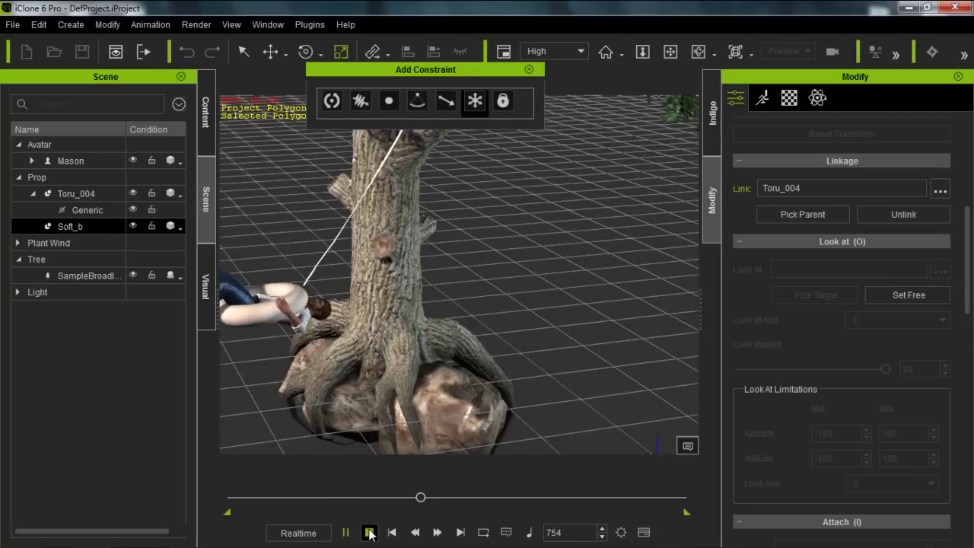
pyautogui.moveTo(411, 396); pyautogui.dragTo(643, 295, button='right')
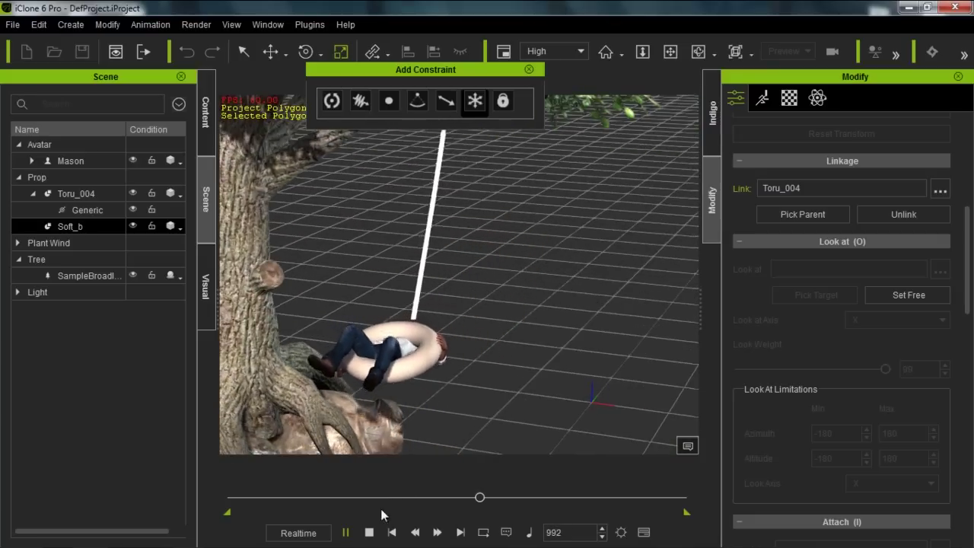
# - Stop the simulation, then replay and stop the avatar's torus swing from a side view framing the whole tree trunk
pyautogui.click(369, 532)
pyautogui.moveTo(514, 216); pyautogui.dragTo(598, 278, button='right')
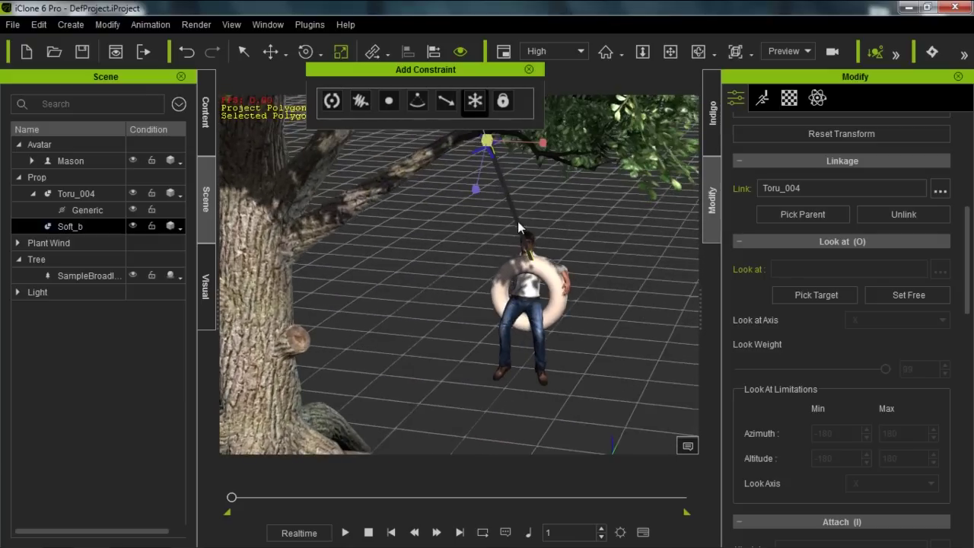
pyautogui.moveTo(577, 279); pyautogui.dragTo(555, 296, button='right')
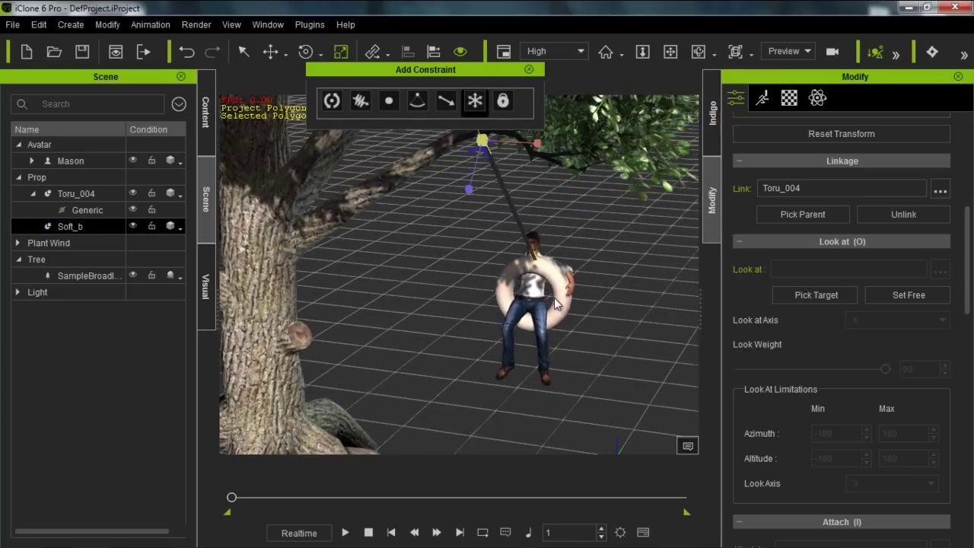
pyautogui.moveTo(554, 298); pyautogui.dragTo(419, 318, button='right')
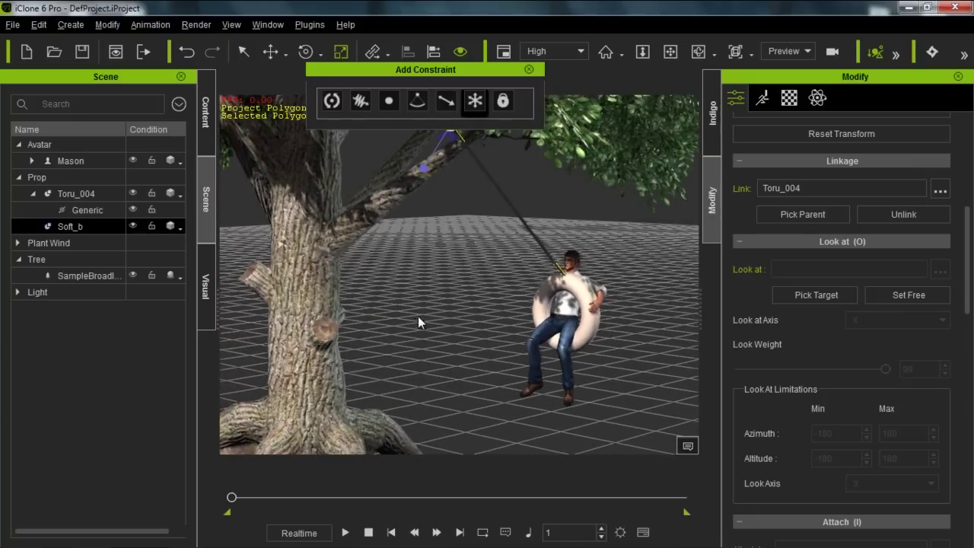
pyautogui.moveTo(445, 269); pyautogui.dragTo(396, 320, button='right')
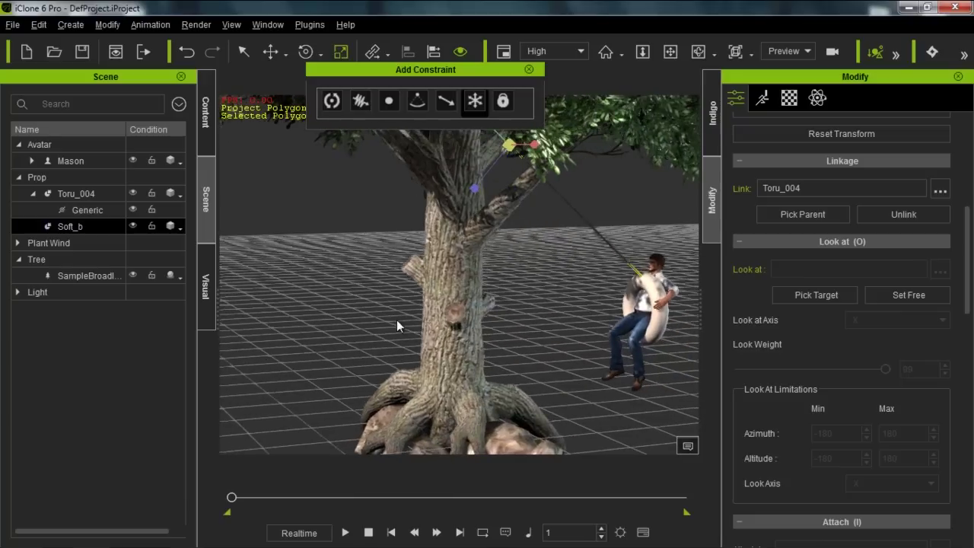
pyautogui.click(350, 532)
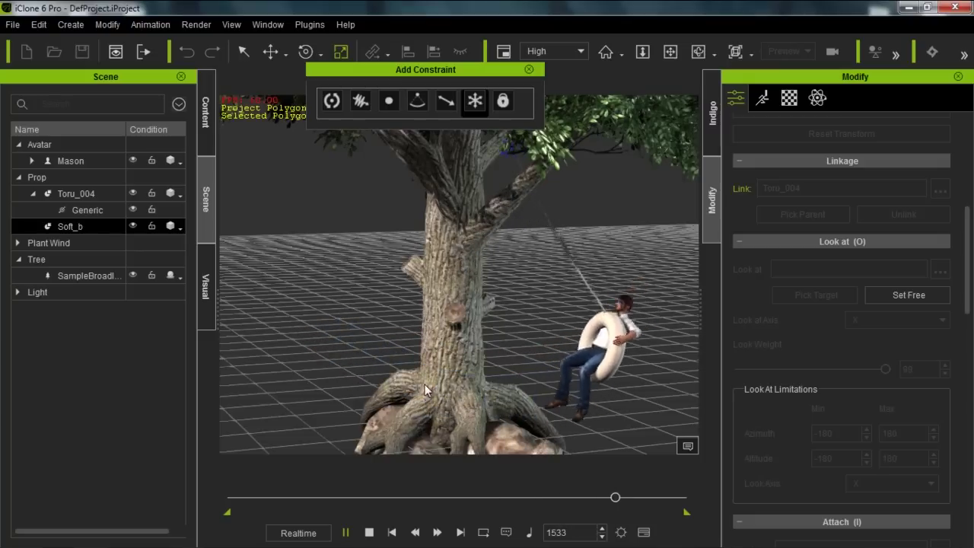
pyautogui.click(369, 532)
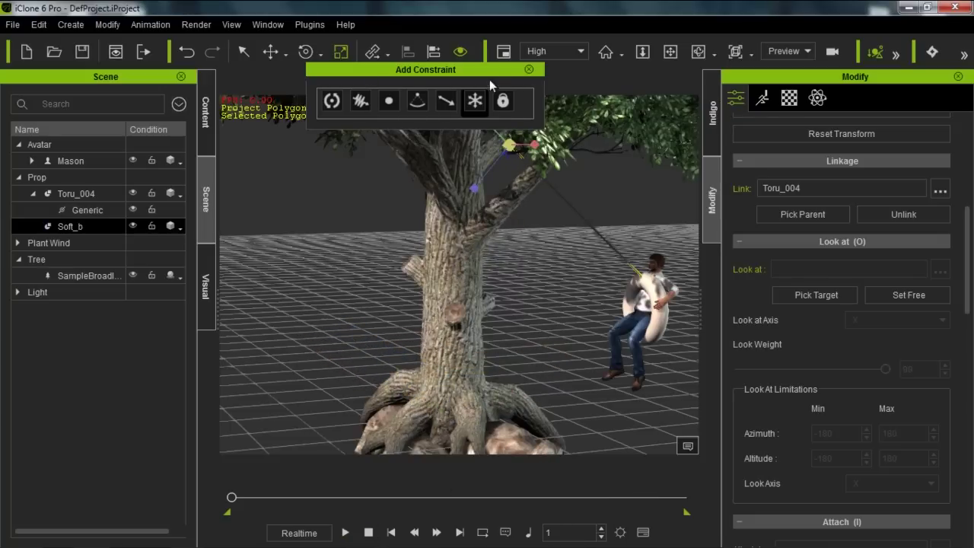